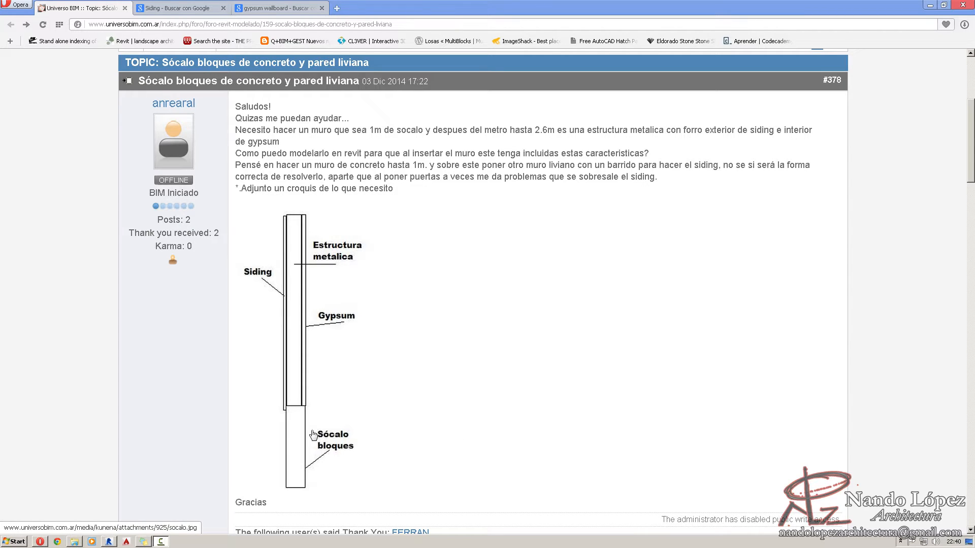
Enlarge the forum sketch socalo.jpg, compare it with the siding and gypsum wallboard reference photos, and close the enlarged sketch.
left_click(339, 449)
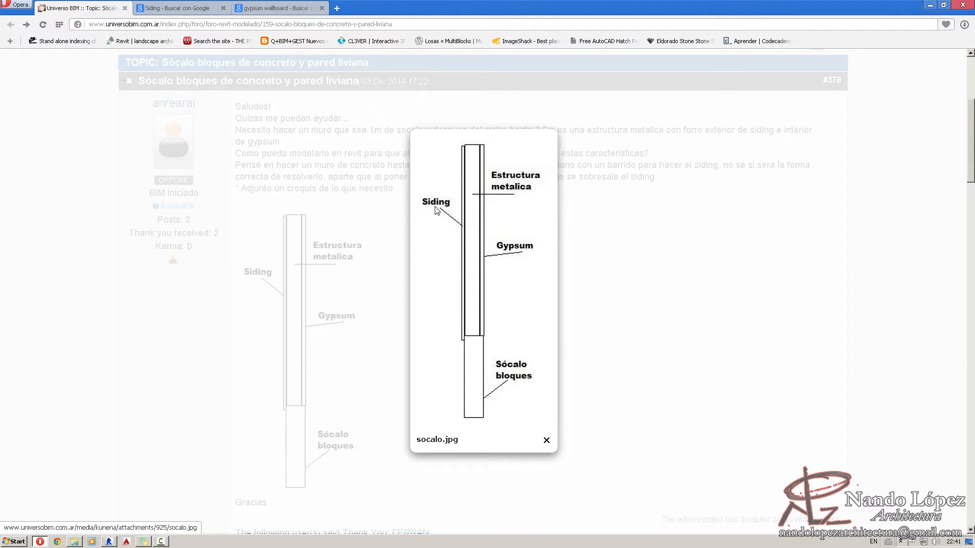
left_click(182, 9)
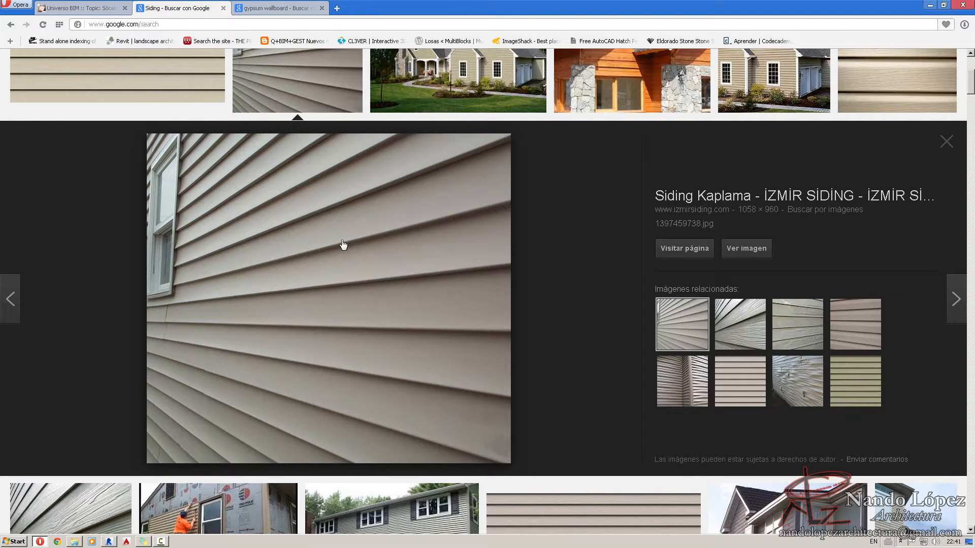
left_click(76, 9)
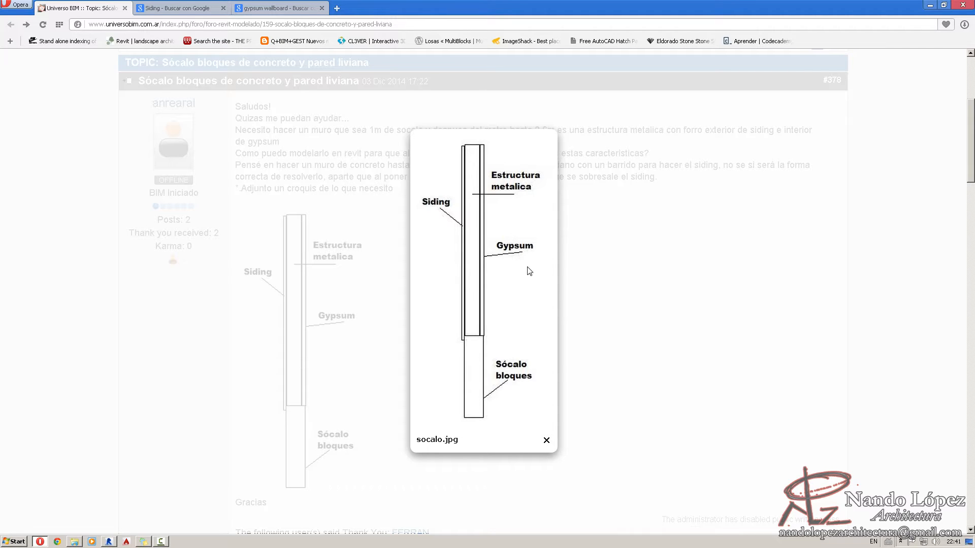
left_click(277, 9)
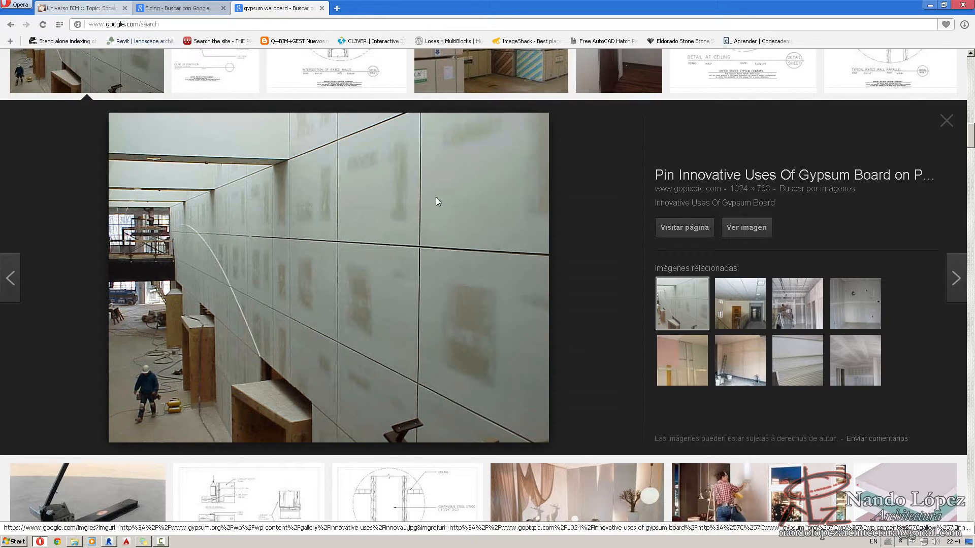
left_click(81, 9)
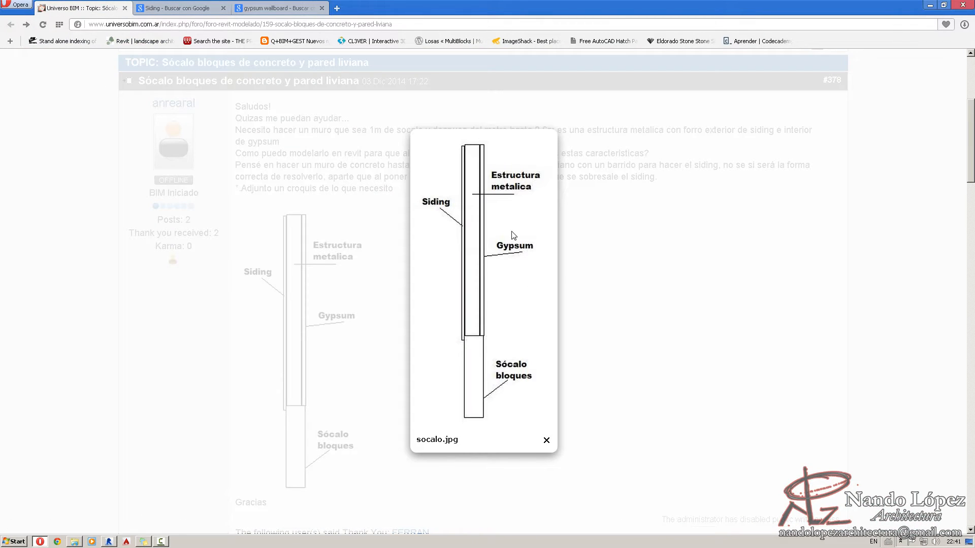
left_click(547, 441)
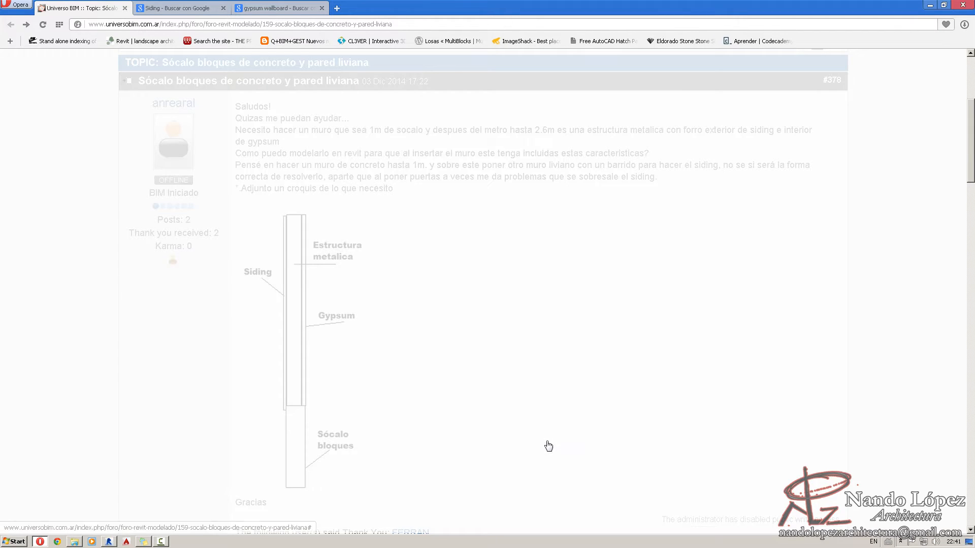
Switch to Revit and examine the annotated basic wall examples in the Planta 1 floor plan.
left_click(110, 542)
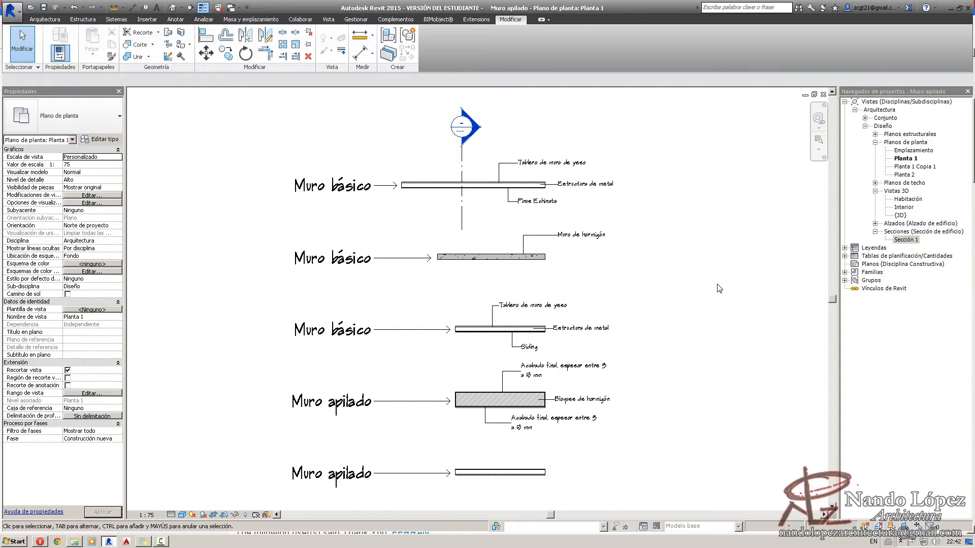
scroll(719, 289, "up", 5)
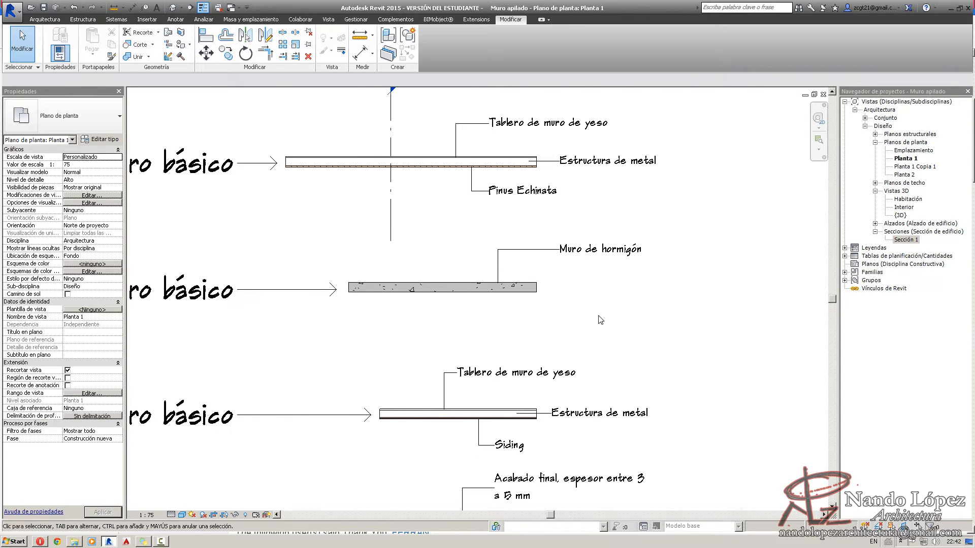
mouse_move(600, 319)
middle_mouse_down()
mouse_move(678, 348)
mouse_move(680, 365)
middle_mouse_up()
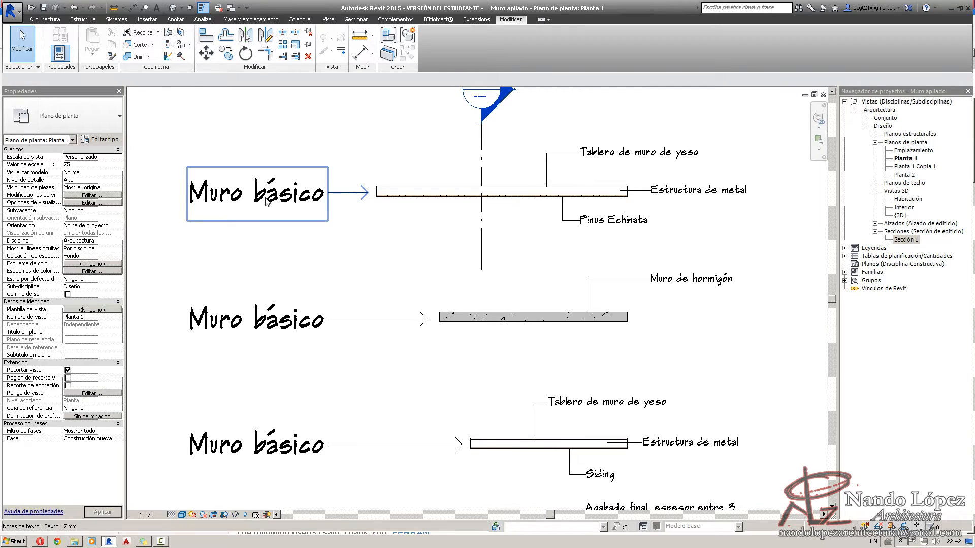
scroll(424, 254, "up", 2)
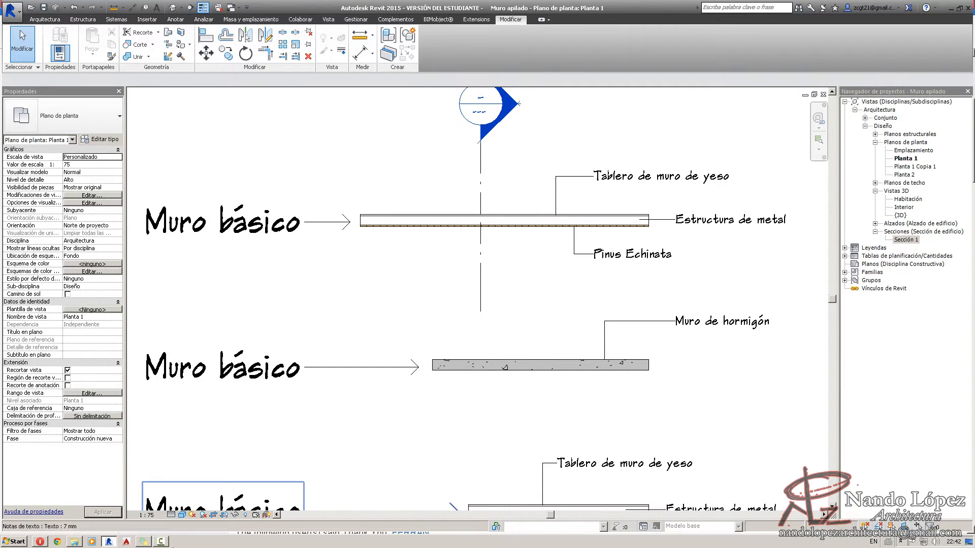
Reread the forum request in the browser, return to Revit, and examine the siding wall and the stacked walls in Planta 1.
left_click(40, 541)
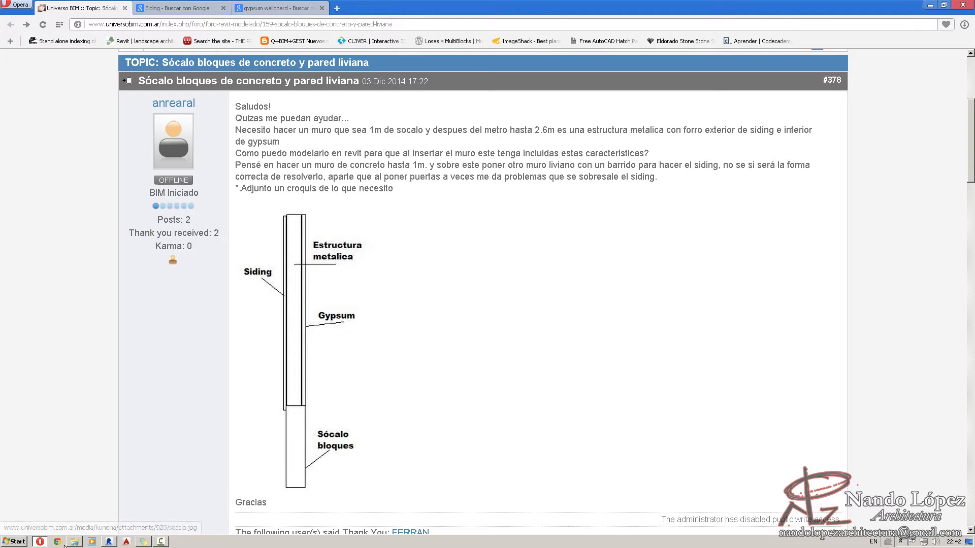
left_click(108, 541)
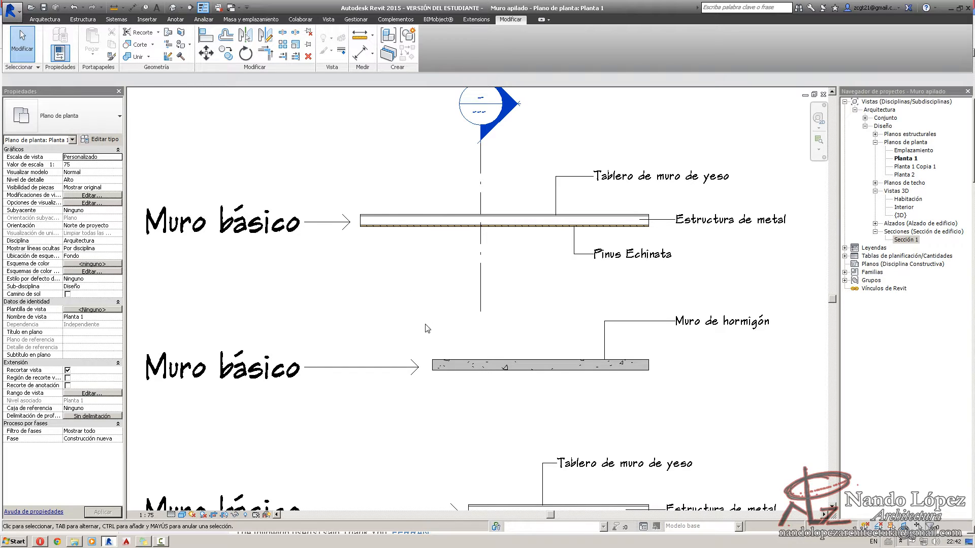
middle_click_drag(440, 296, 461, 140)
middle_click_drag(503, 298, 504, 163)
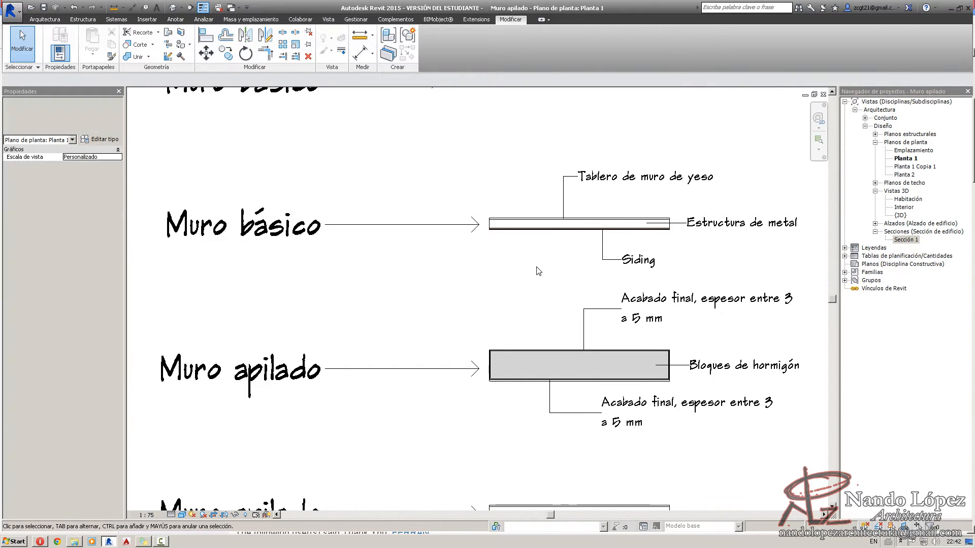
middle_click_drag(536, 298, 545, 258)
scroll(473, 321, "up", 2)
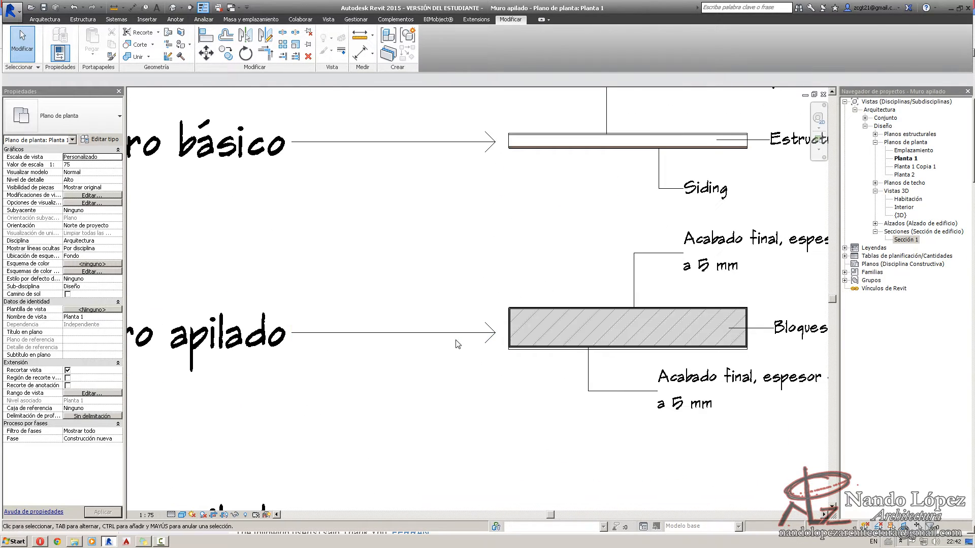
middle_click_drag(433, 357, 483, 344)
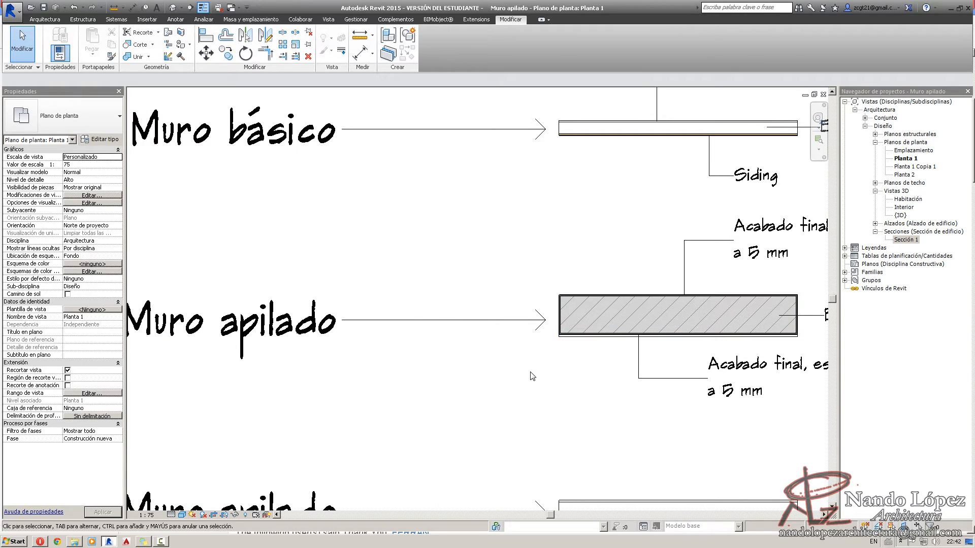
scroll(531, 376, "down", 1)
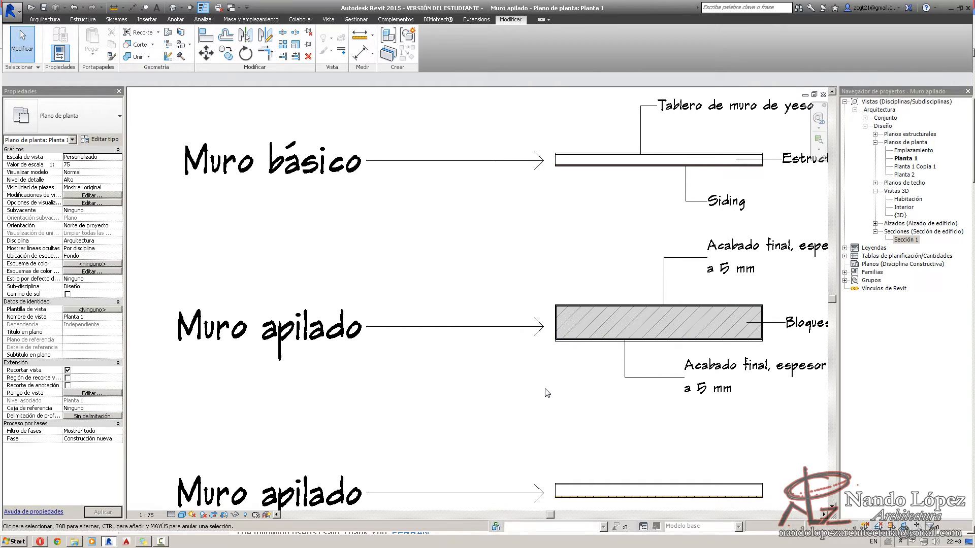
Switch to the {3D} view and inspect the wood-clad wall and the concrete wall by selecting each, leaving nothing selected.
key("ctrl+Tab")
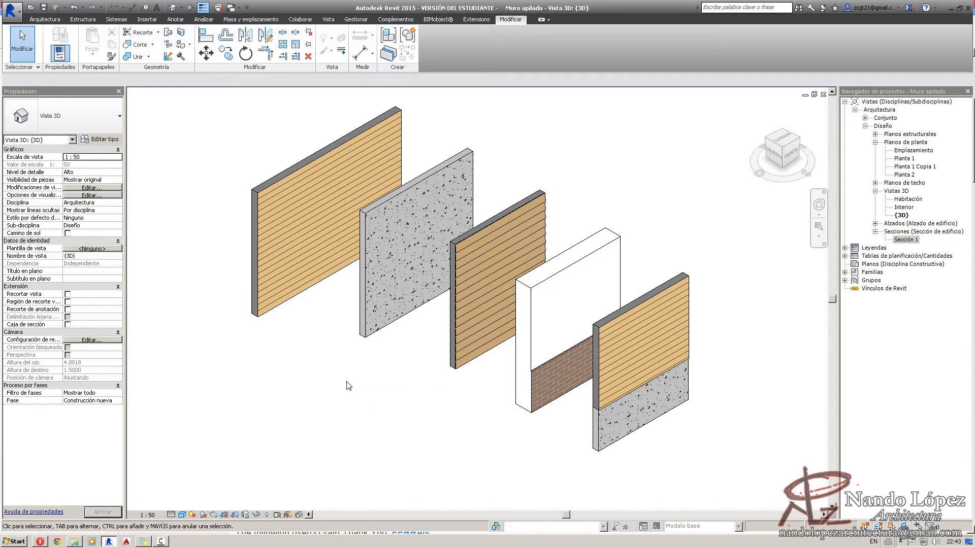
scroll(431, 410, "up", 2)
middle_click_drag(432, 410, 426, 430)
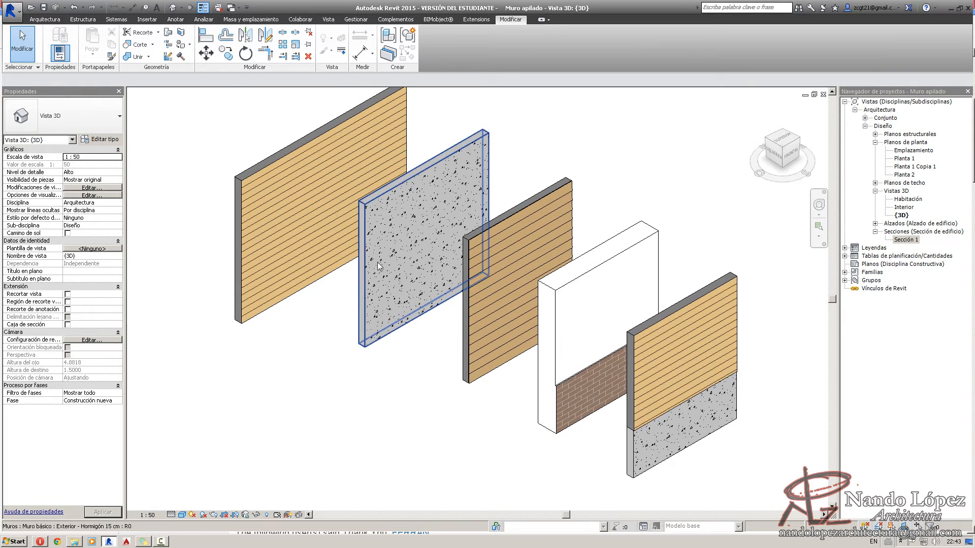
left_click(327, 211)
left_click(401, 286)
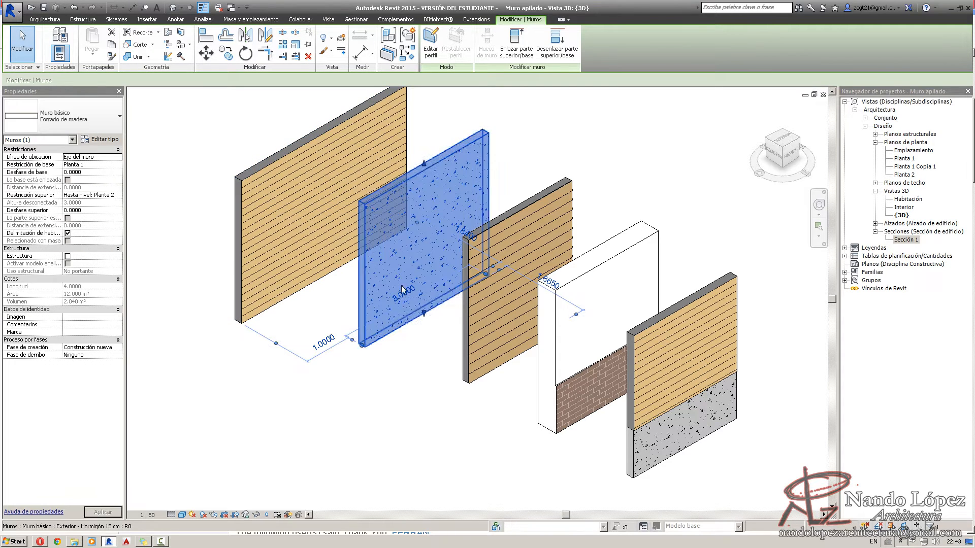
left_click(495, 371)
left_click(481, 429)
Examine the siding profile at the lower edge of the Tablayeso y Siding wall in the 3D view.
scroll(487, 388, "up", 2)
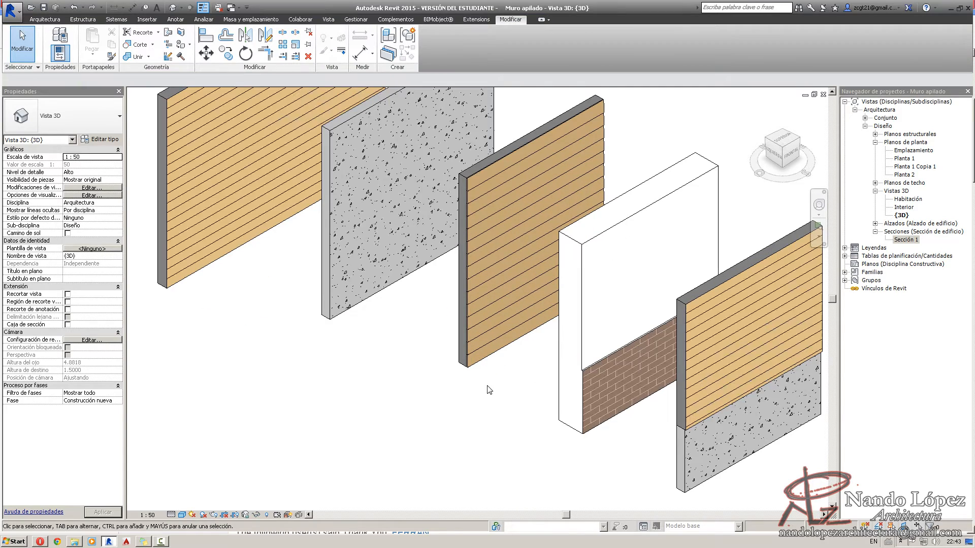
scroll(488, 390, "up", 5)
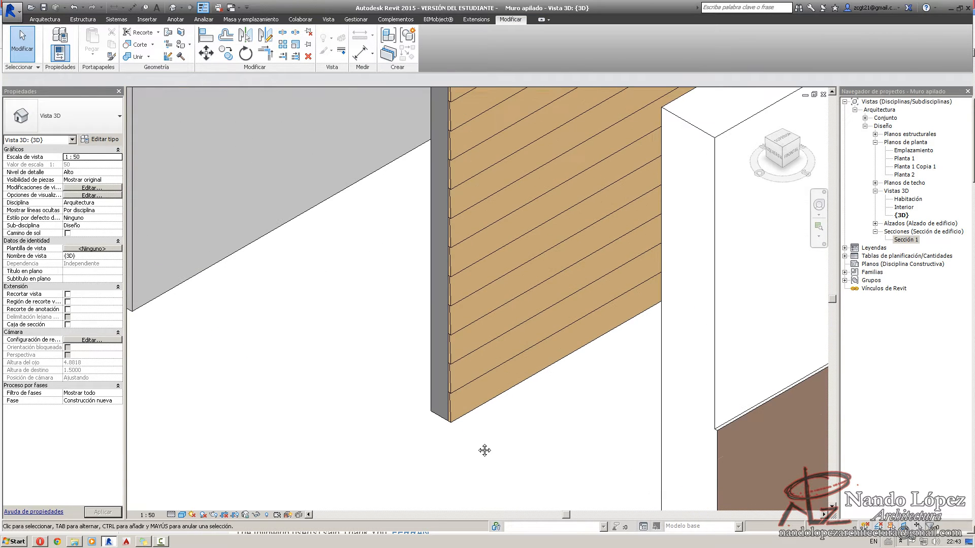
scroll(406, 399, "up", 2)
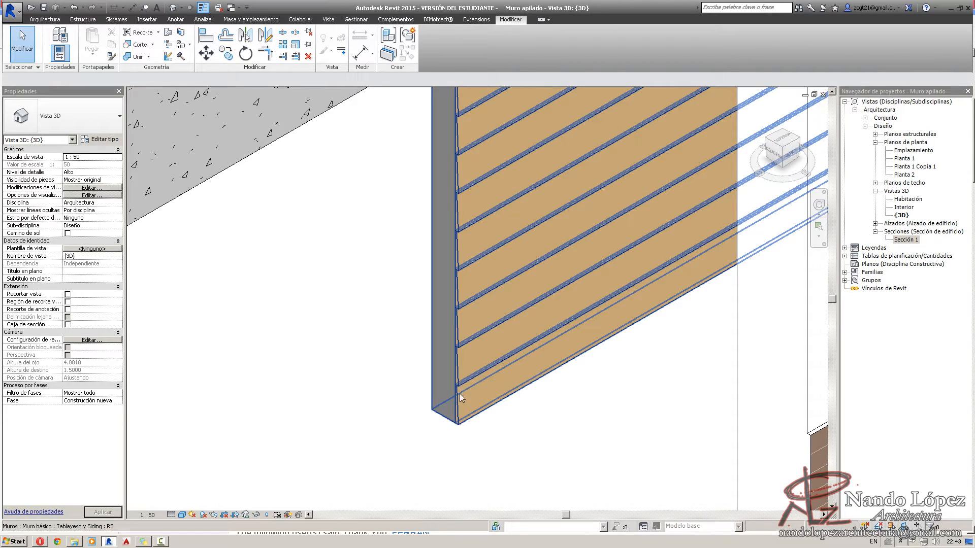
scroll(459, 394, "up", 2)
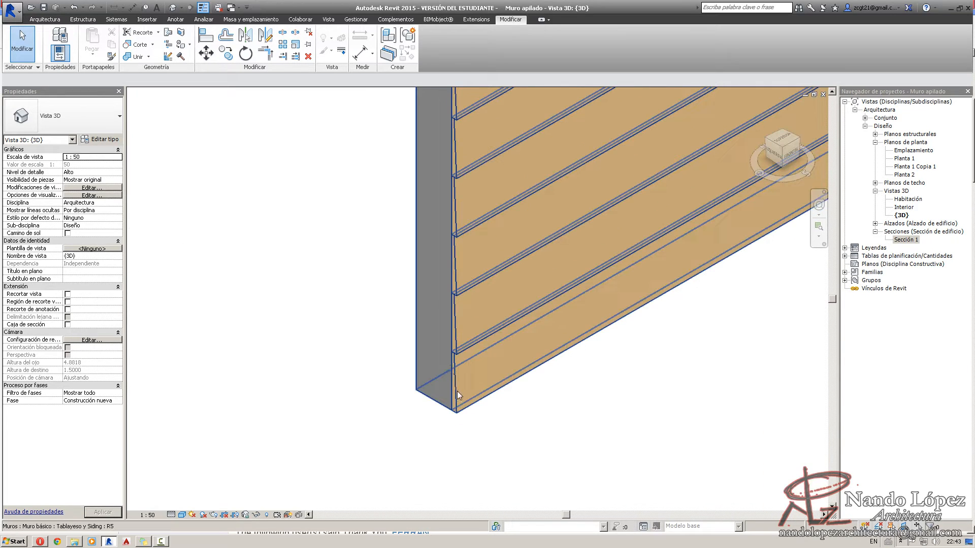
scroll(455, 371, "down", 5)
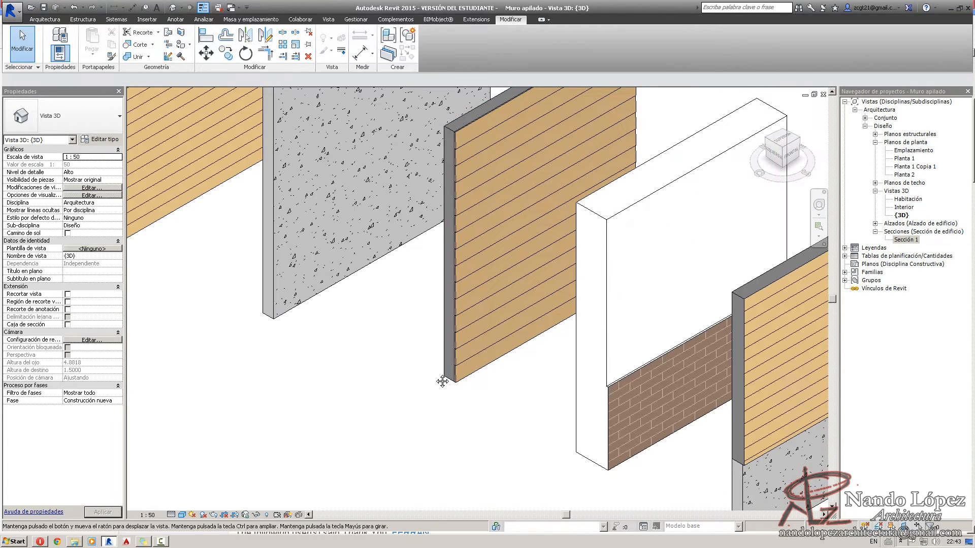
scroll(516, 415, "down", 1)
scroll(558, 330, "up", 1)
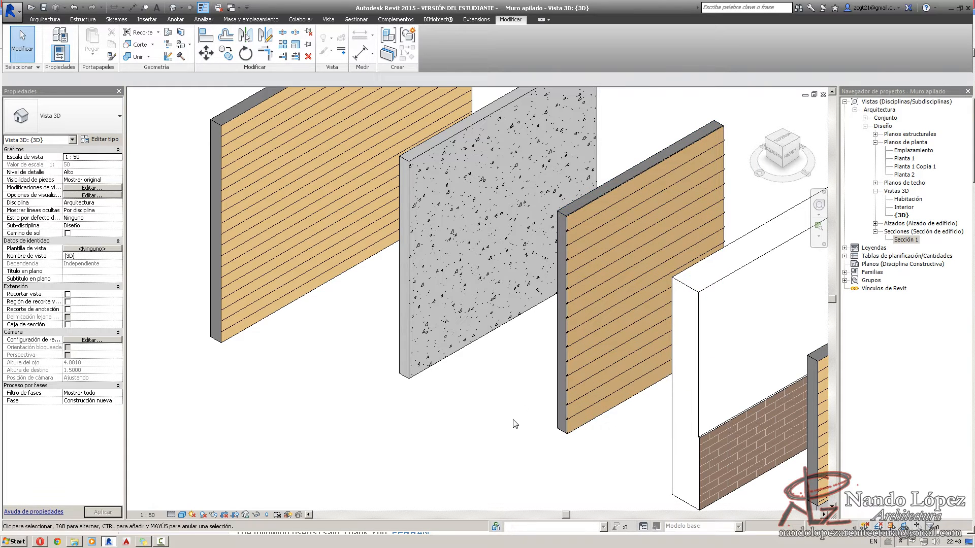
Examine the Hormigón y Madera stacked wall up close, and return to a view of all five walls.
middle_click_drag(521, 428, 376, 398)
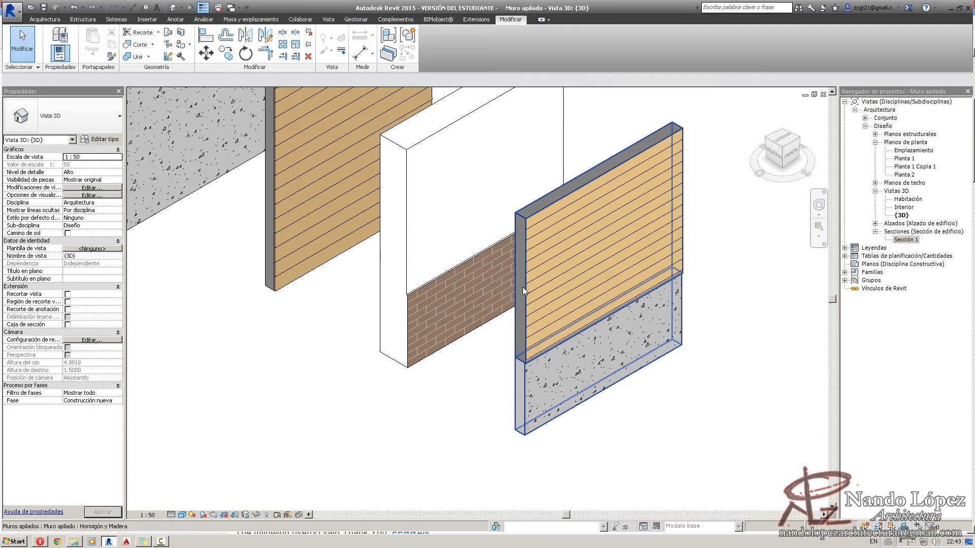
scroll(529, 300, "up", 2)
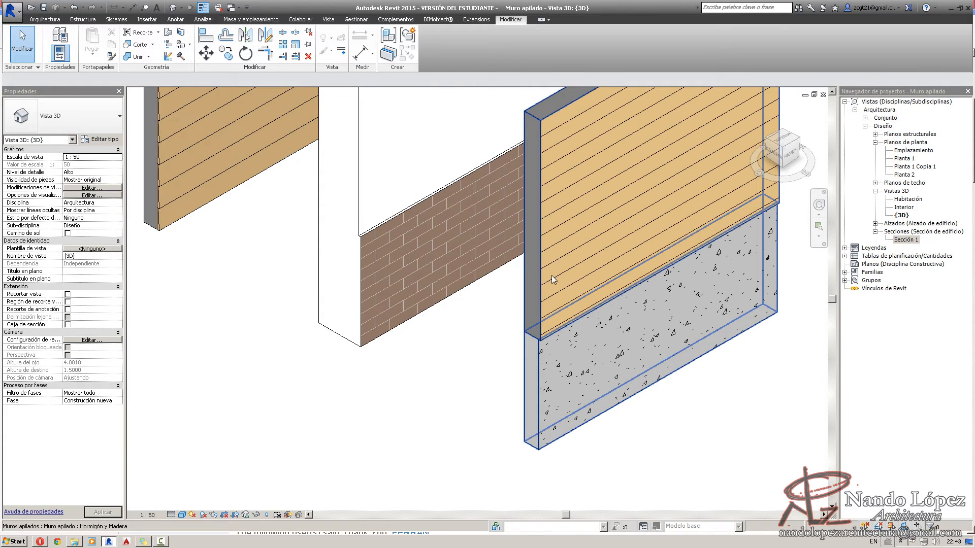
scroll(565, 310, "down", 2)
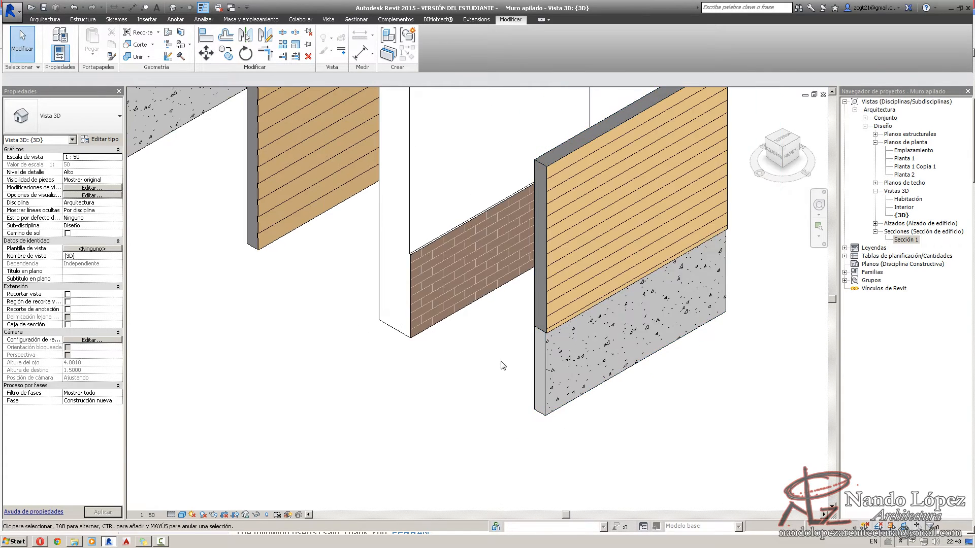
middle_click(503, 365)
middle_click(502, 365)
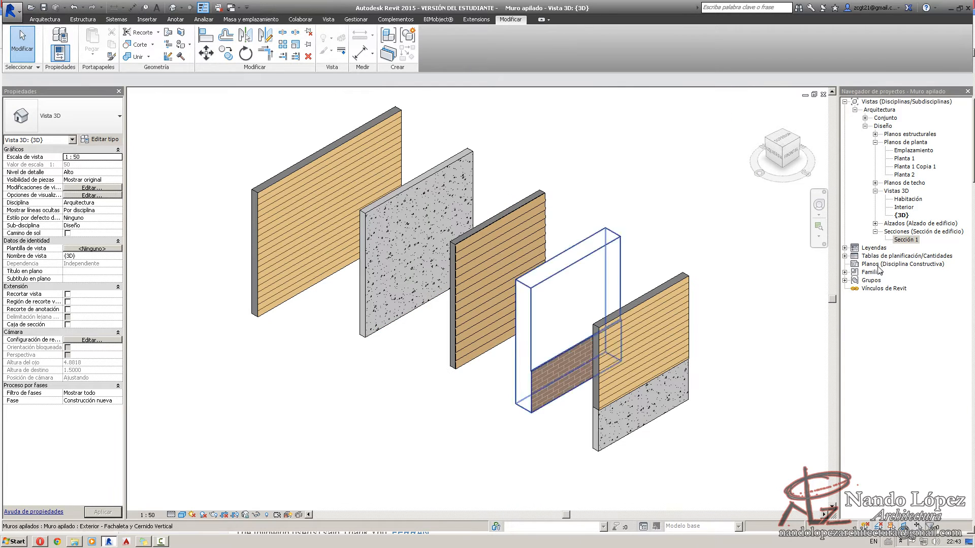
Open the Planta 1 floor plan and start a wall of the stacked type Exterior - Fachaleta y Cernido Vertical.
double_click(903, 159)
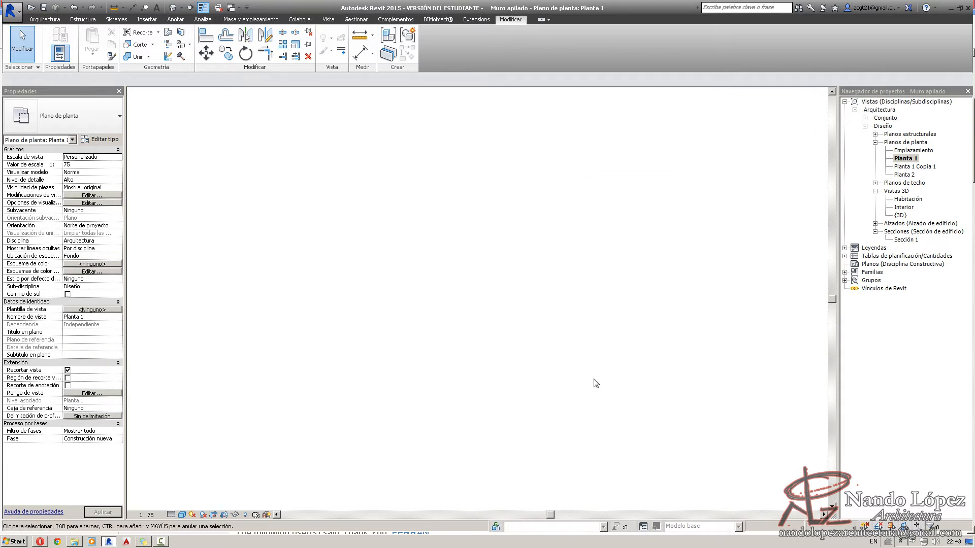
scroll(528, 406, "down", 2)
middle_click_drag(528, 406, 413, 300)
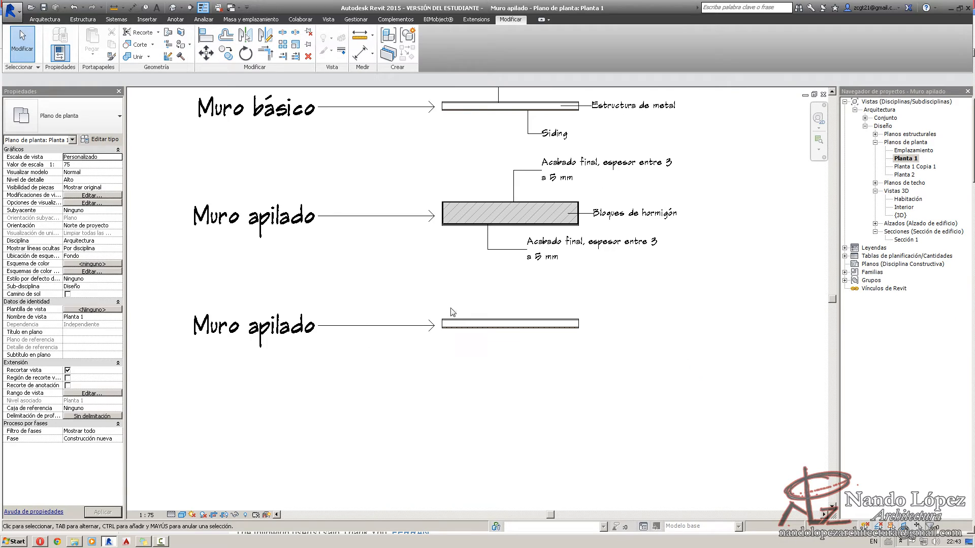
scroll(452, 320, "up", 2)
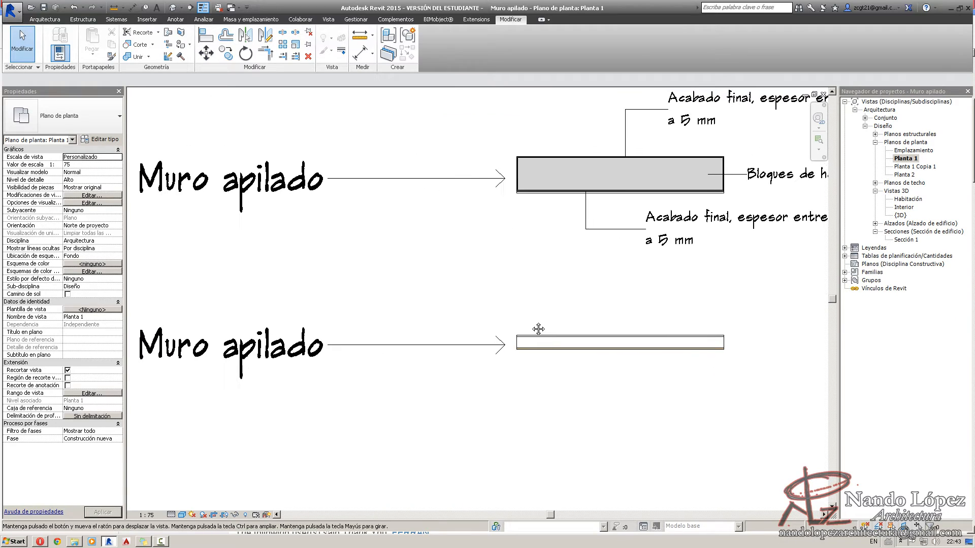
left_click(51, 19)
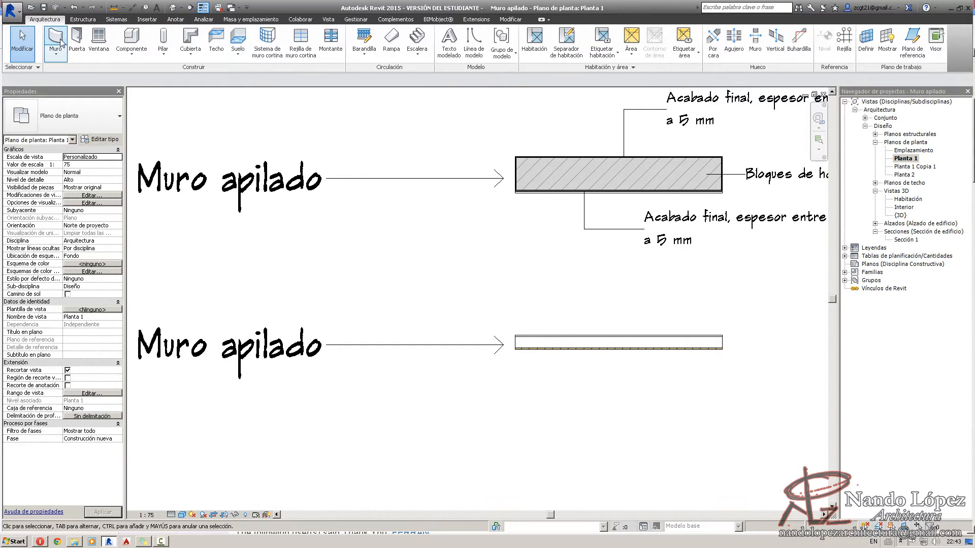
left_click(59, 38)
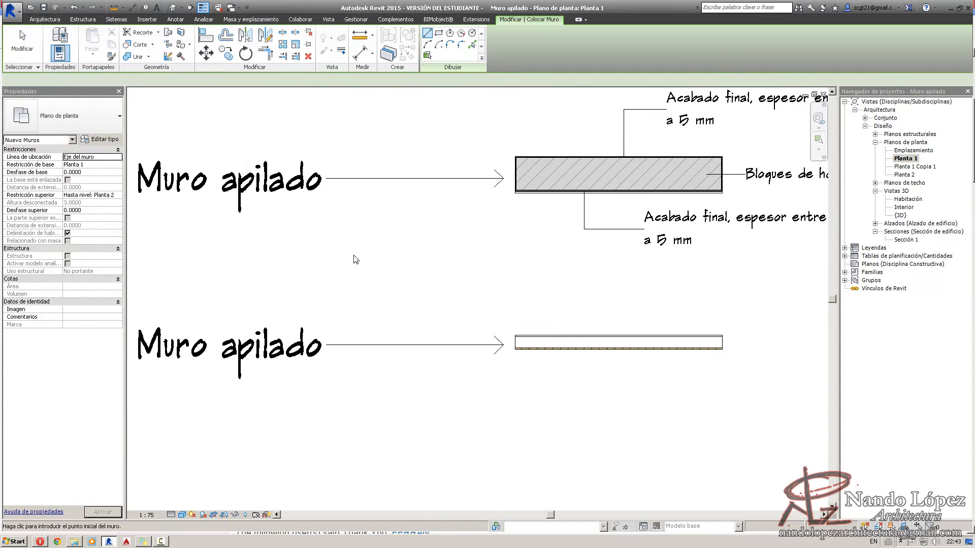
left_click(100, 122)
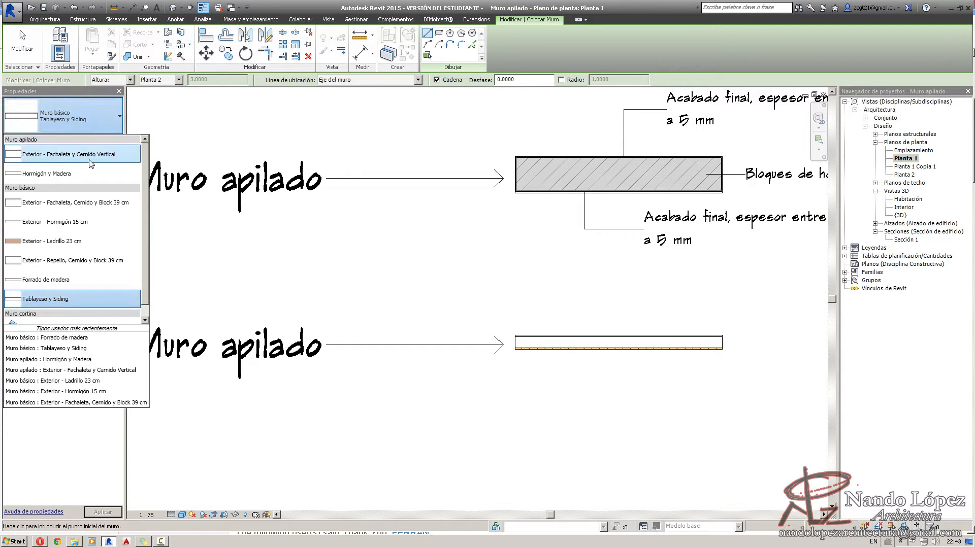
mouse_move(88, 160)
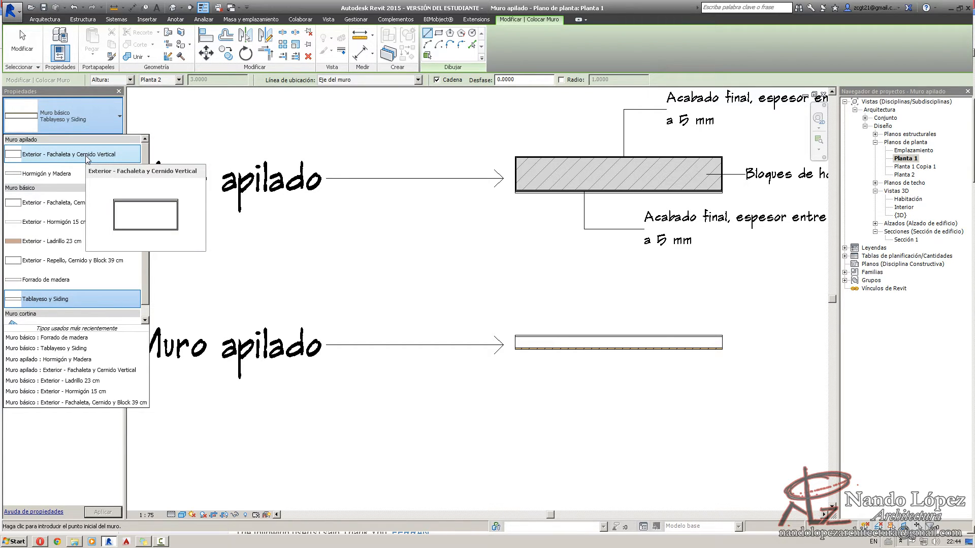
left_click(87, 160)
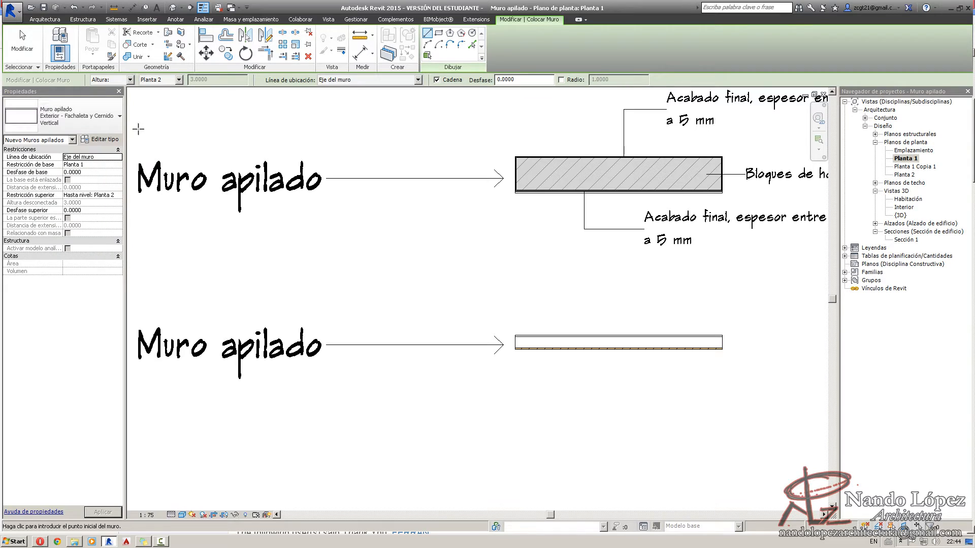
Duplicate the stacked wall type under the name Estrutura de madera + zócalo de hormigón.
left_click(101, 140)
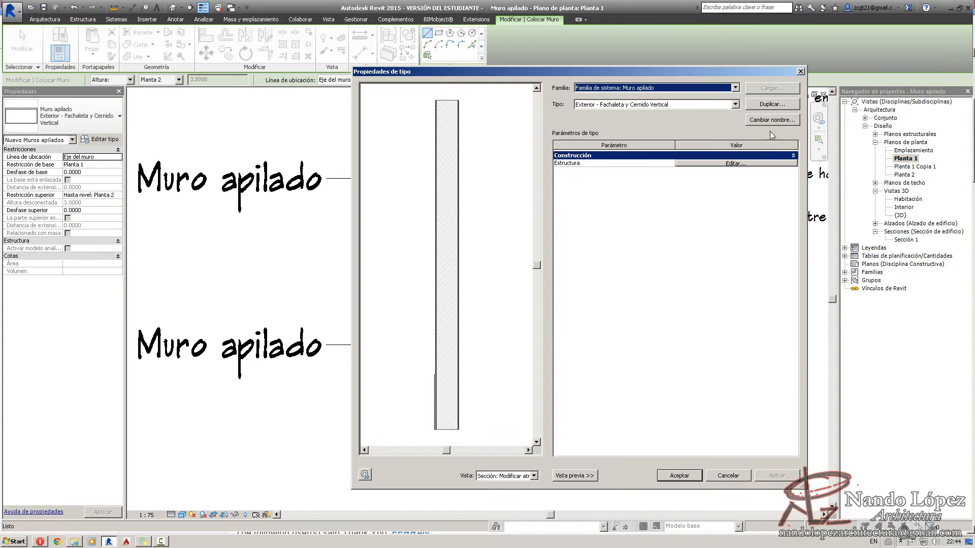
left_click(770, 105)
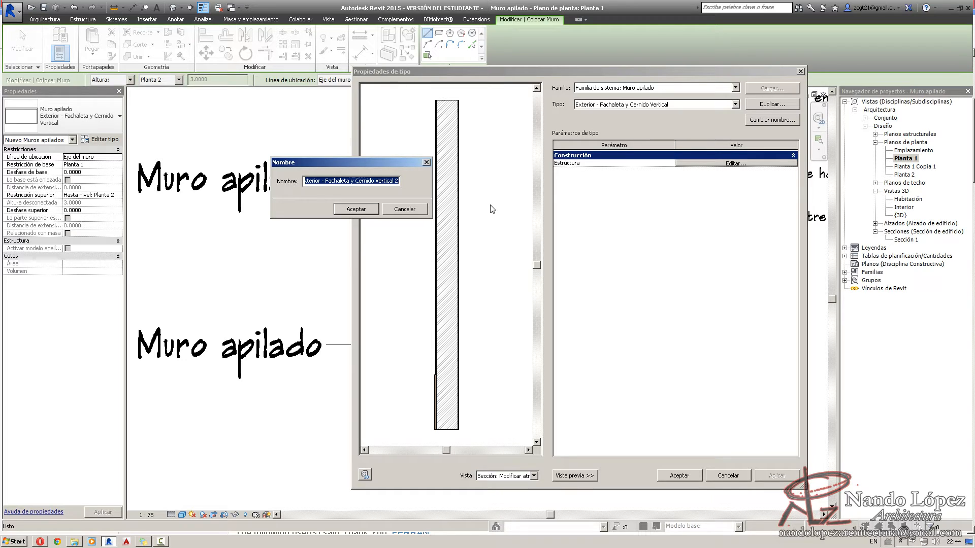
type("Estrutura de madera + zocalo")
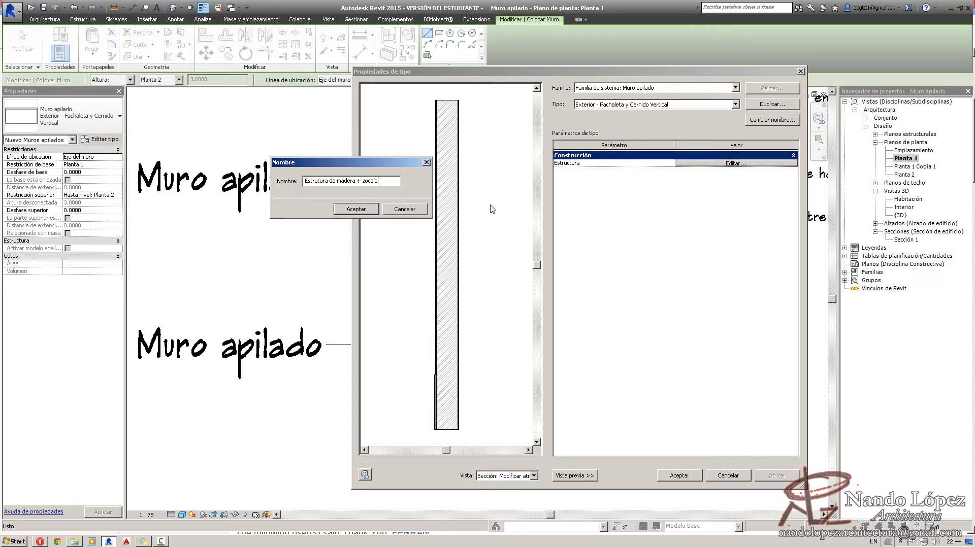
key("BackSpace")
key("BackSpace")
key("BackSpace")
key("BackSpace")
key("BackSpace")
type("migón")
left_click(367, 210)
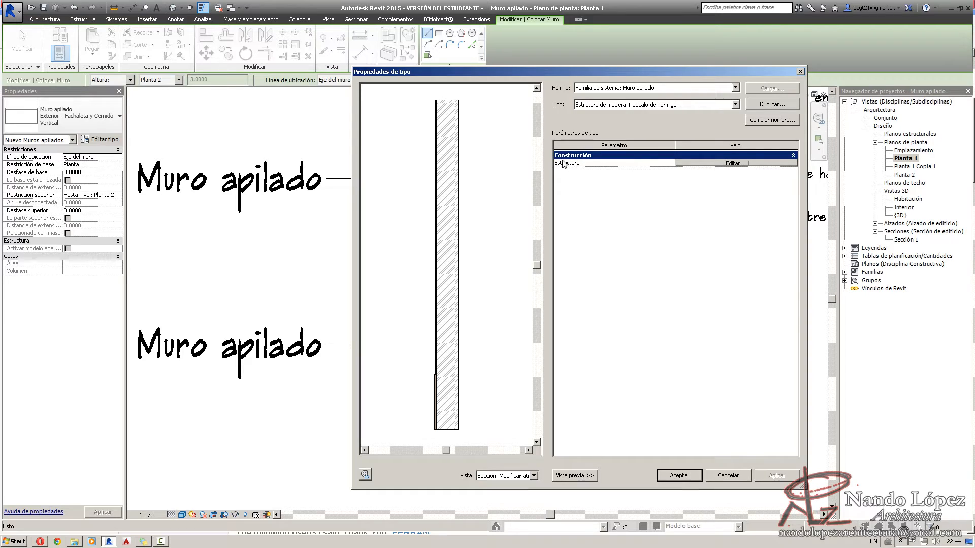
In the new type's structure, widen the name column and set the 1 m base segment to Exterior - Hormigón 15 cm.
left_click(712, 164)
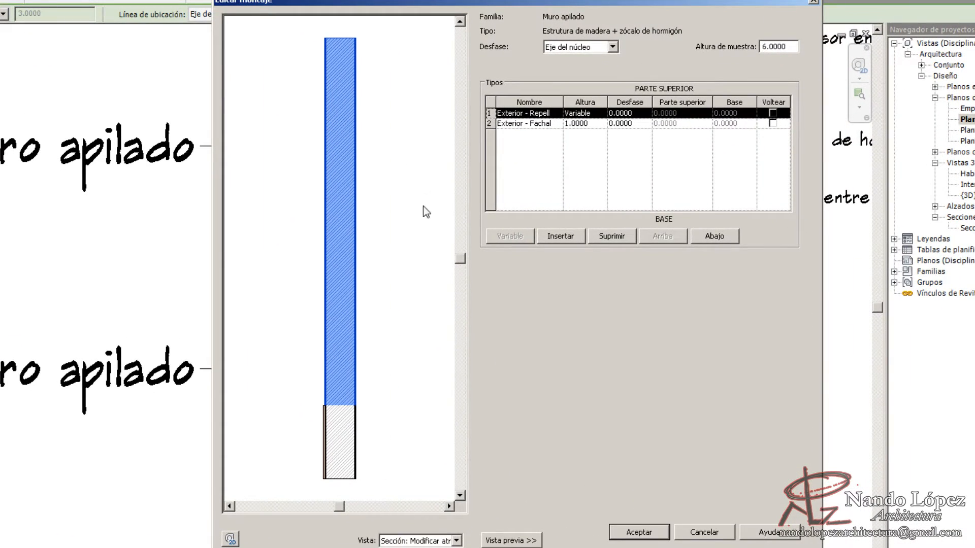
scroll(385, 428, "up", 1)
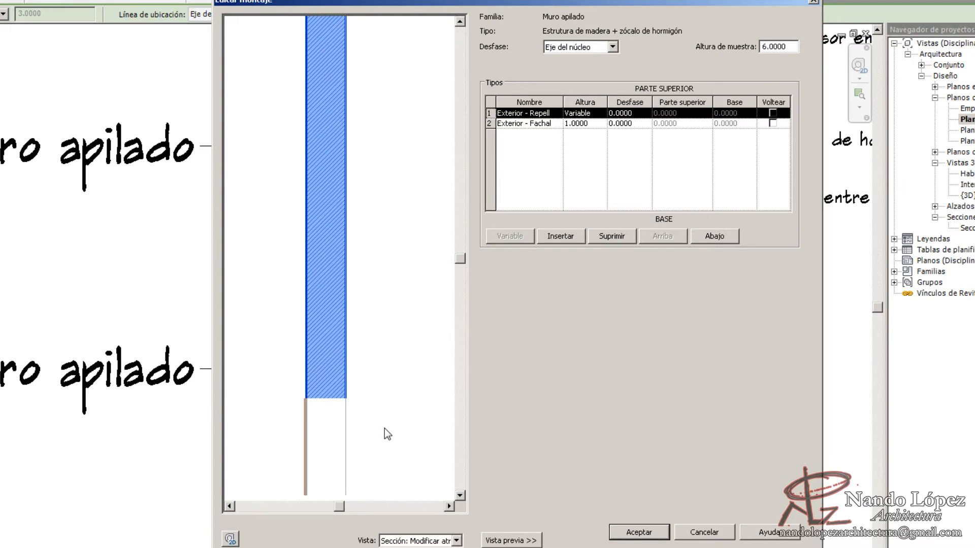
scroll(384, 429, "down", 1)
middle_click_drag(385, 428, 372, 295)
scroll(372, 293, "up", 1)
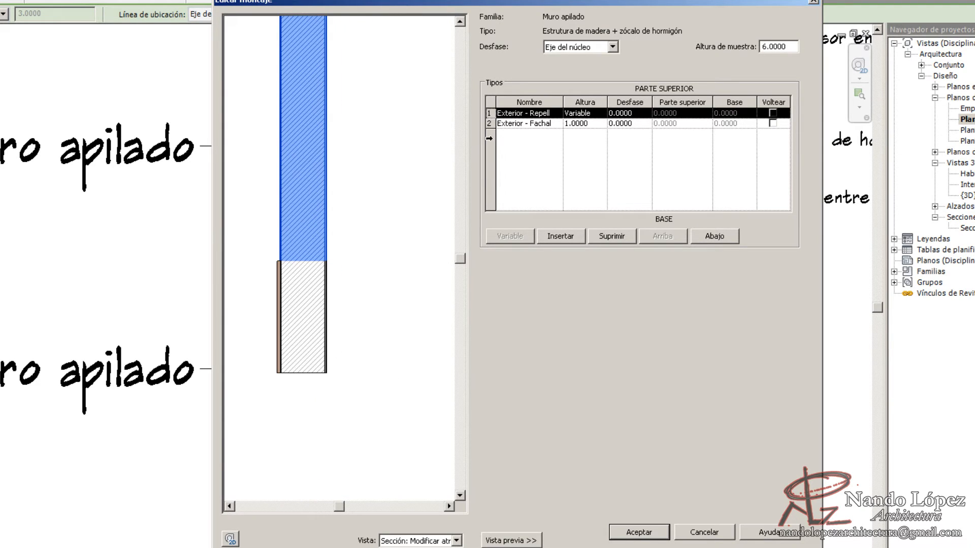
left_click(489, 123)
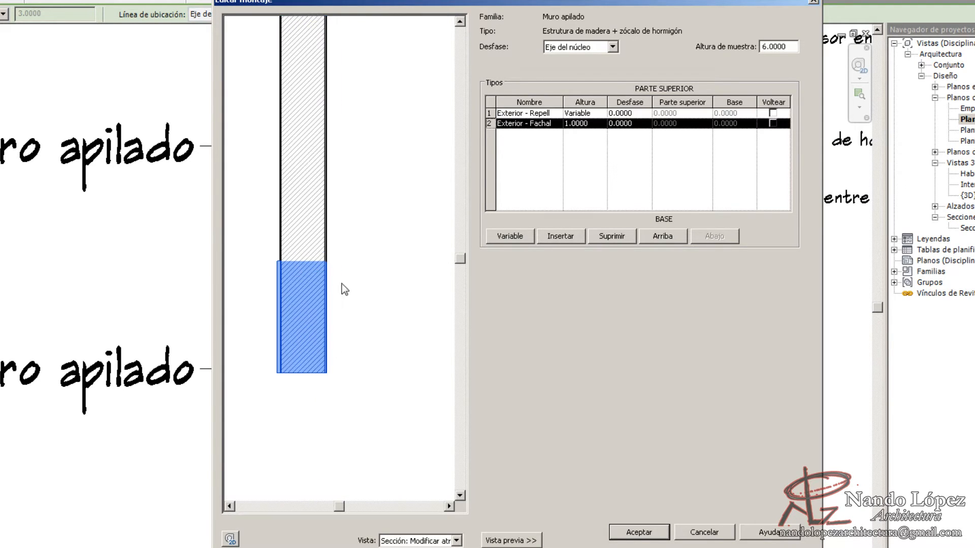
left_click_drag(563, 102, 622, 101)
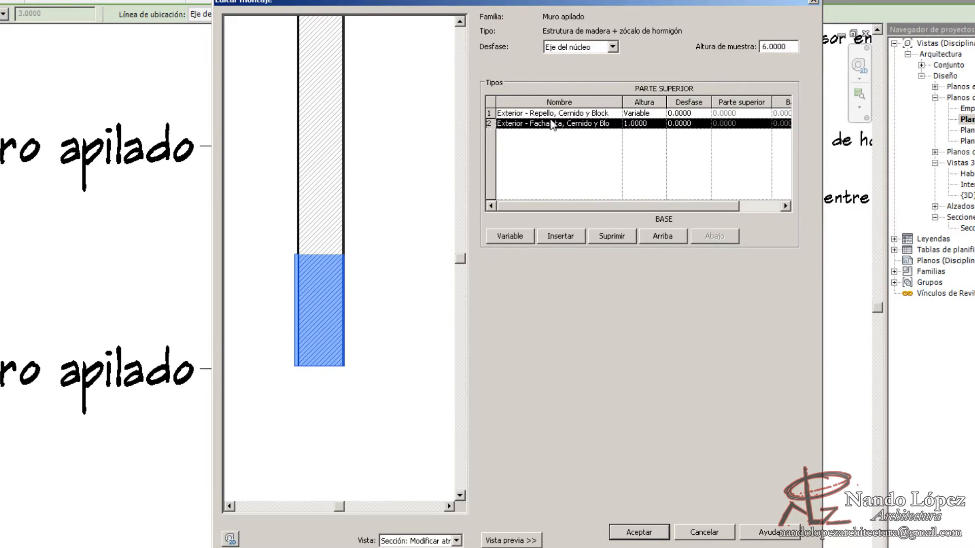
left_click(616, 124)
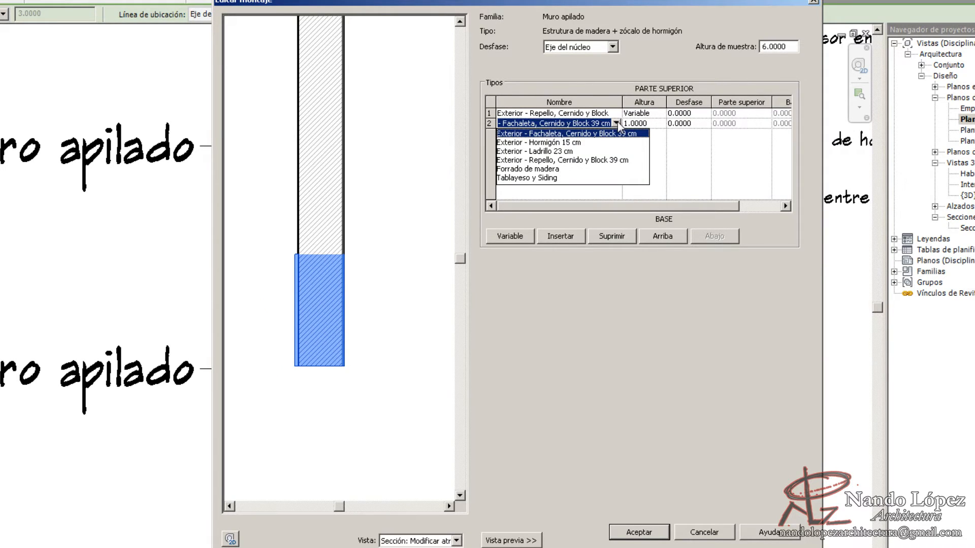
left_click(544, 143)
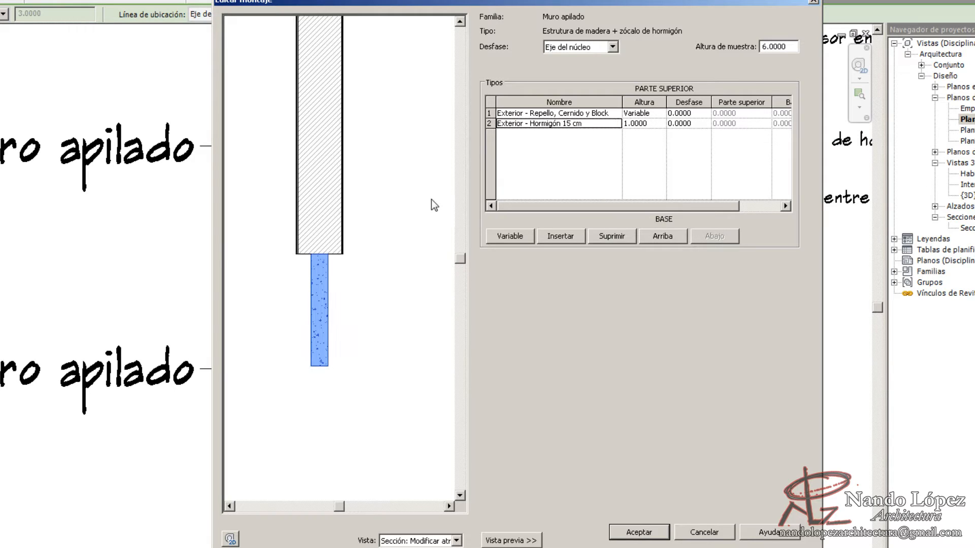
Set the variable-height upper segment of the stacked wall to Tablayeso y Siding.
left_click(491, 113)
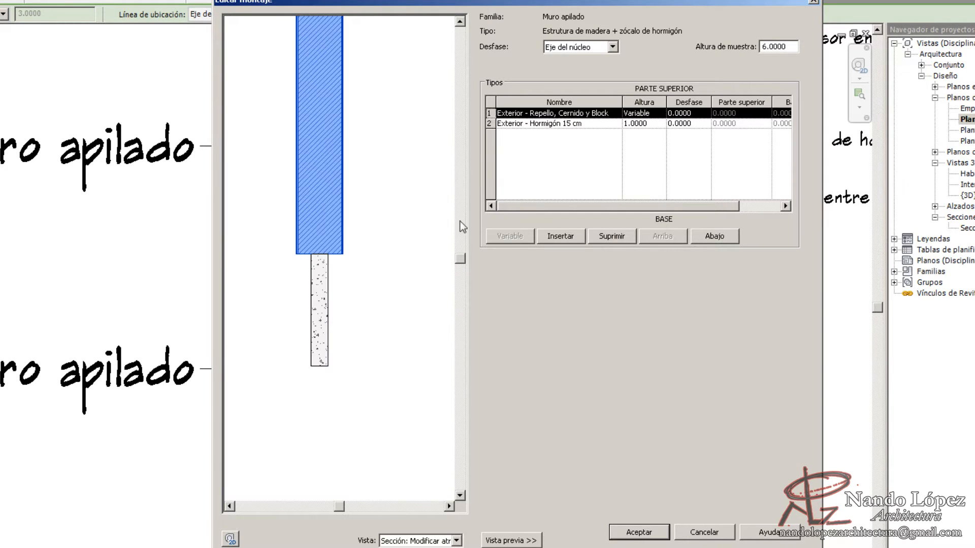
scroll(368, 293, "up", 2)
middle_click_drag(369, 293, 394, 320)
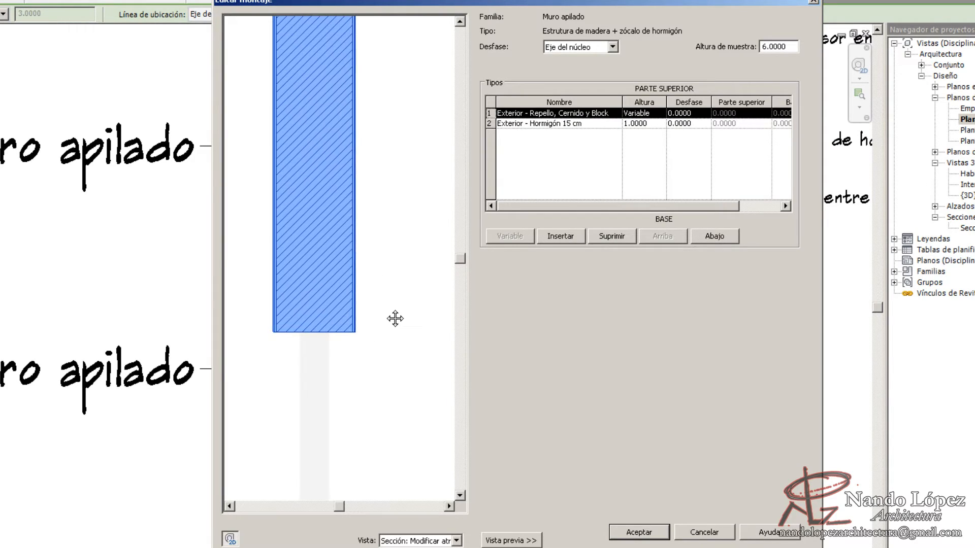
left_click(617, 112)
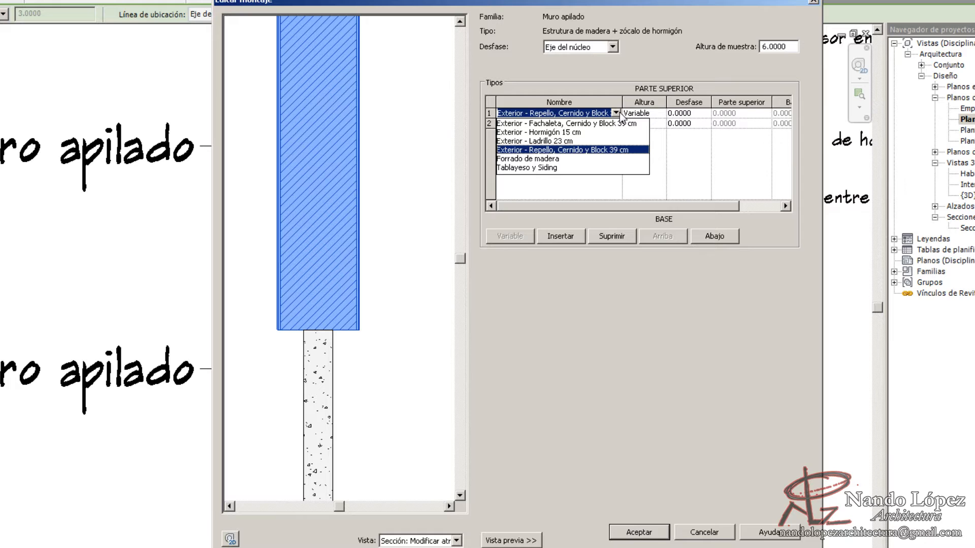
left_click(553, 168)
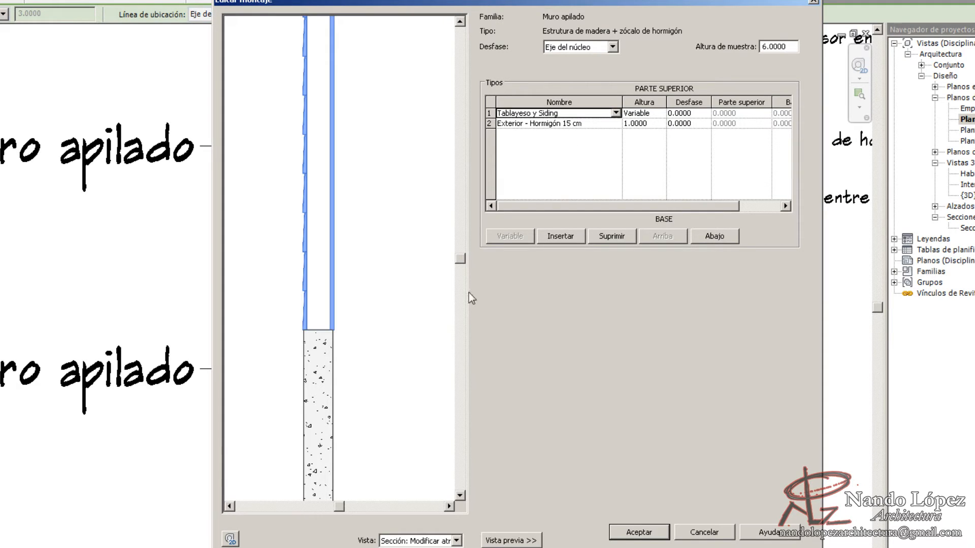
Check the joint between the siding and the concrete base and the segment offsets, and accept the structure and the type properties.
scroll(308, 343, "up", 5)
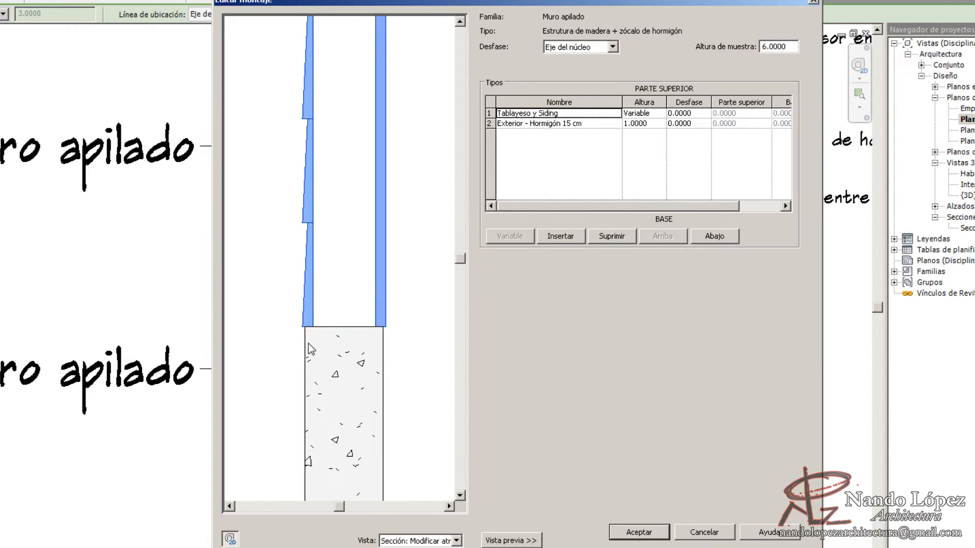
scroll(355, 325, "up", 2)
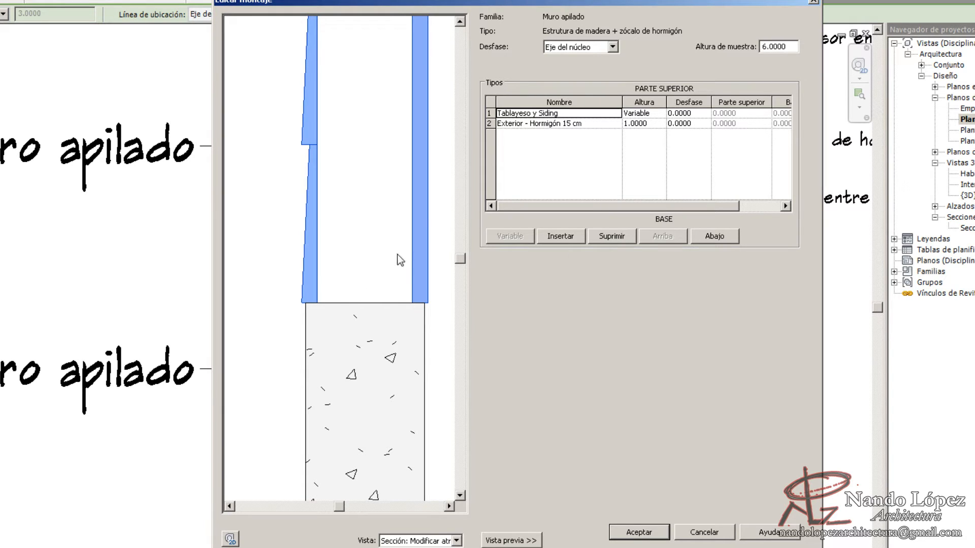
left_click_drag(579, 208, 632, 208)
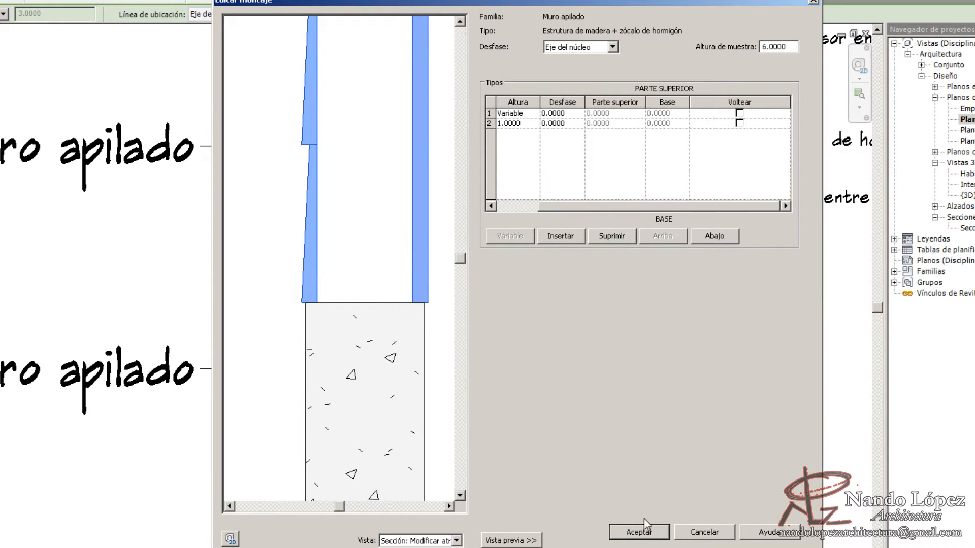
left_click(639, 532)
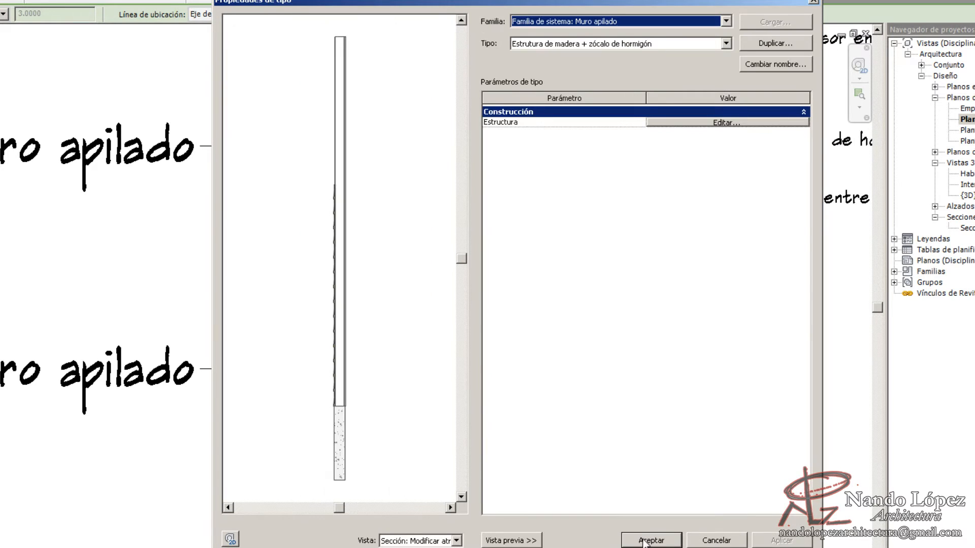
left_click(642, 541)
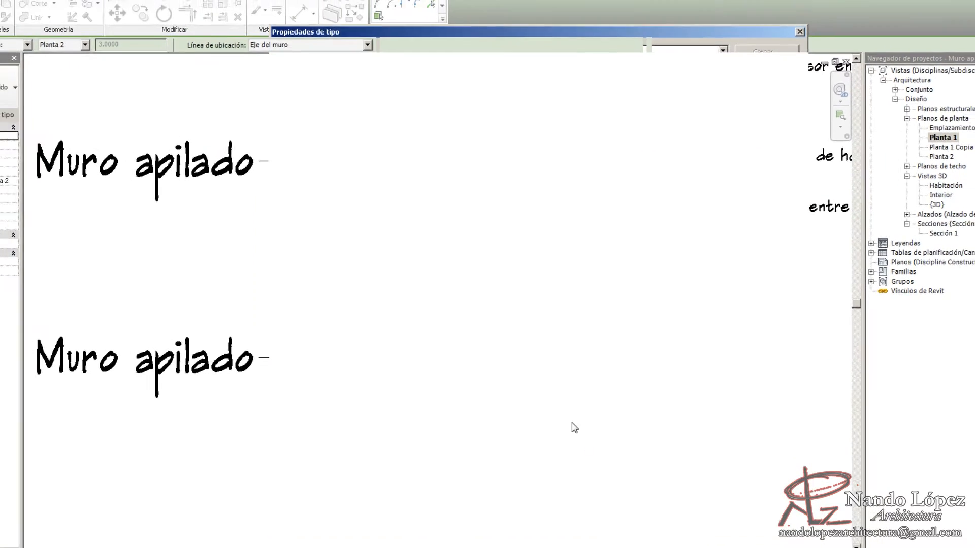
Draw a 2.5 m horizontal wall of the new type below the last stacked wall, aligned with its ends, and finish the command.
scroll(427, 372, "up", 3)
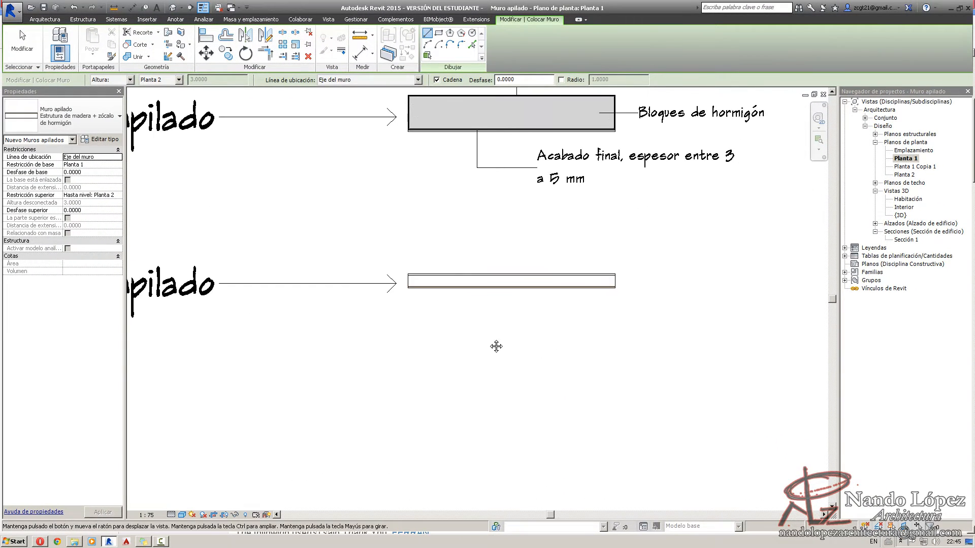
middle_click_drag(496, 346, 486, 339)
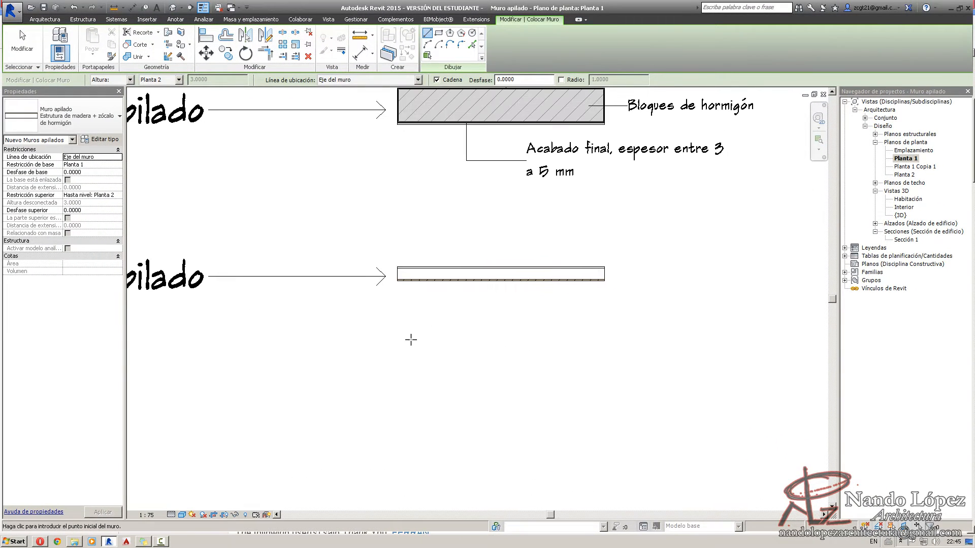
left_click(397, 378)
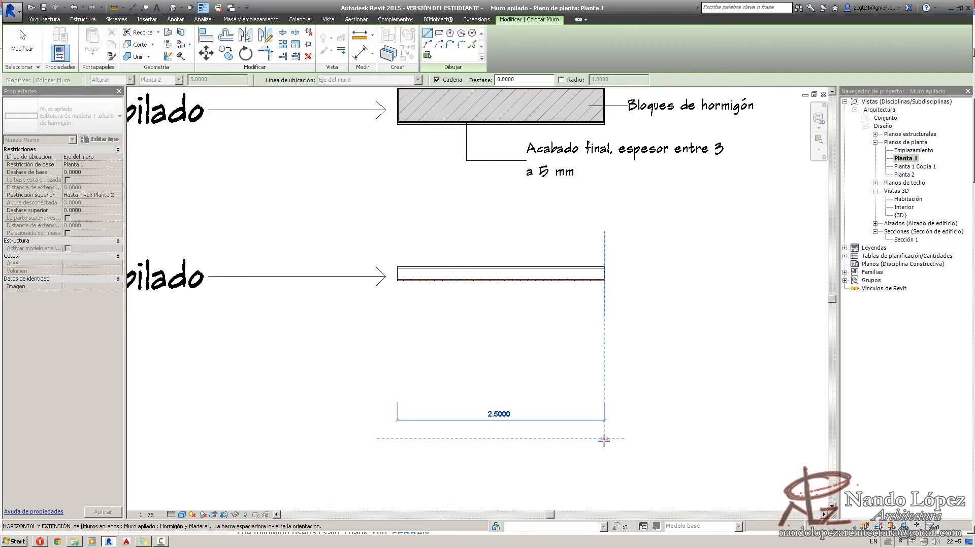
key("Escape")
key("Escape")
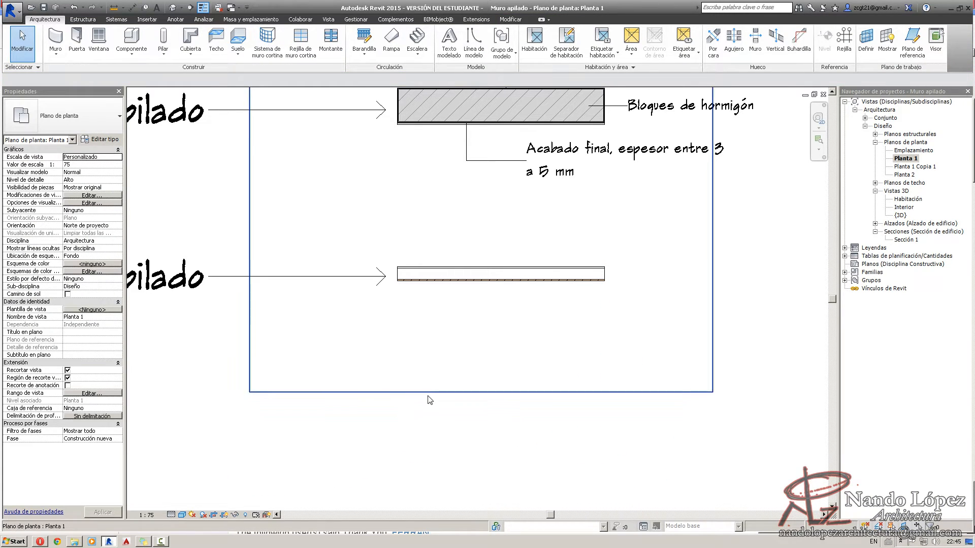
Extend the lower edge of the plan's crop region past the new wall, check the wall by selecting it, and hide the crop boundary.
left_click(396, 392)
left_click_drag(480, 392, 483, 460)
scroll(485, 455, "up", 3)
left_click(491, 440)
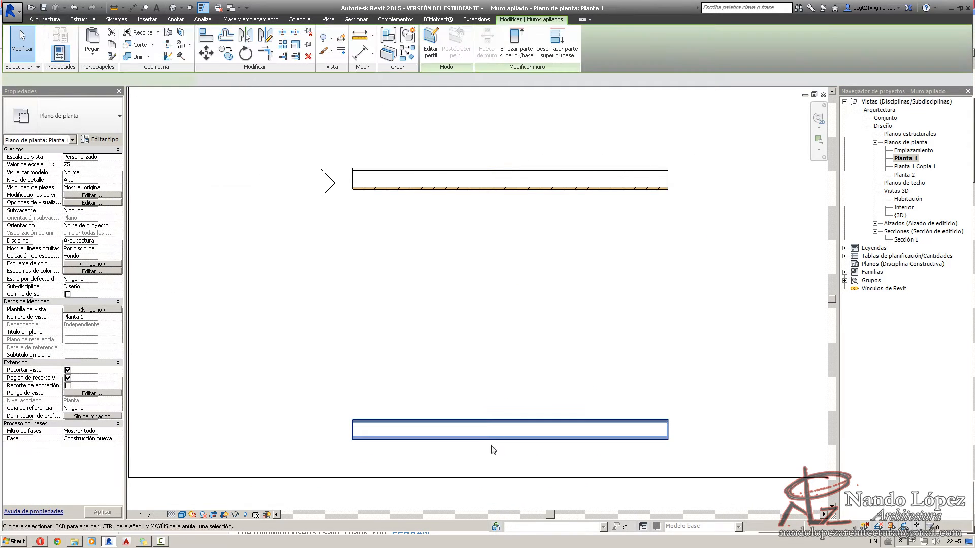
left_click(552, 380)
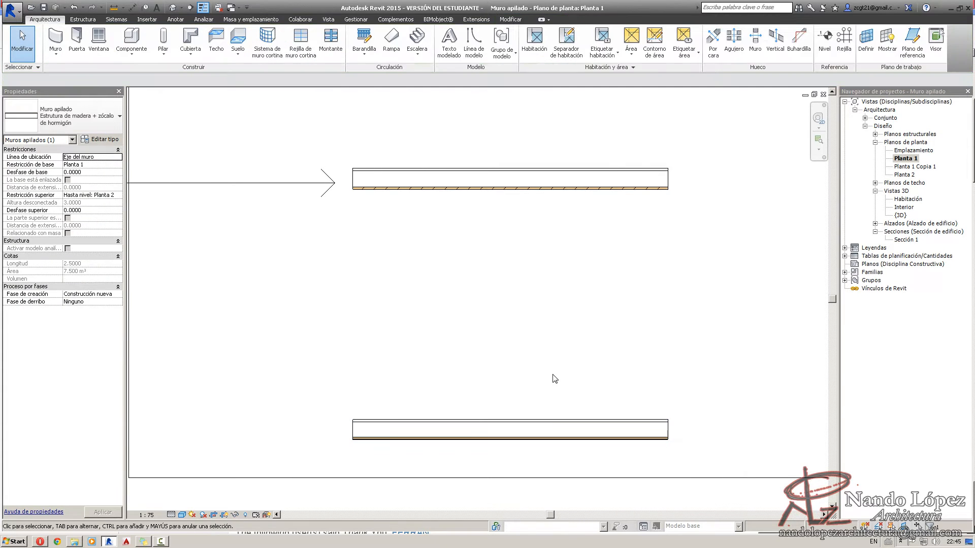
left_click(224, 515)
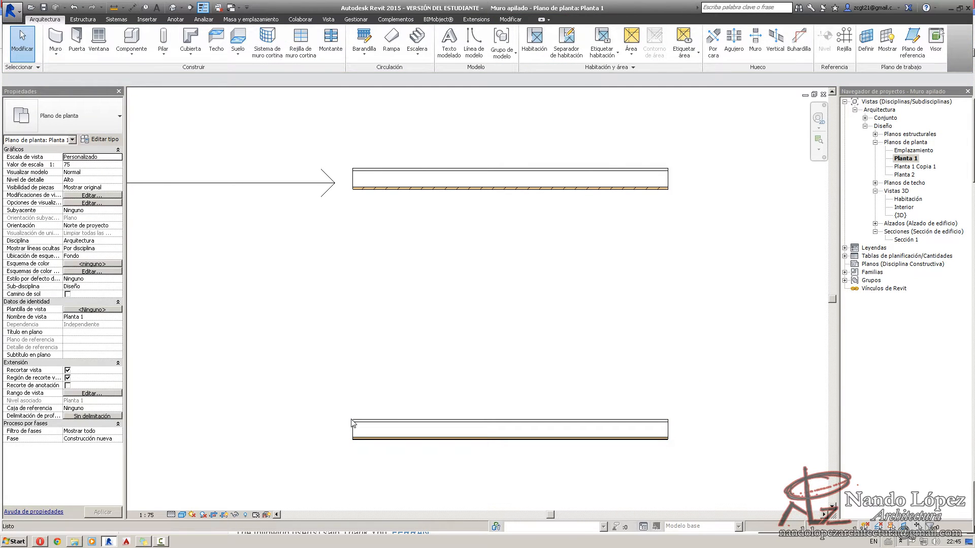
Examine the new stacked wall in the 3D view, focusing on its siding, upper edge and concrete base.
key("ctrl+Tab")
middle_click_drag(389, 362, 215, 270)
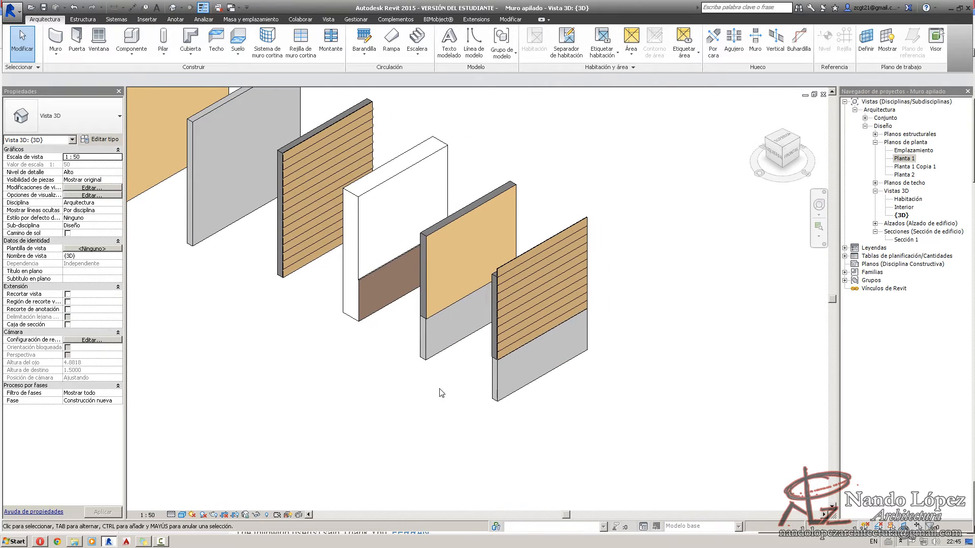
scroll(463, 385, "up", 6)
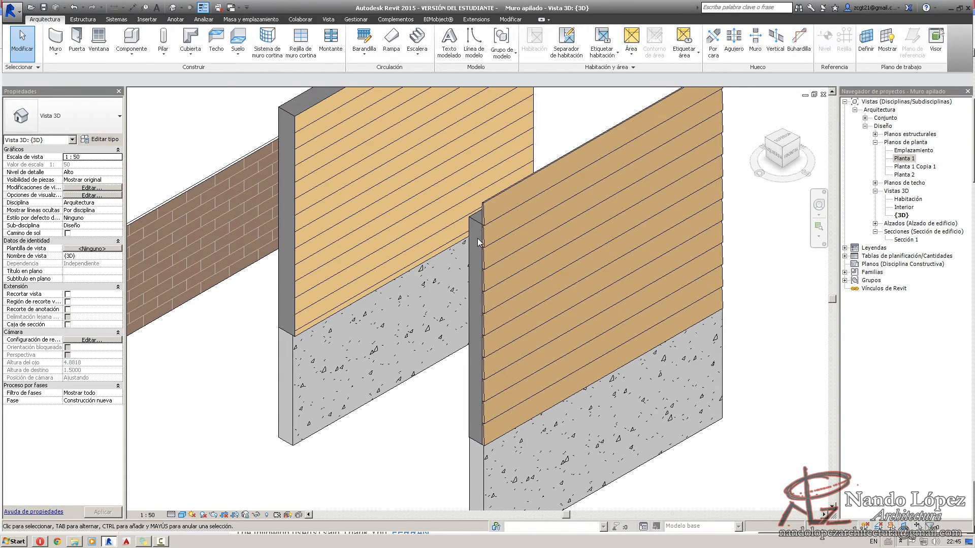
scroll(478, 238, "up", 2)
scroll(477, 300, "down", 2)
middle_click_drag(527, 346, 555, 372)
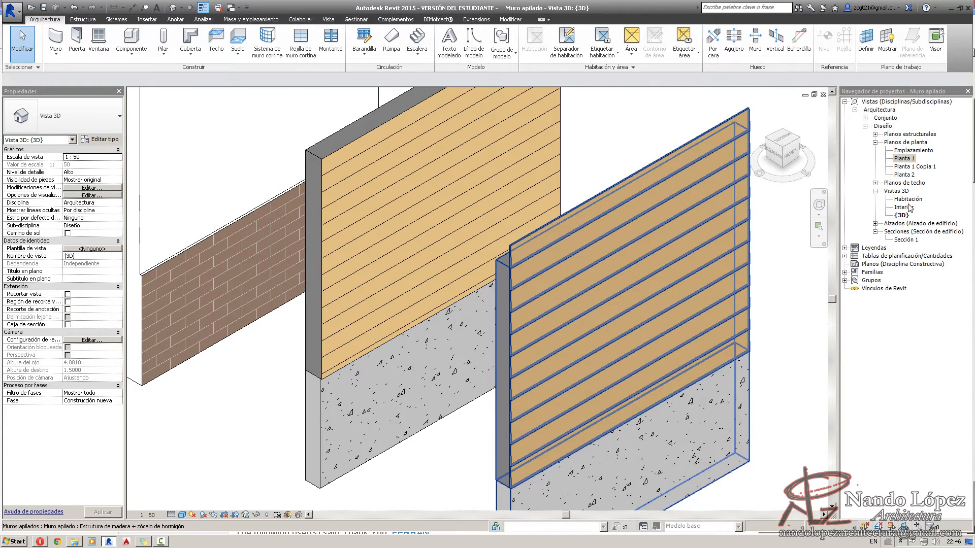
Try raising the Planta 2 level to an elevation of 3.20 in Sección 1.
double_click(901, 240)
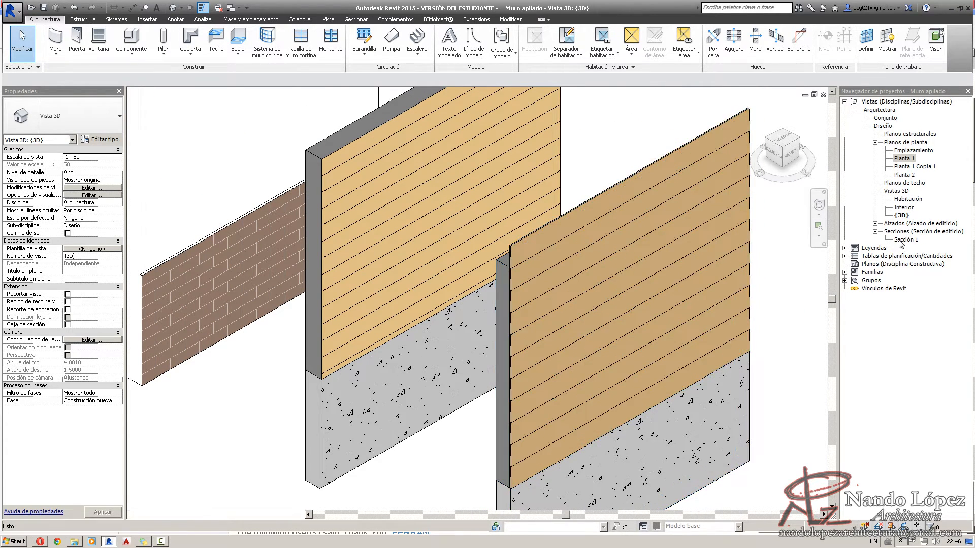
scroll(528, 295, "up", 5)
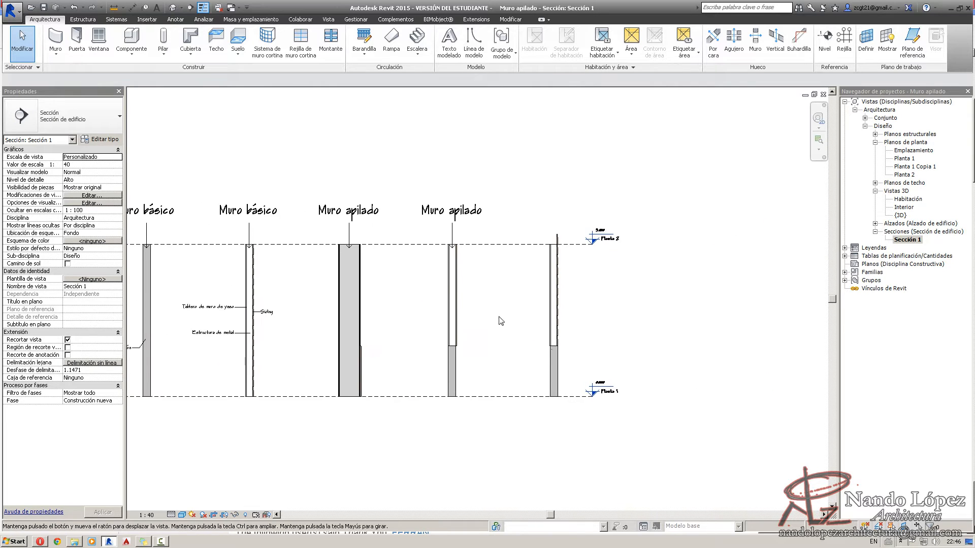
middle_click_drag(530, 268, 541, 251)
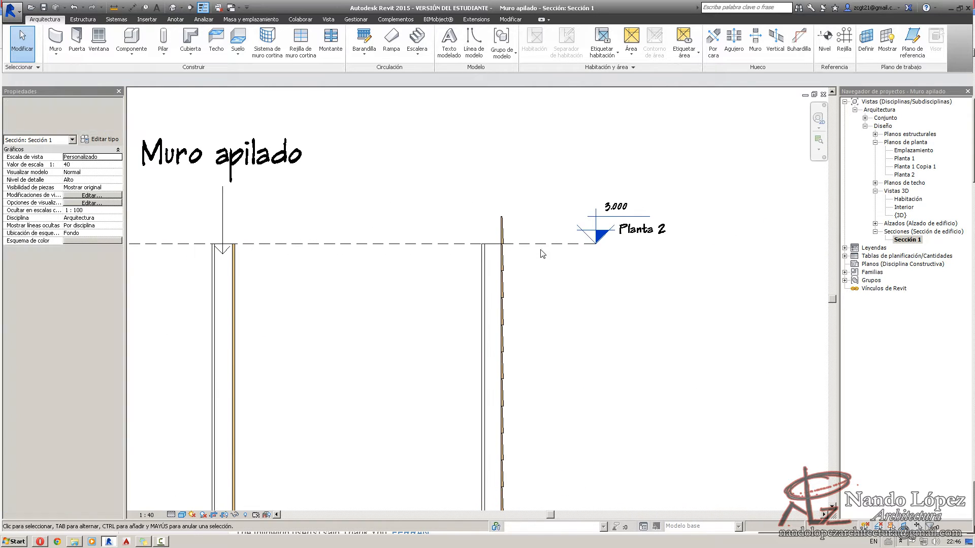
left_click(541, 244)
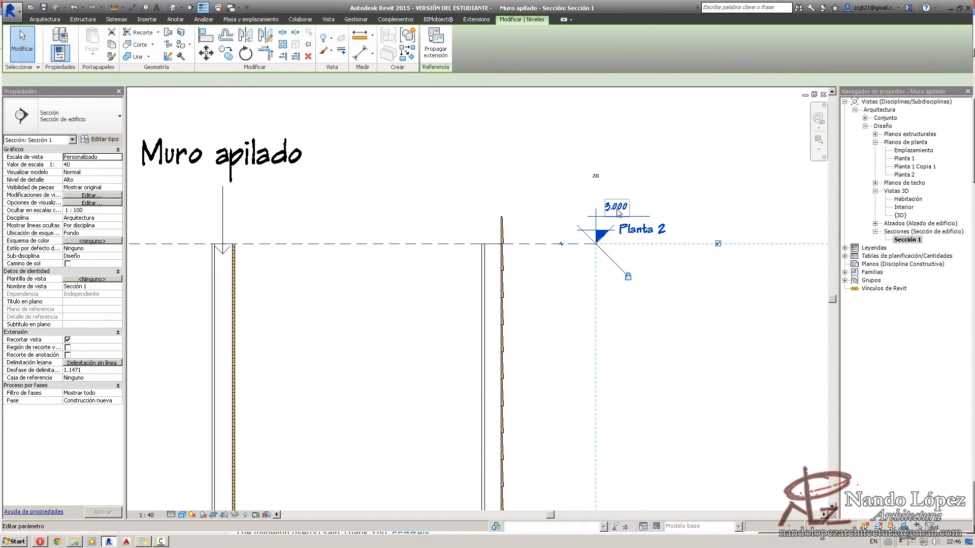
left_click(617, 213)
type("3.")
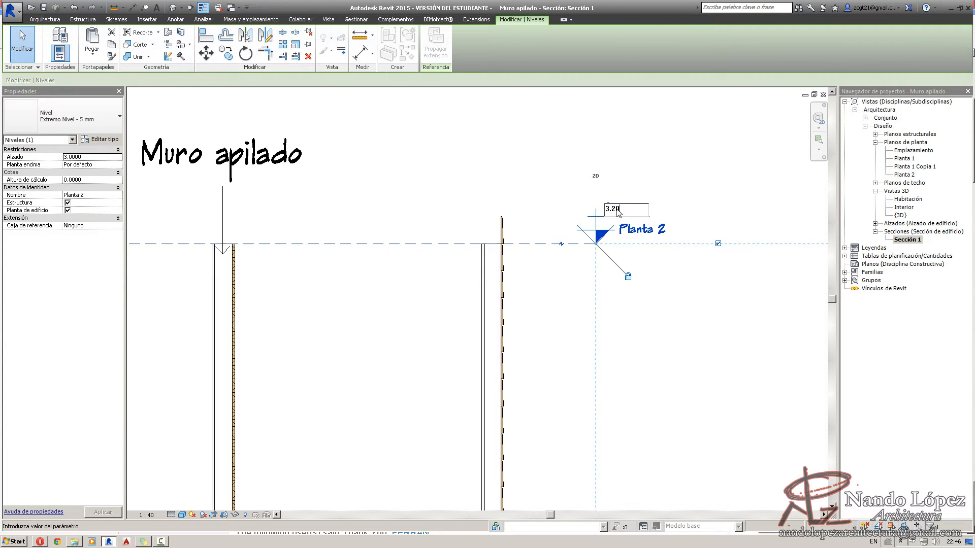
type("20")
key("Return")
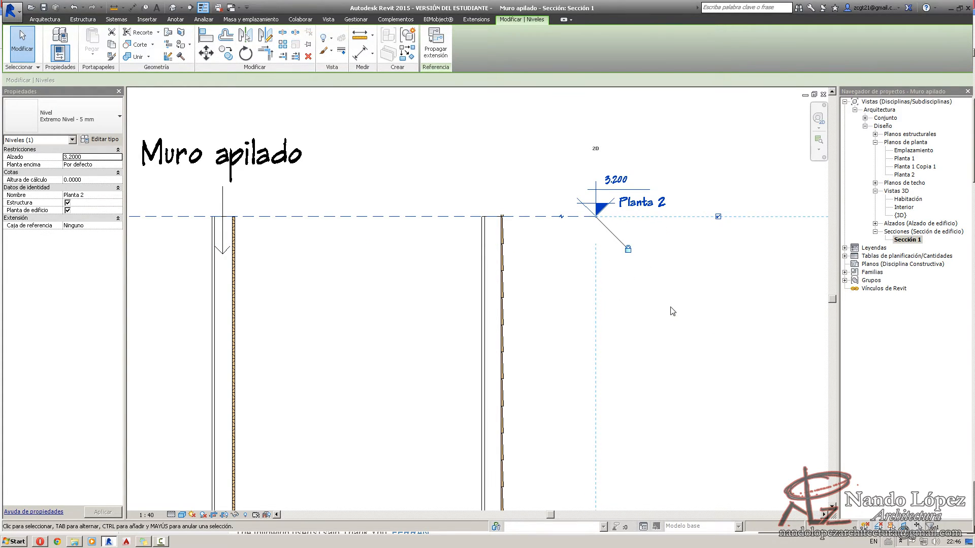
Examine the siding's upper end against the Planta 2 level and down the new stacked wall in Sección 1.
left_click(671, 309)
scroll(504, 217, "up", 5)
scroll(535, 281, "down", 5)
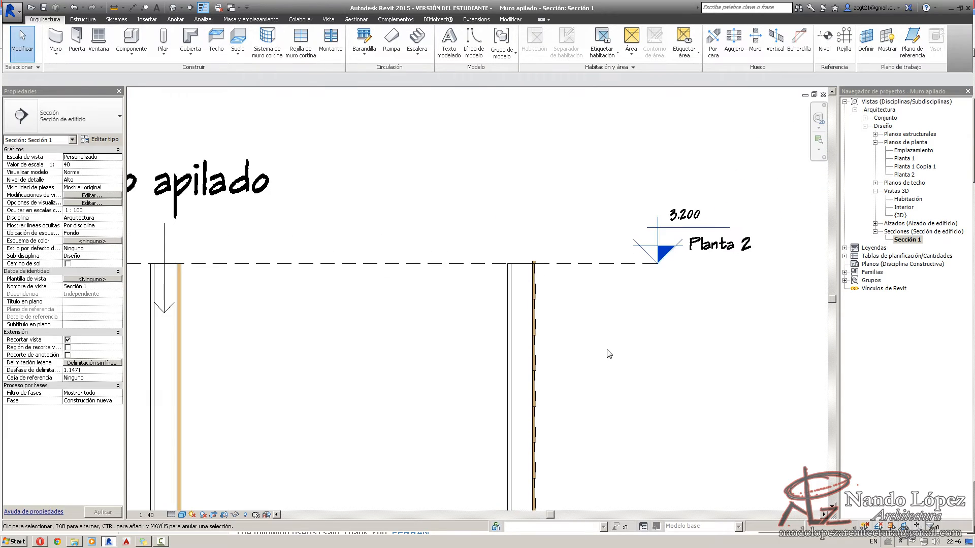
middle_click_drag(613, 355, 572, 142)
middle_click_drag(568, 362, 561, 431)
scroll(564, 187, "down", 2)
scroll(485, 206, "up", 2)
scroll(496, 194, "up", 2)
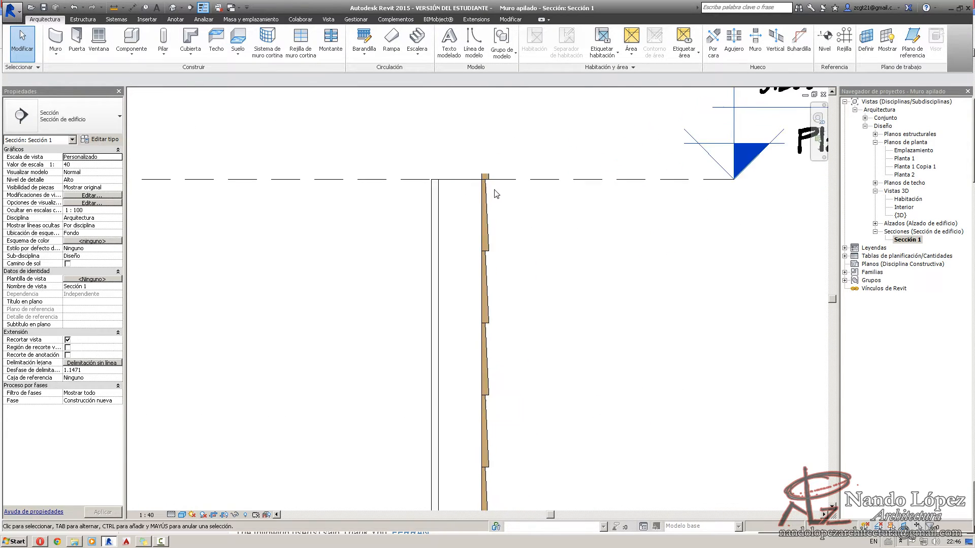
middle_click_drag(533, 207, 504, 279)
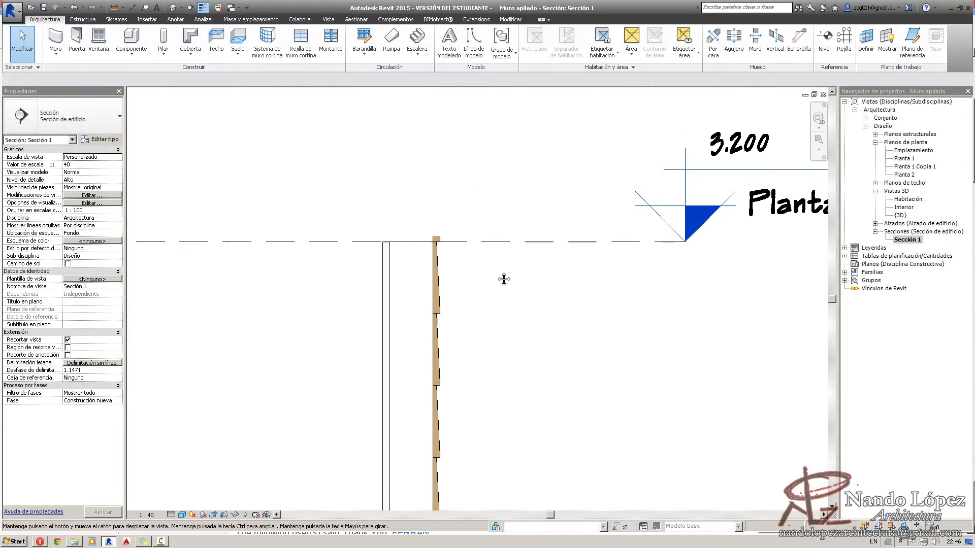
scroll(502, 252, "down", 2)
scroll(513, 268, "down", 2)
middle_click_drag(417, 337, 452, 306)
scroll(472, 289, "down", 1)
Examine the upper edge of the new stacked wall's siding in the 3D view.
key("ctrl+Tab")
scroll(464, 305, "down", 1)
scroll(452, 305, "up", 2)
scroll(489, 247, "up", 2)
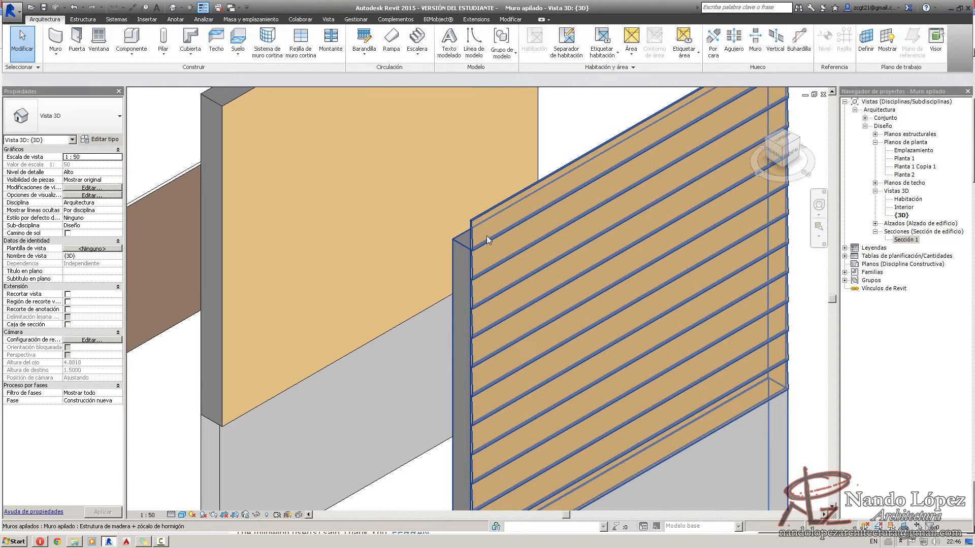
left_click(491, 232)
scroll(633, 264, "down", 4)
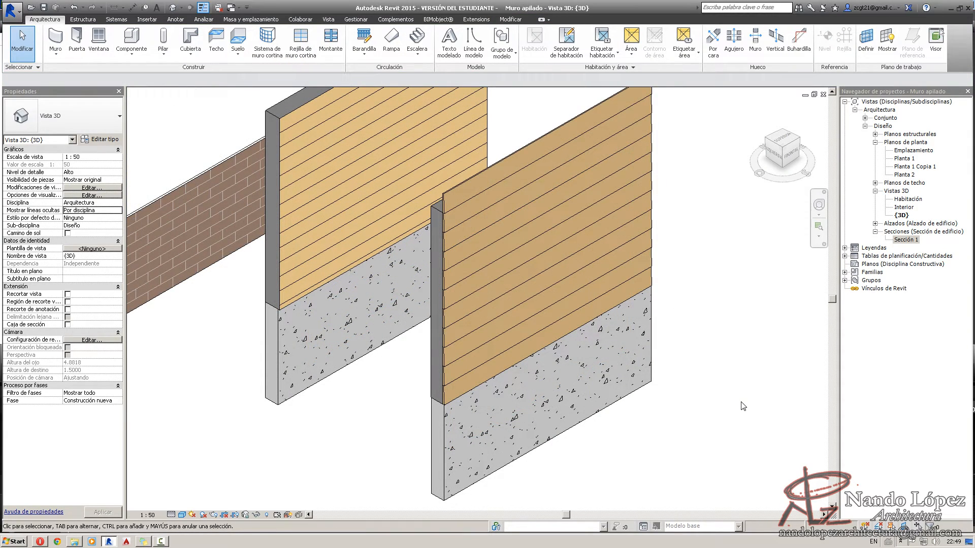
scroll(741, 403, "down", 2)
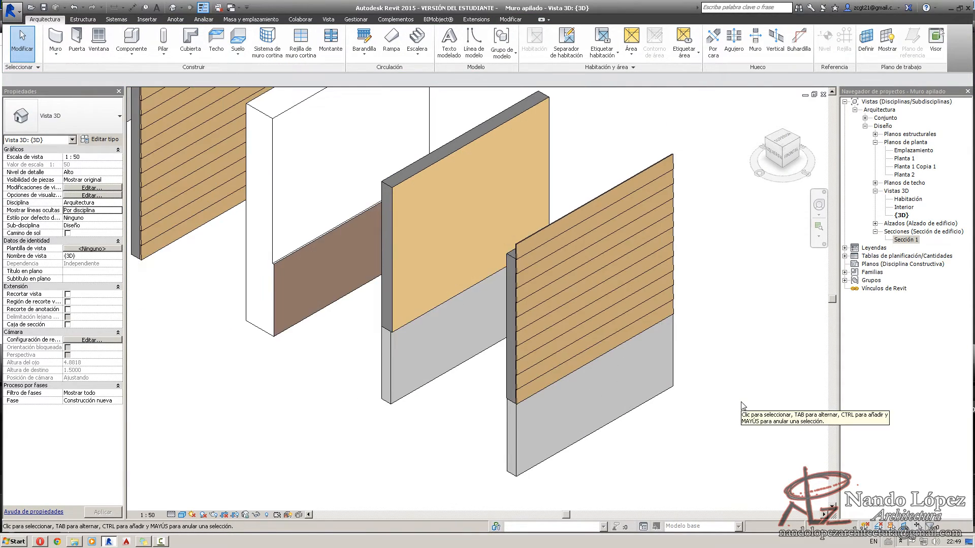
middle_click_drag(730, 406, 778, 463)
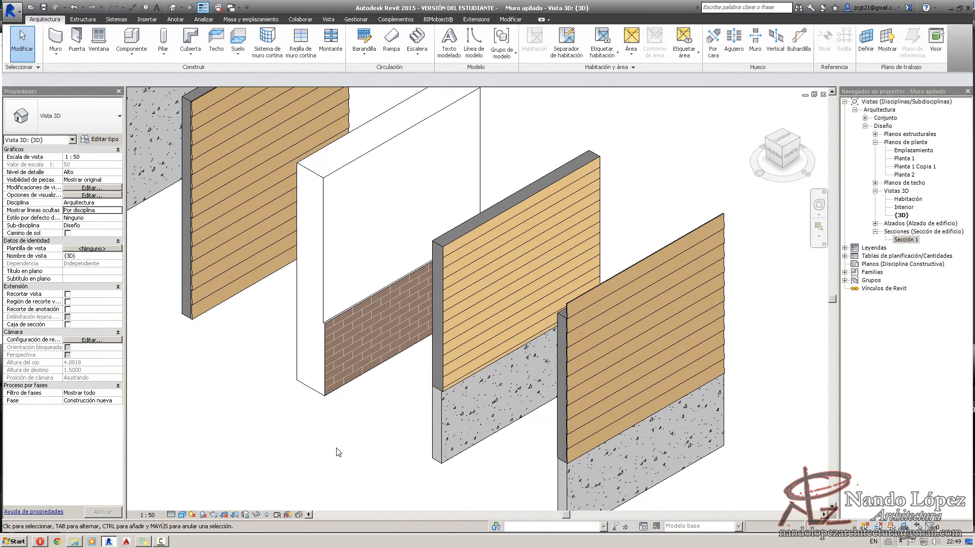
Inspect the type properties and layer structure of the basic wall Tablayeso y Siding, and leave without changes.
middle_click_drag(302, 446, 398, 518)
middle_click_drag(330, 420, 344, 462)
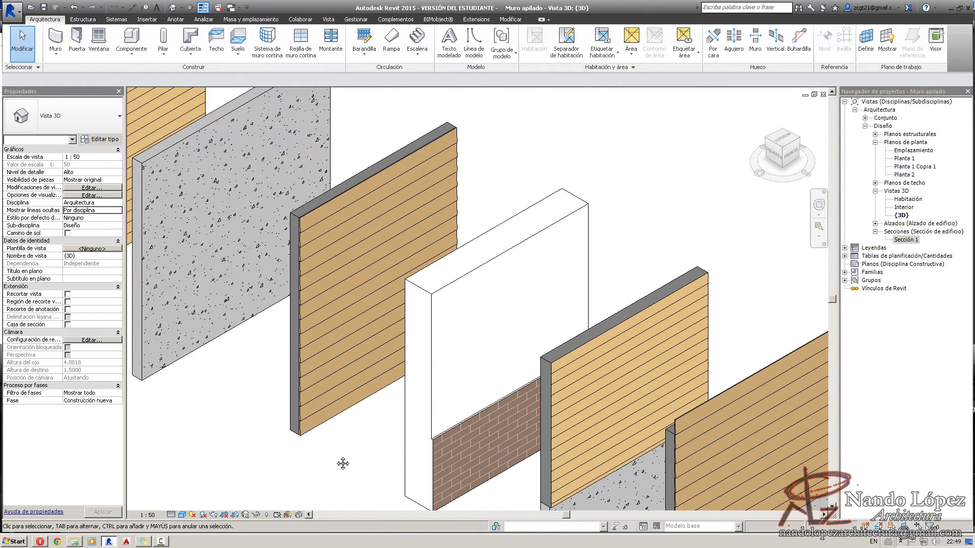
scroll(311, 457, "up", 1)
scroll(288, 436, "down", 1)
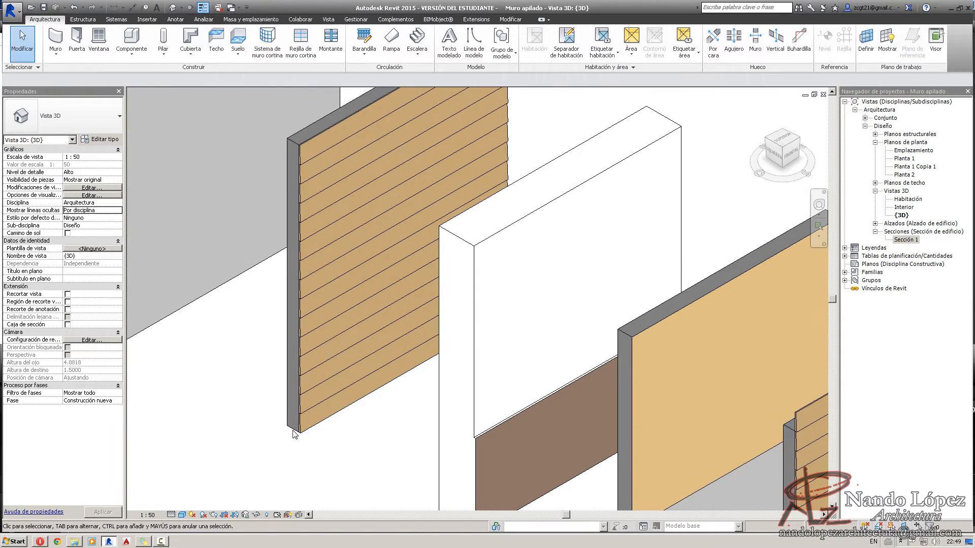
scroll(378, 445, "up", 2)
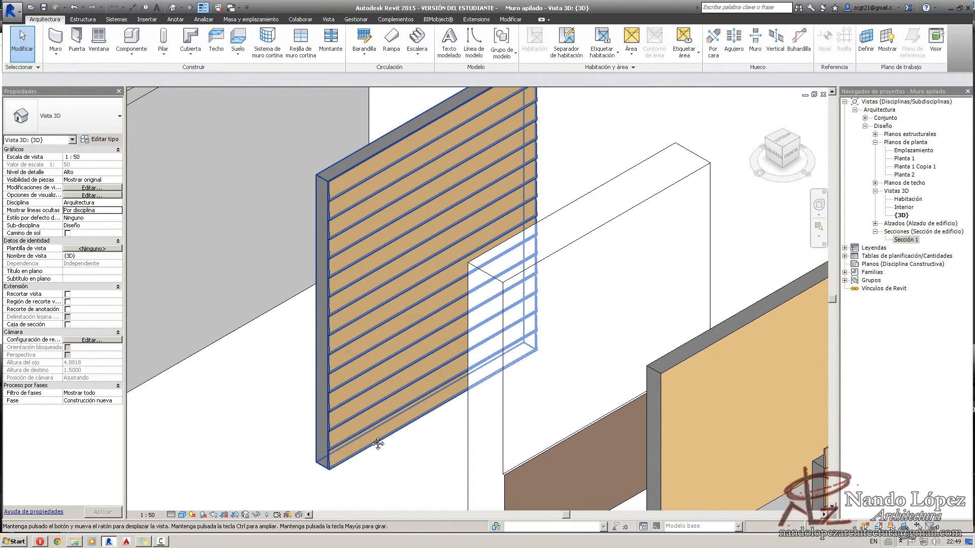
left_click(375, 408)
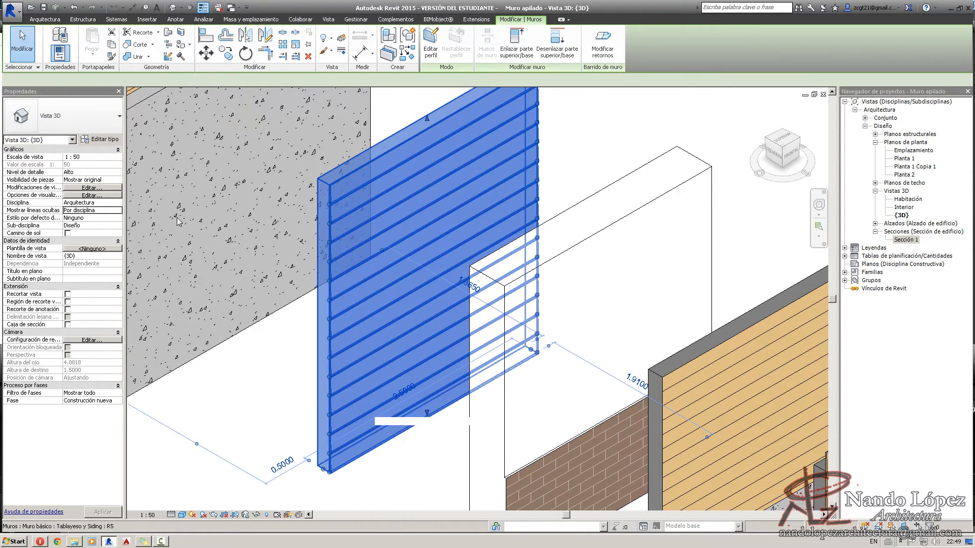
left_click(104, 140)
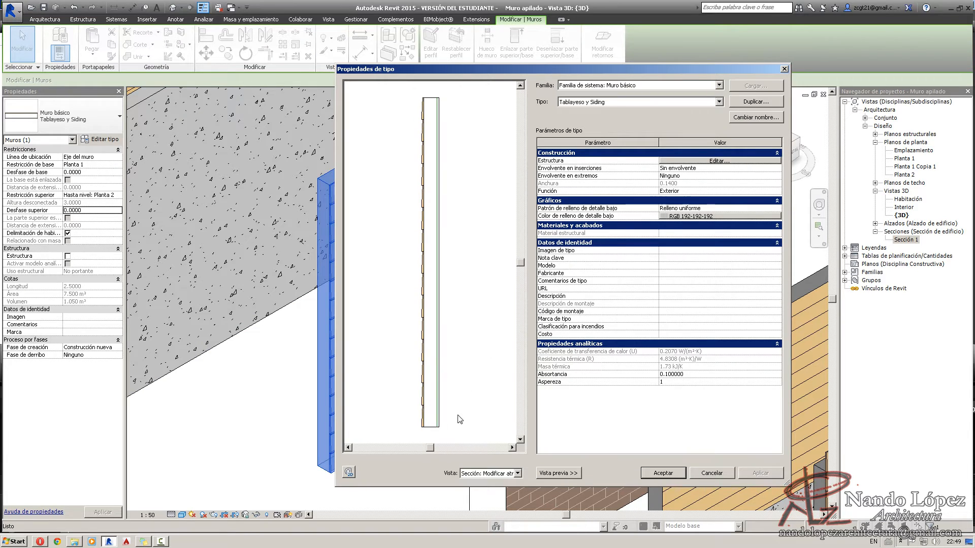
scroll(435, 404, "up", 4)
scroll(446, 270, "down", 5)
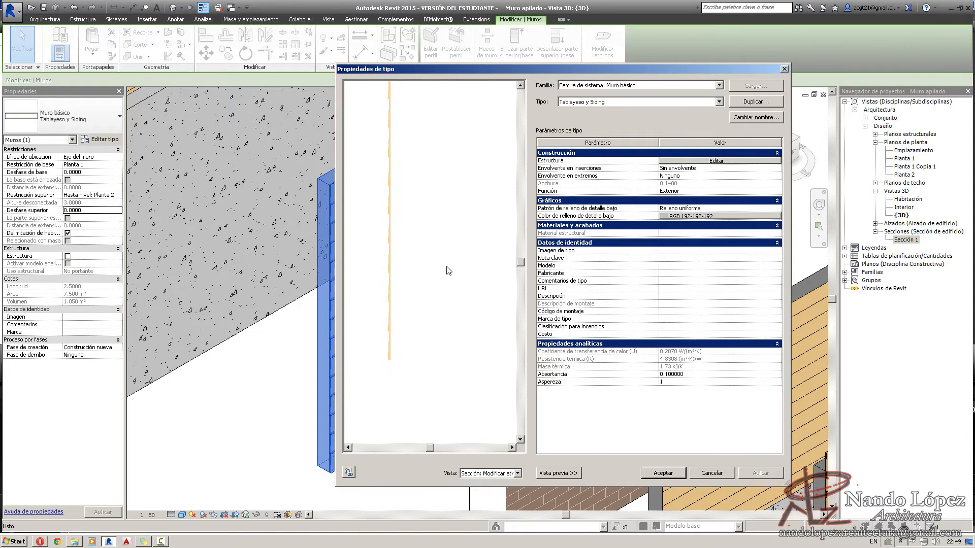
left_click(684, 161)
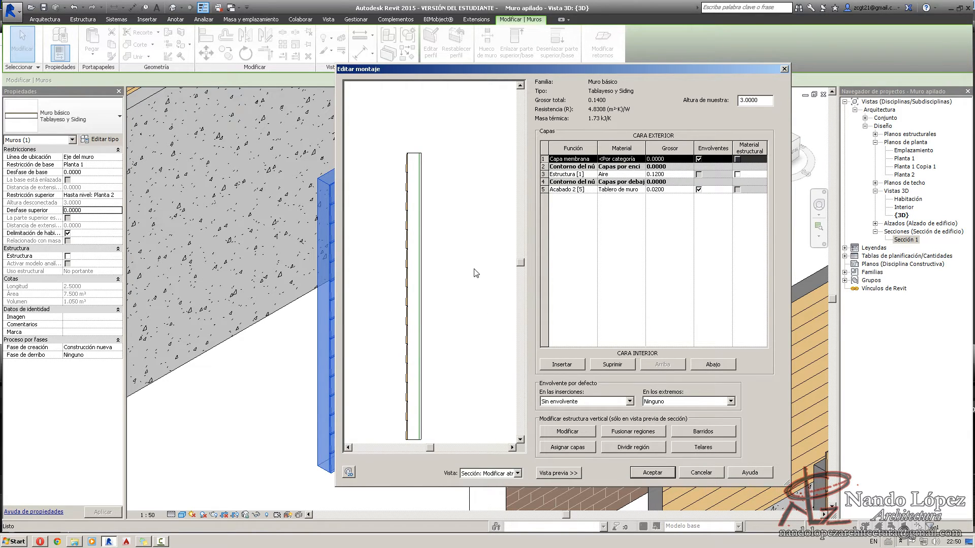
left_click(701, 475)
left_click(703, 473)
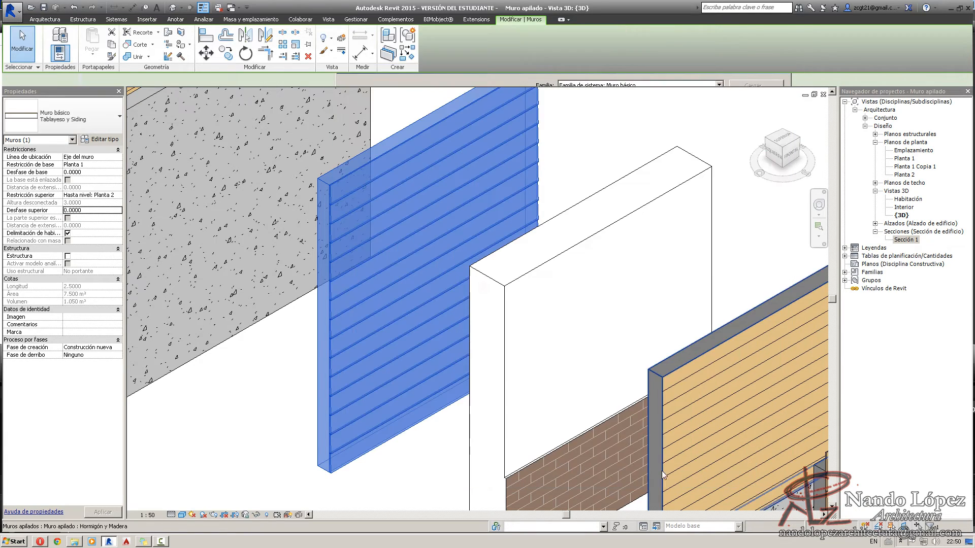
left_click(391, 457)
Inspect the segment structure of the stacked wall Estructura de madera + zócalo de hormigón, and leave without changes.
middle_click_drag(391, 403, 537, 382)
left_click(527, 395)
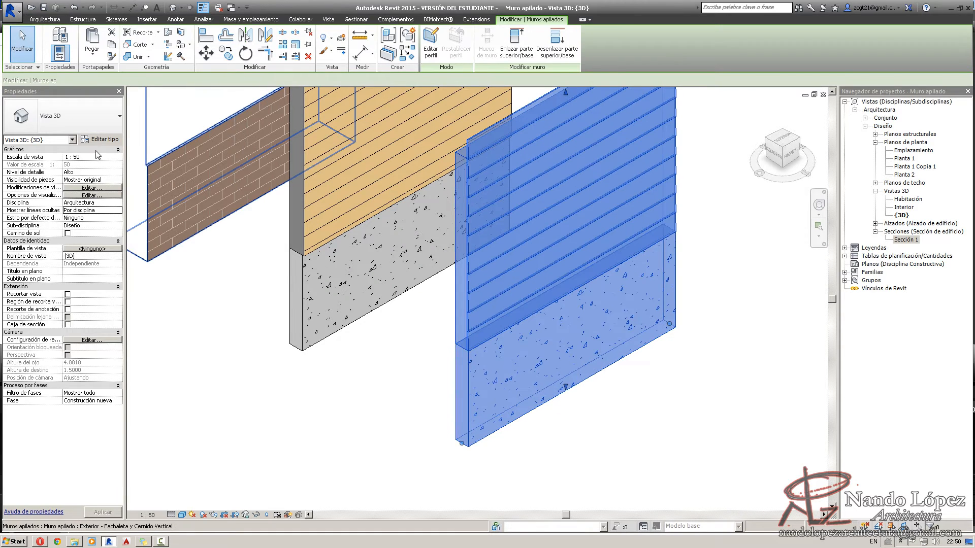
left_click(103, 141)
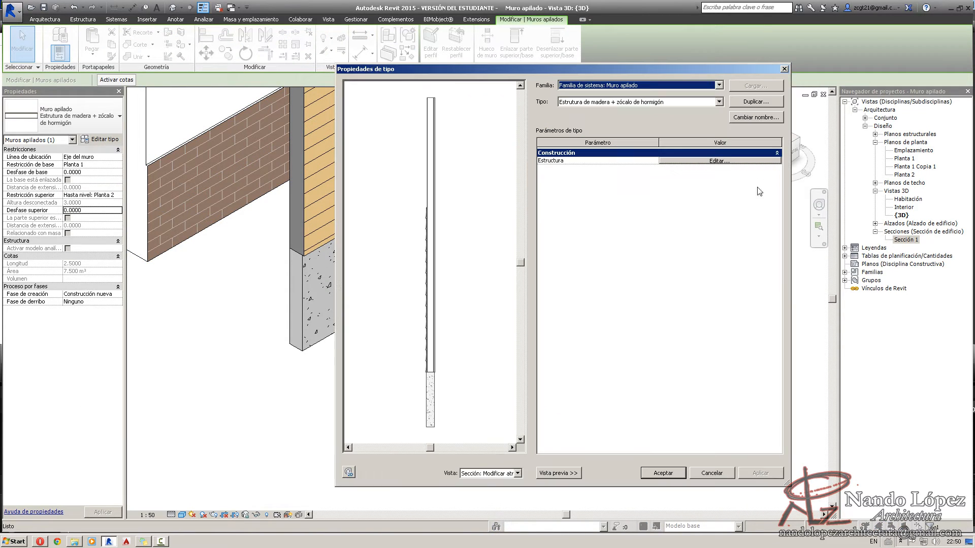
left_click(722, 160)
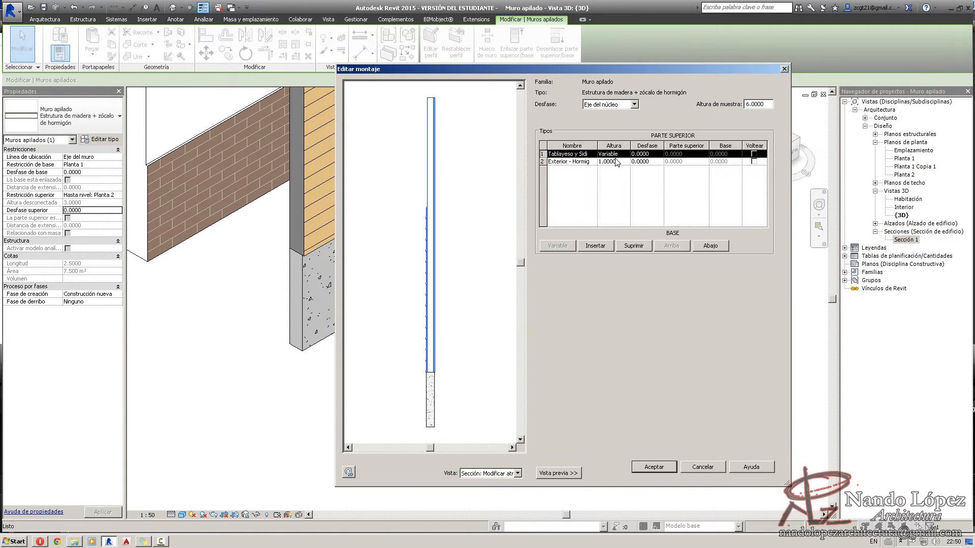
left_click(702, 467)
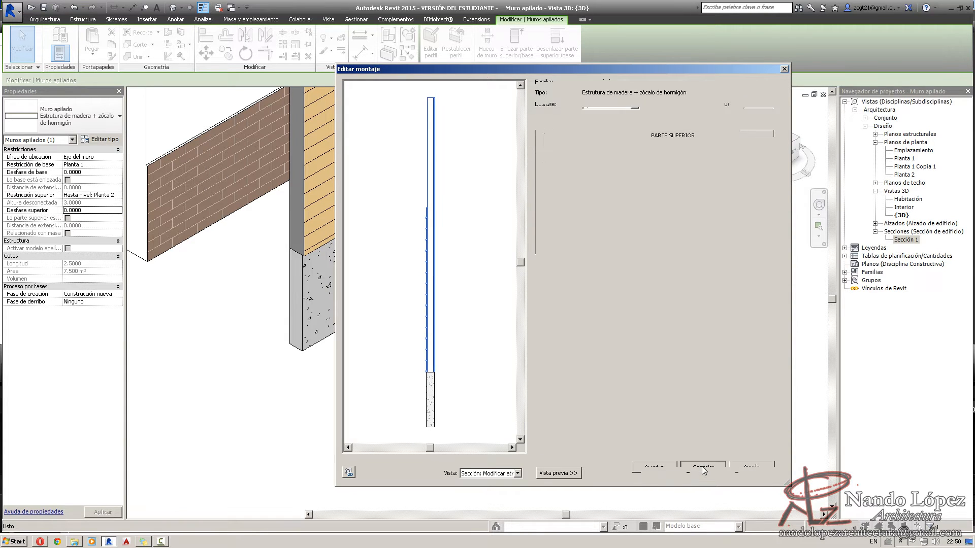
left_click(701, 471)
left_click(334, 415)
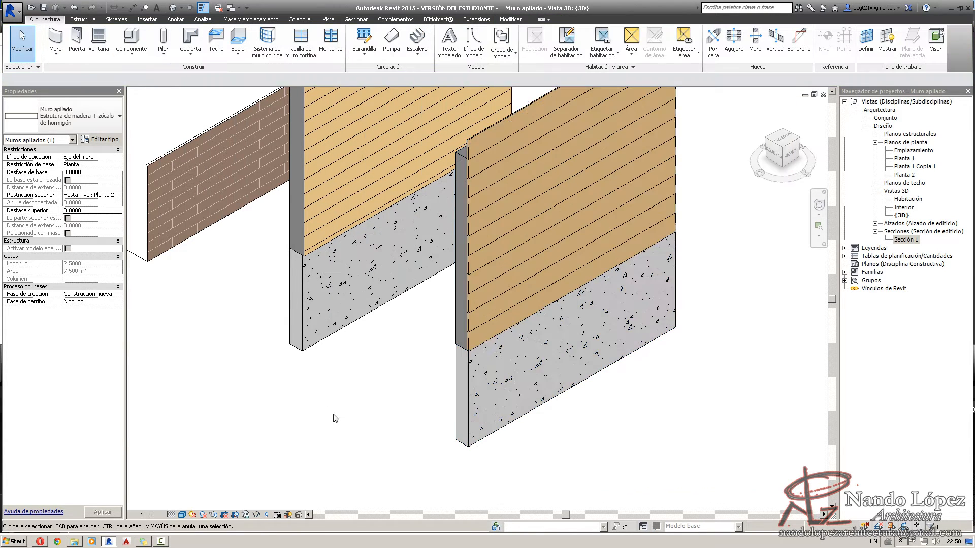
Compare the stacked wall with the basic siding wall in 3D, and check its siding against the levels in Sección 1.
scroll(356, 413, "down", 2)
middle_click_drag(362, 412, 535, 541)
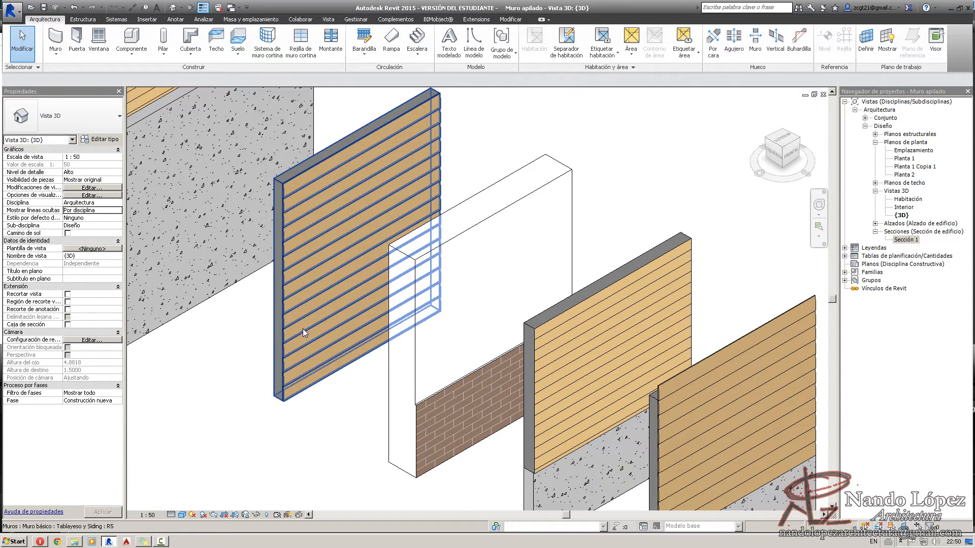
middle_click_drag(326, 375, 299, 328)
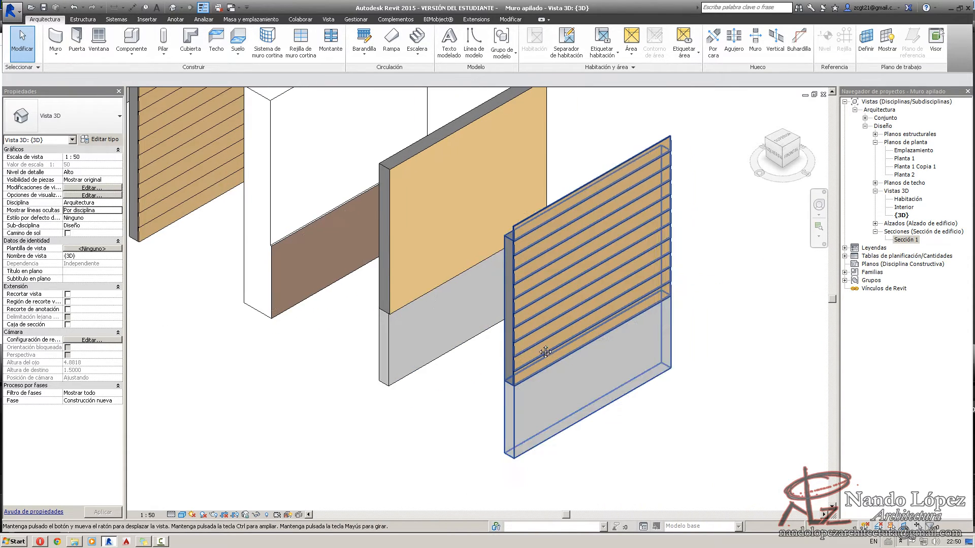
double_click(906, 240)
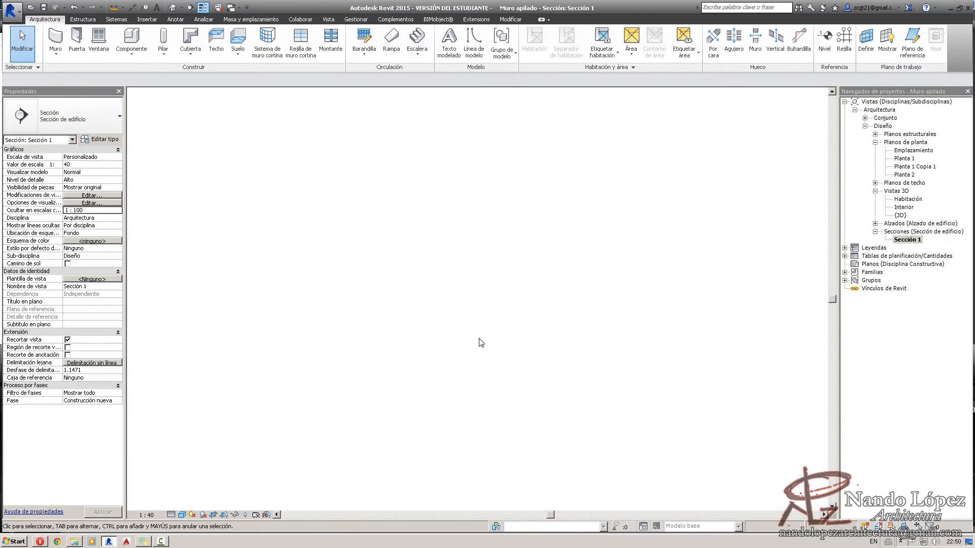
scroll(703, 306, "up", 3)
mouse_move(702, 307)
middle_mouse_down()
mouse_move(592, 266)
mouse_move(588, 296)
middle_mouse_up()
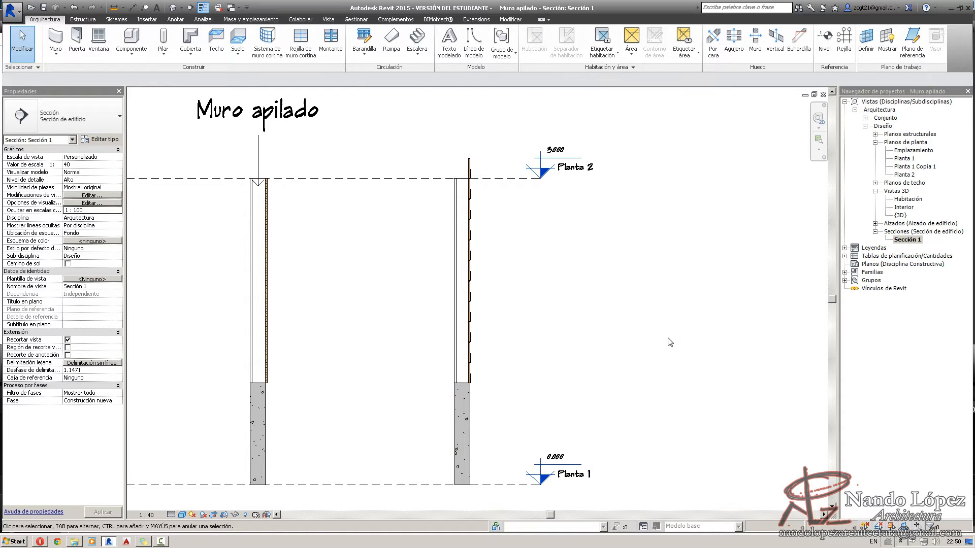
Return to the 3D view and check the basic Tablayeso y Siding wall by selecting it.
key("ctrl+Tab")
middle_click_drag(328, 385, 478, 507)
scroll(431, 429, "down", 1)
left_click(333, 347)
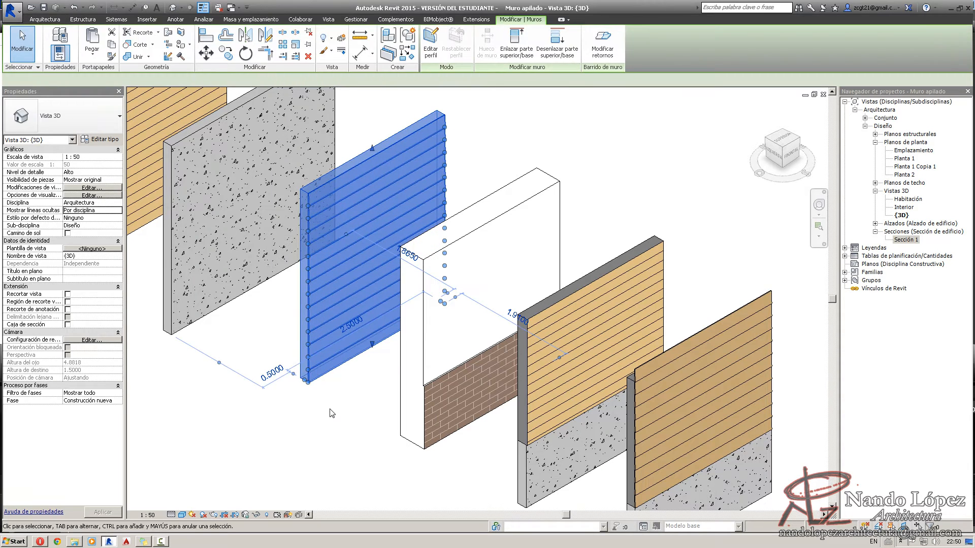
middle_click_drag(332, 422, 339, 442)
left_click(340, 443)
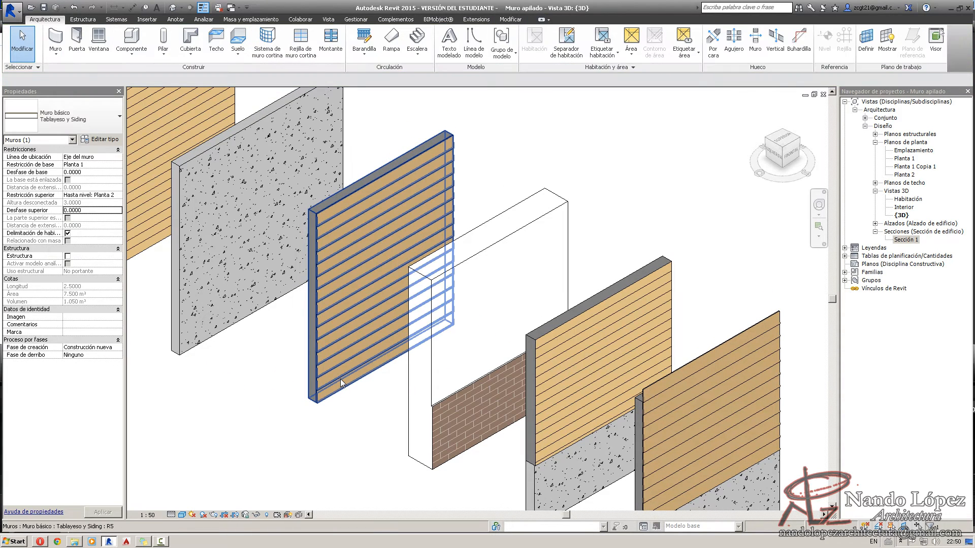
Edit the structure of the basic wall type Tablayeso y Siding and set its sample height to 2 m.
left_click(334, 332)
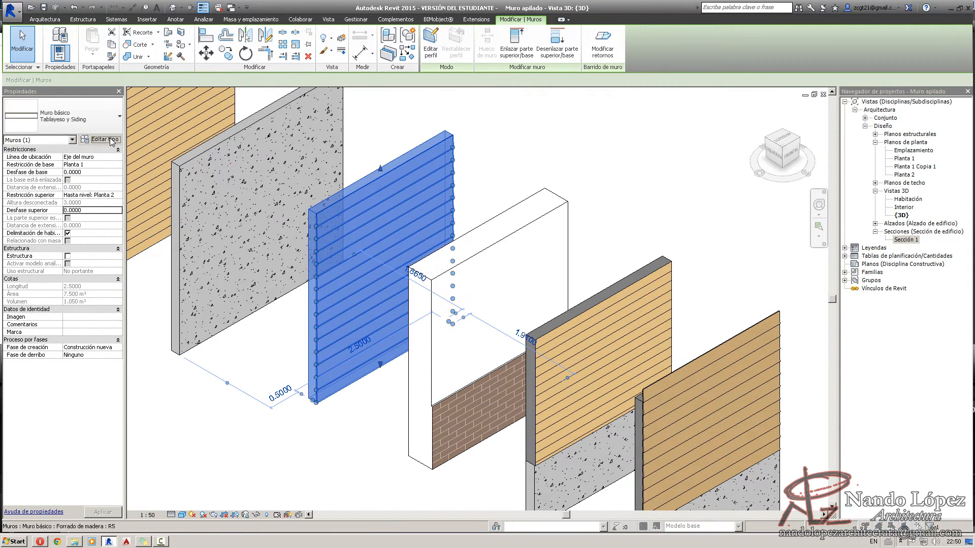
left_click(102, 139)
left_click(716, 161)
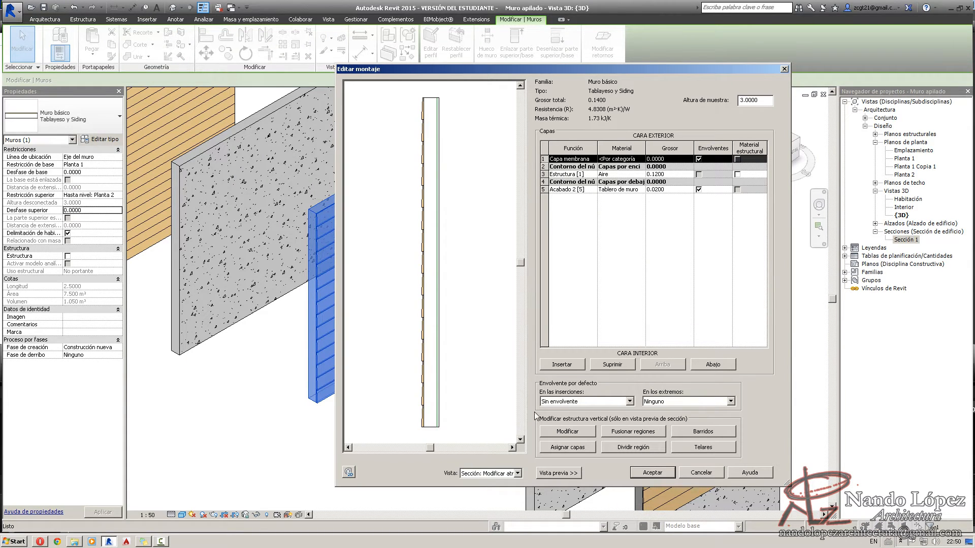
scroll(458, 416, "up", 3)
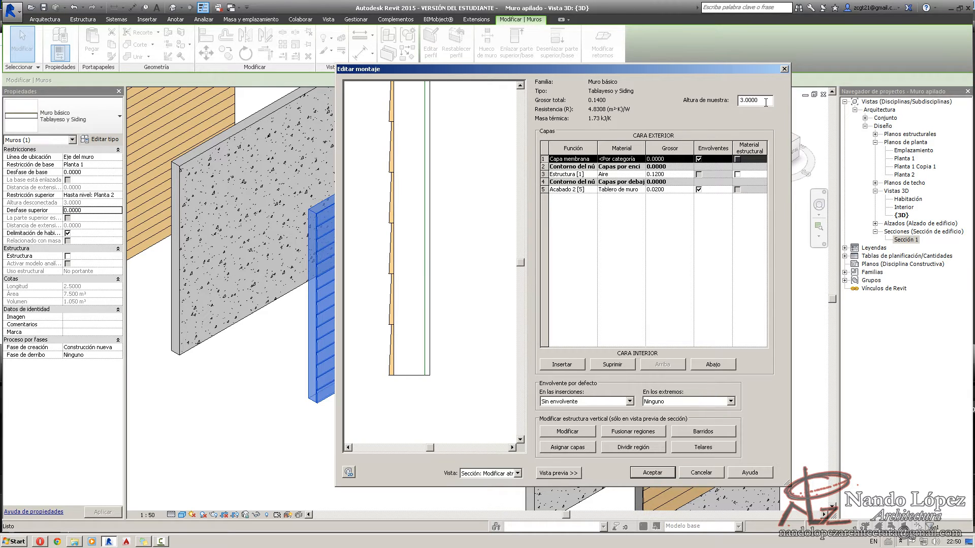
left_click_drag(765, 102, 723, 100)
type("2")
left_click(476, 248)
scroll(476, 305, "down", 4)
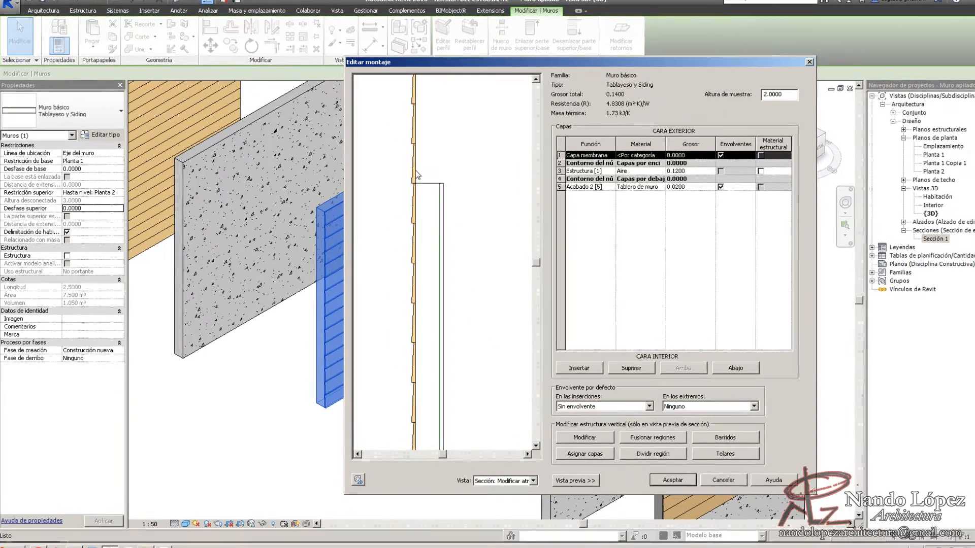
middle_click_drag(416, 193, 398, 316)
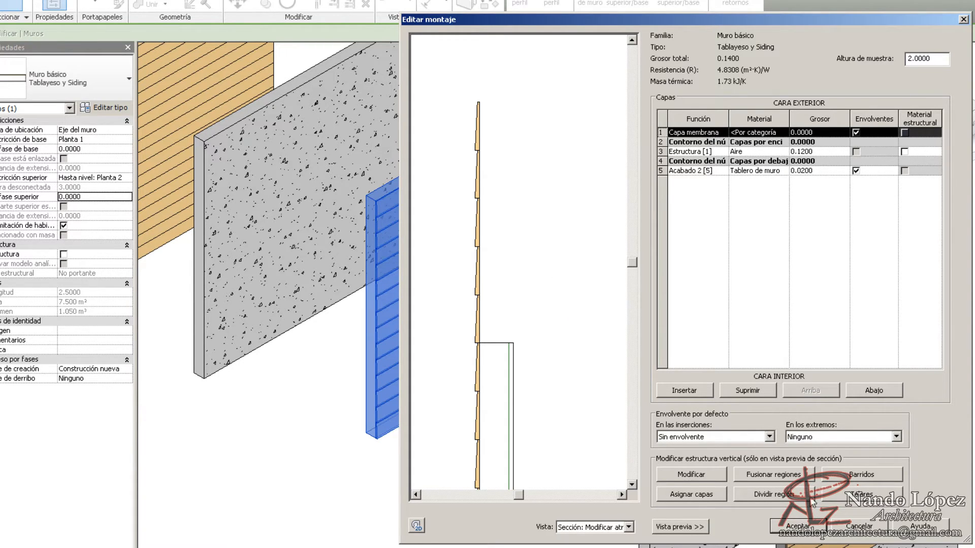
Delete the five Siding wall sweeps at distances 2.8000 to 2.0000 from the base, and accept the changes to the wall type.
left_click(855, 477)
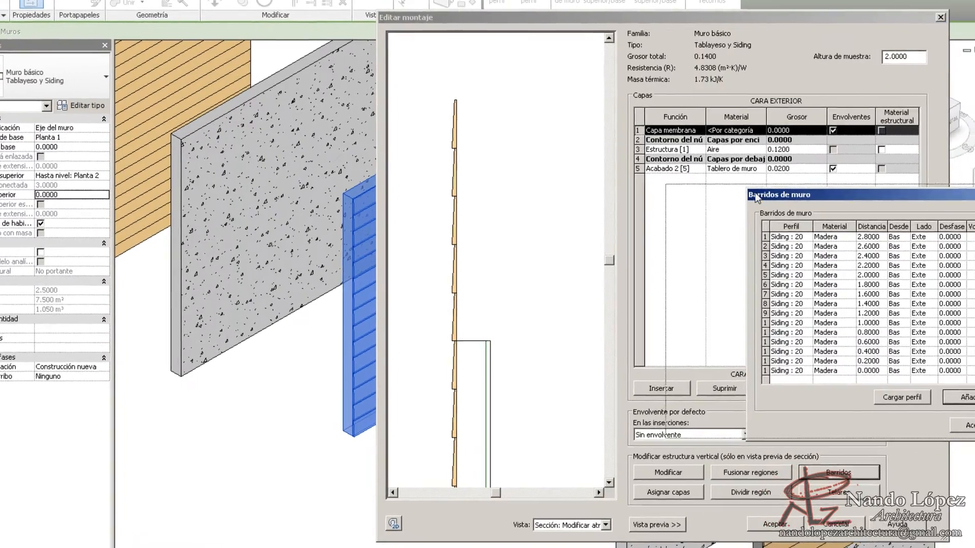
left_click_drag(757, 198, 589, 184)
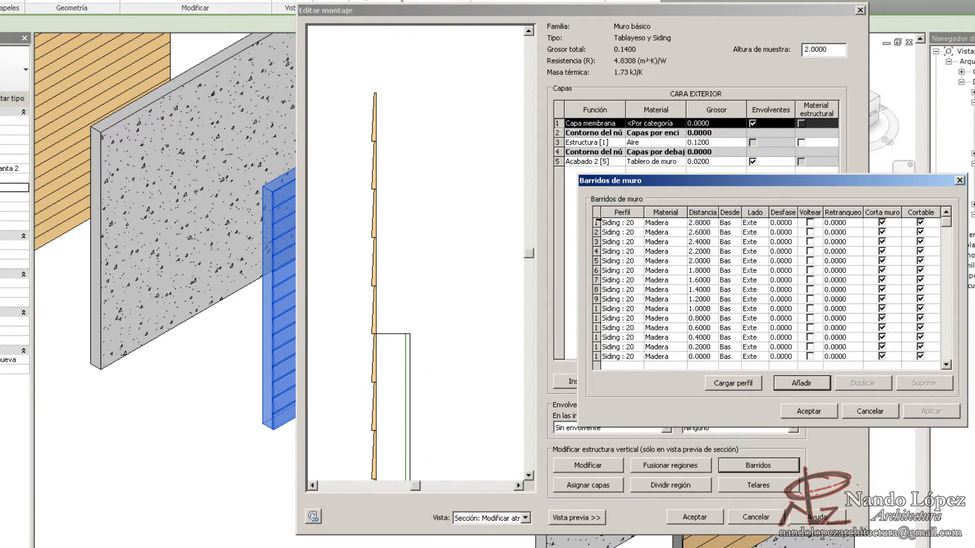
left_click(598, 223)
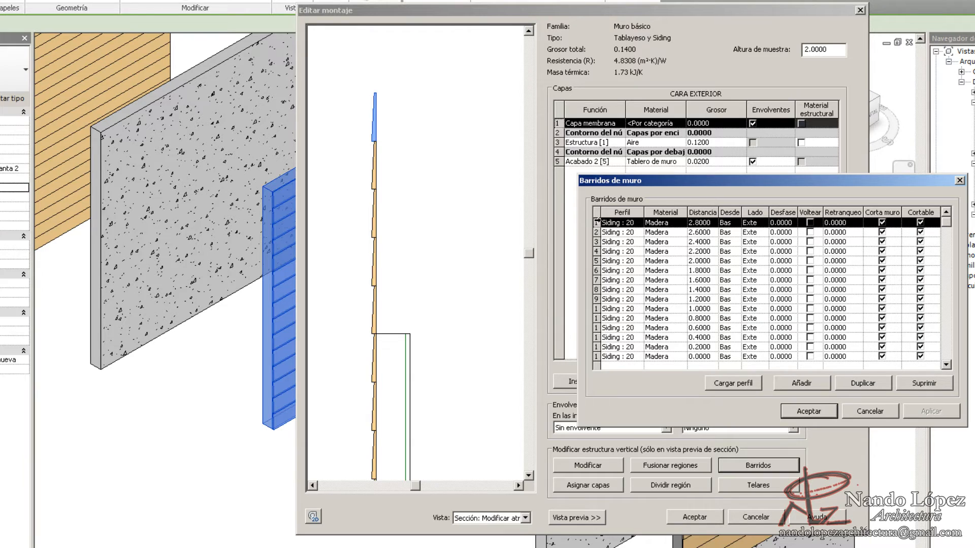
left_click(919, 383)
left_click(919, 382)
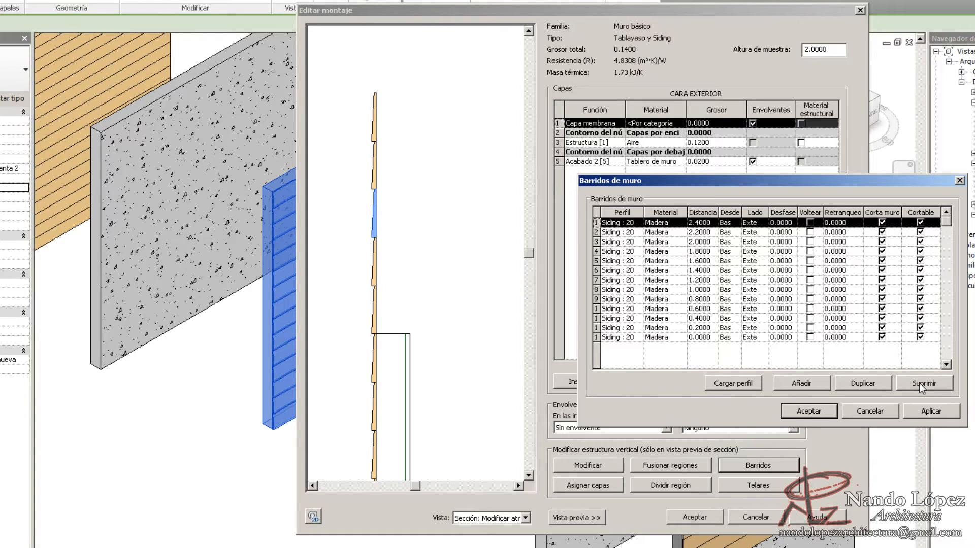
left_click(919, 383)
left_click(919, 382)
left_click(919, 383)
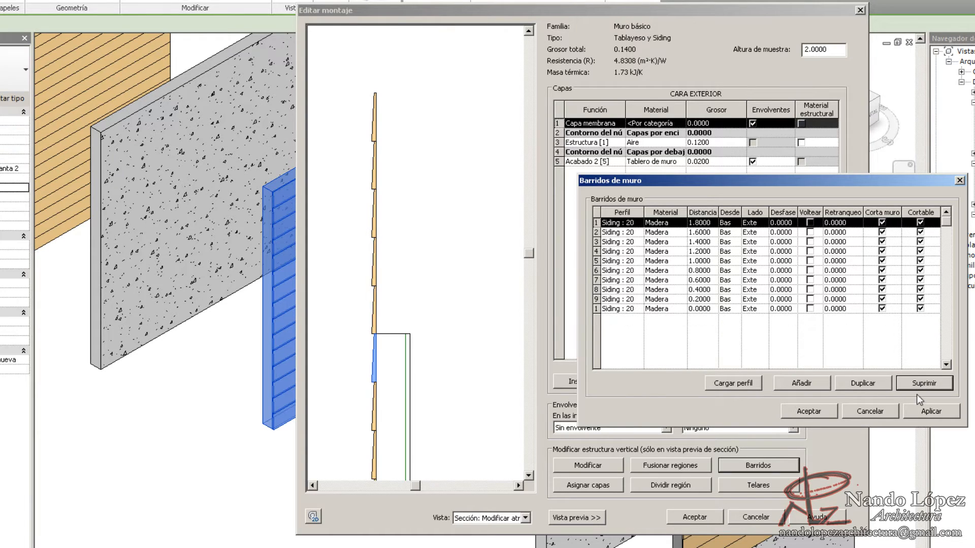
left_click(928, 415)
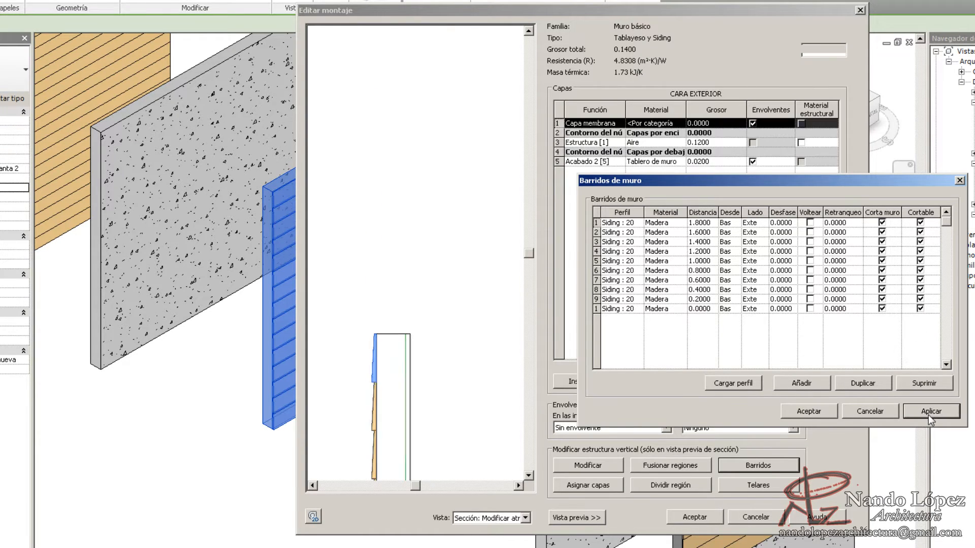
left_click(811, 411)
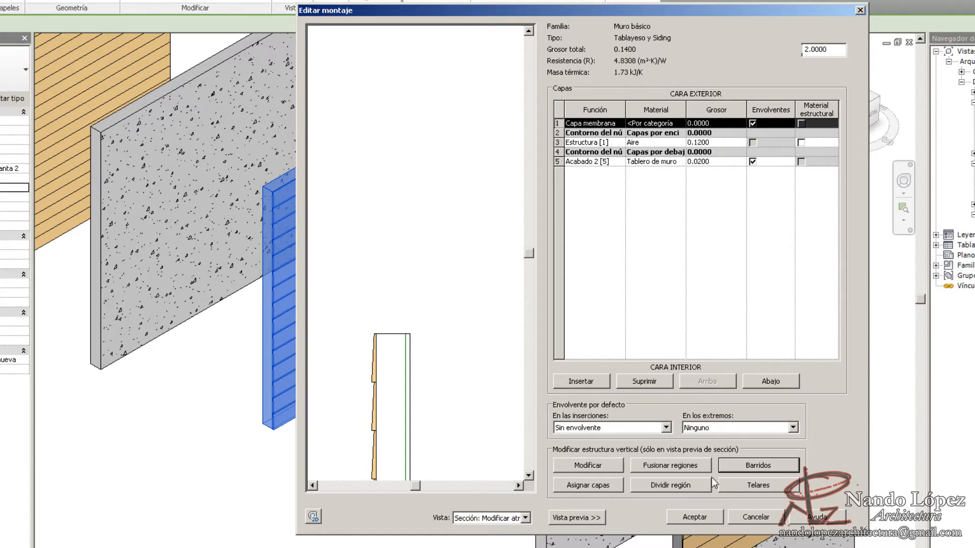
left_click(693, 517)
left_click(821, 522)
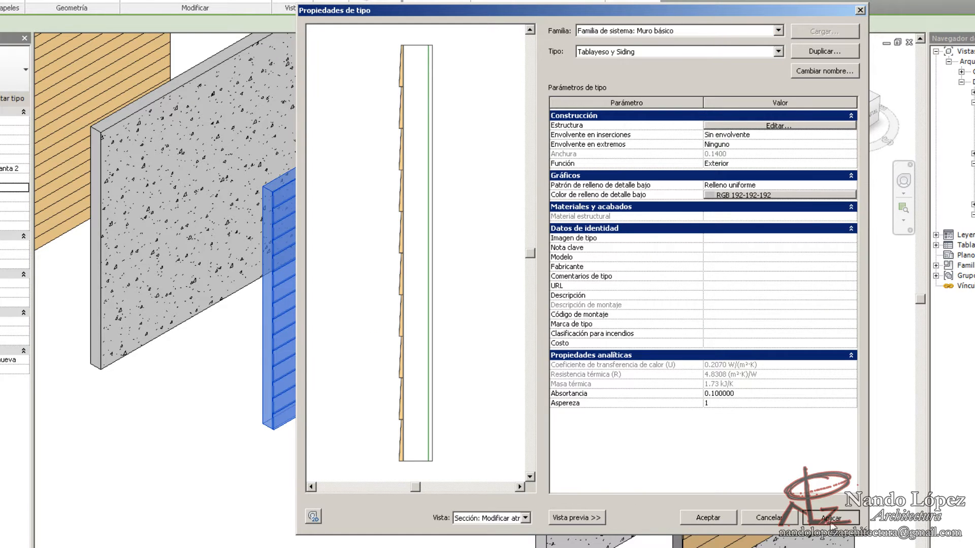
left_click(714, 518)
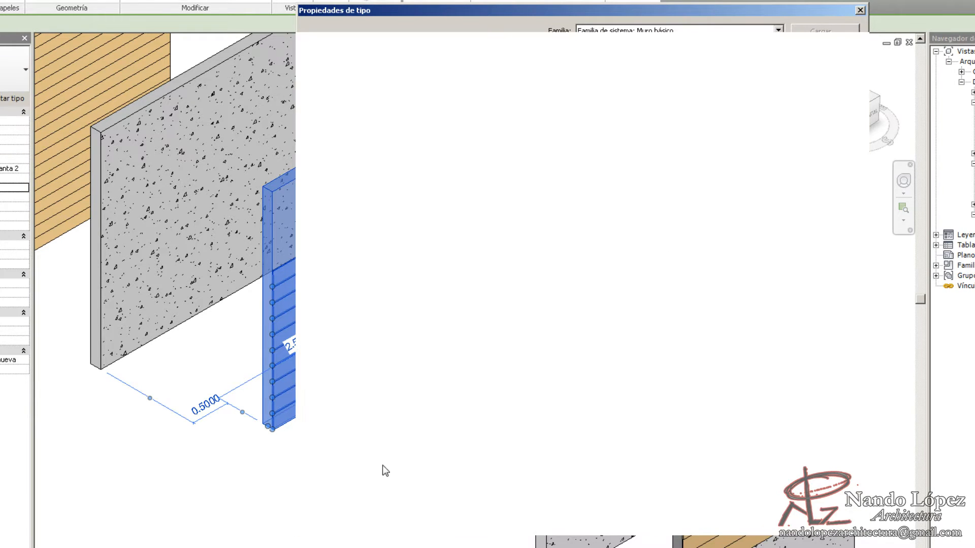
Examine the siding at the top edge and above the concrete base of the stacked wall in 3D.
left_click(336, 502)
middle_click_drag(339, 503, 132, 257)
scroll(675, 168, "up", 3)
scroll(285, 227, "up", 2)
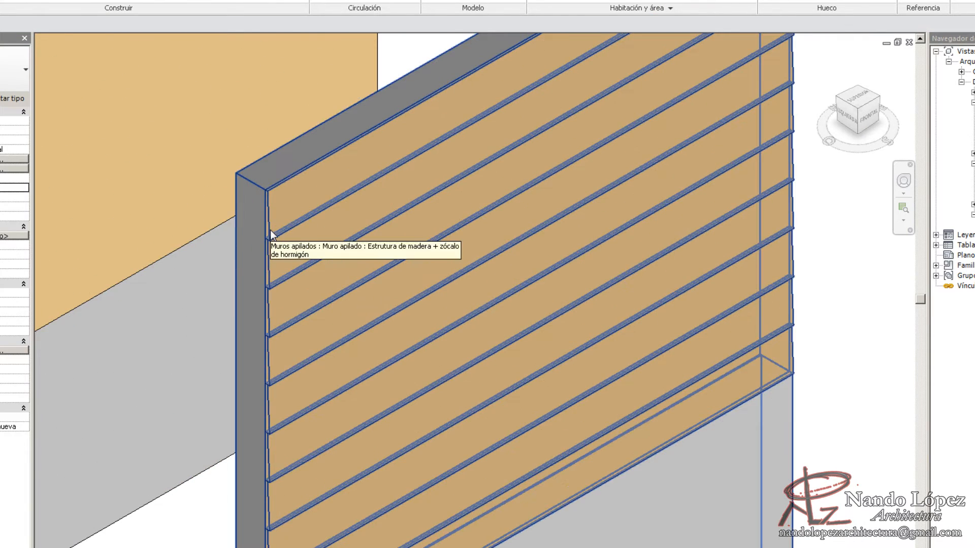
mouse_move(327, 343)
middle_mouse_down()
mouse_move(496, 212)
mouse_move(465, 306)
mouse_move(446, 314)
middle_mouse_up()
scroll(449, 298, "down", 1)
left_click(817, 381)
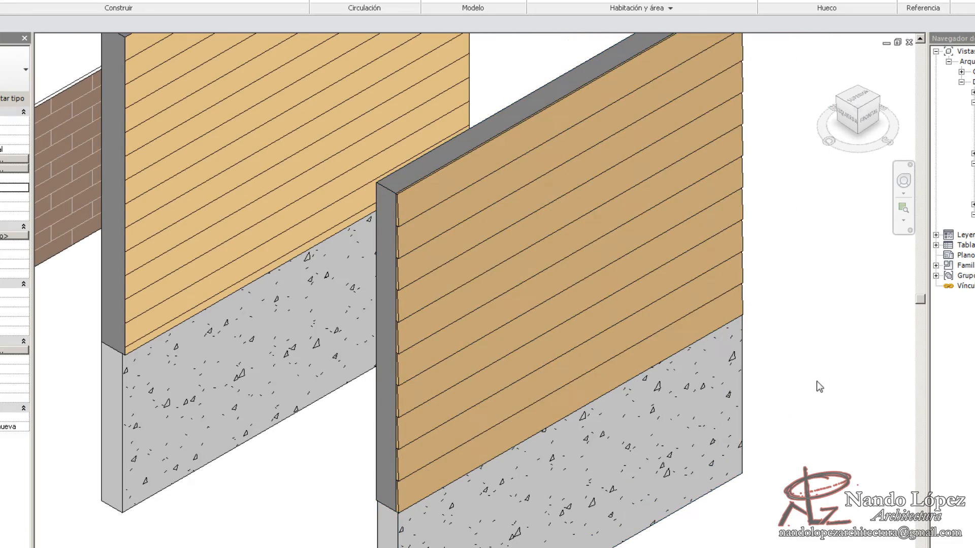
middle_click_drag(815, 367, 802, 382)
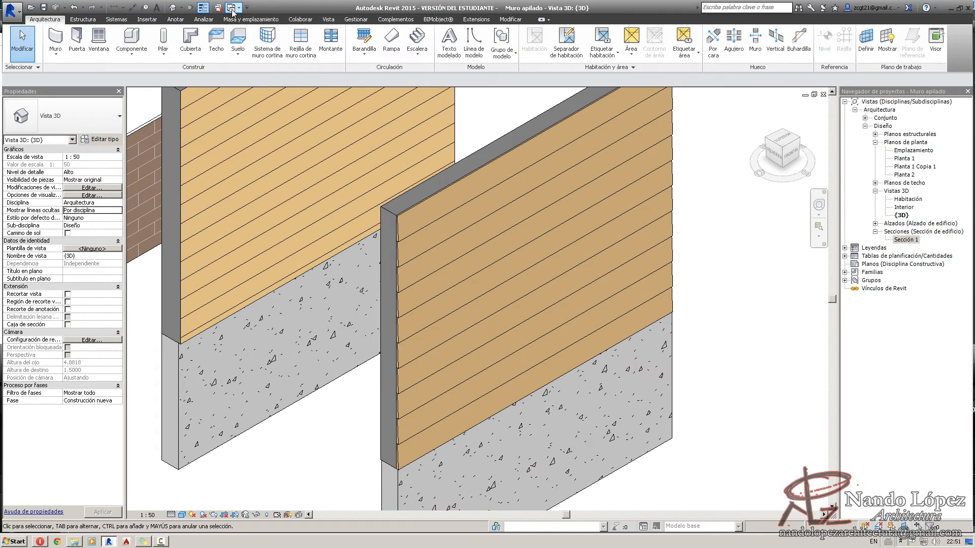
Inspect the origin reference planes and the profile usage in the Siding.rfa profile family, and return to the 3D view.
left_click(233, 8)
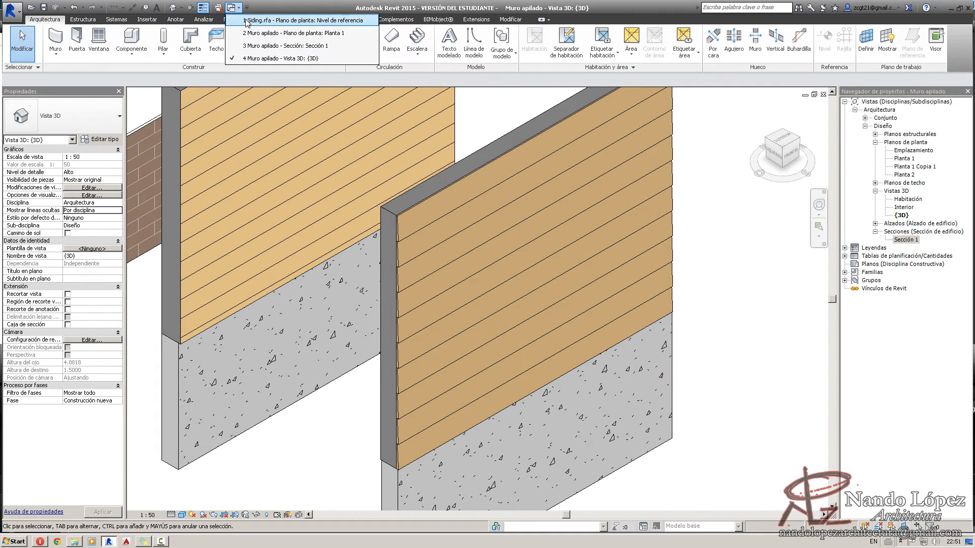
left_click(247, 22)
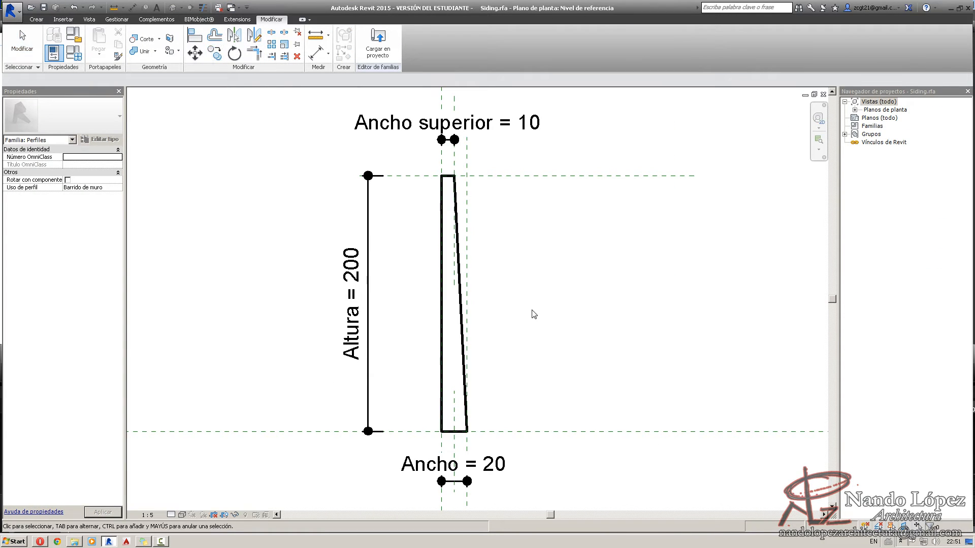
left_click(442, 156)
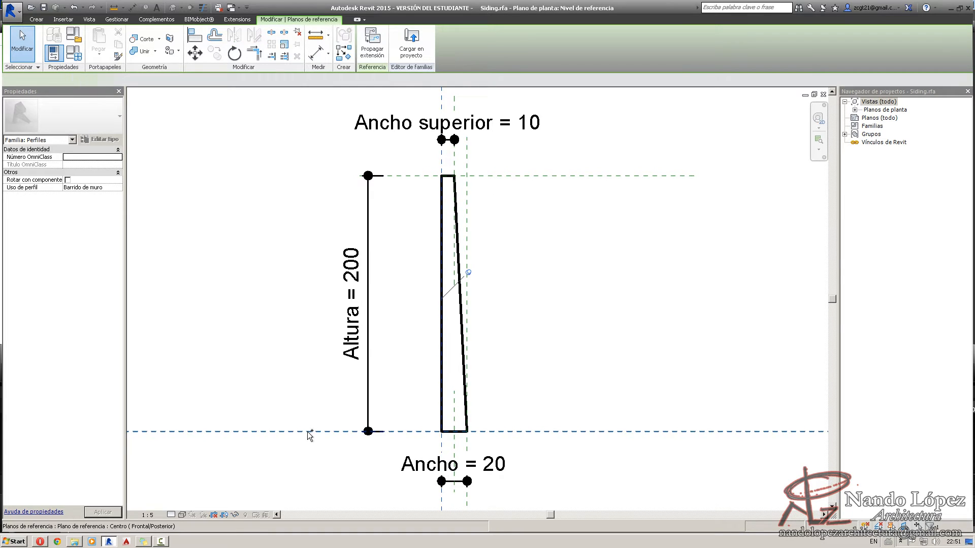
left_click(442, 432, "ctrl")
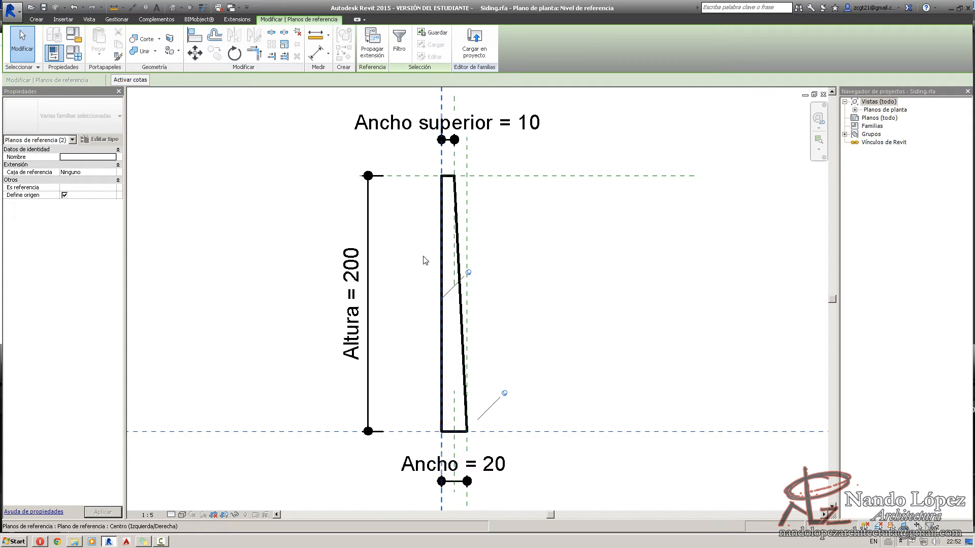
key("Escape")
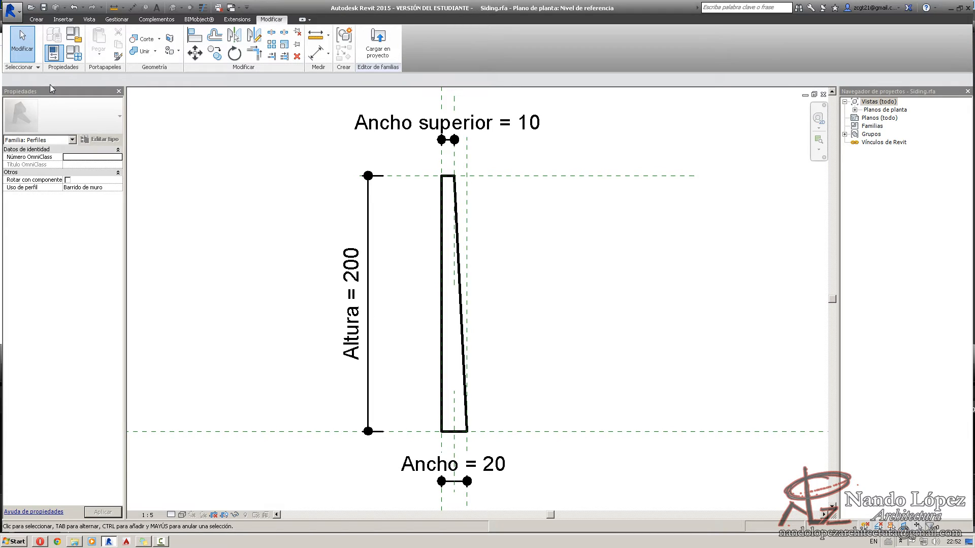
left_click(115, 188)
key("ctrl+Tab")
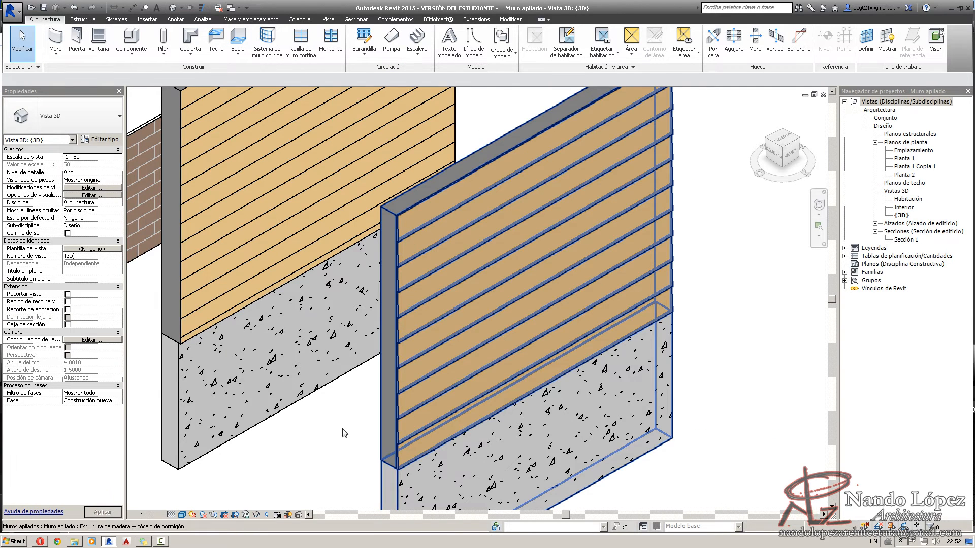
Reopen the structure of the basic wall Tablayeso y Siding and view the top of its section preview.
middle_click_drag(356, 440, 555, 481)
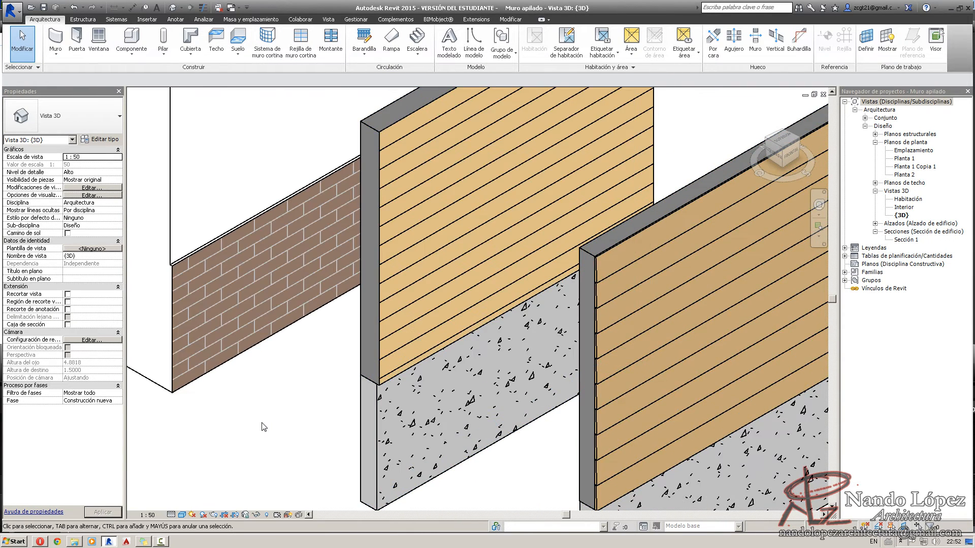
scroll(261, 423, "down", 2)
middle_click_drag(292, 432, 433, 447)
middle_click_drag(198, 323, 229, 397)
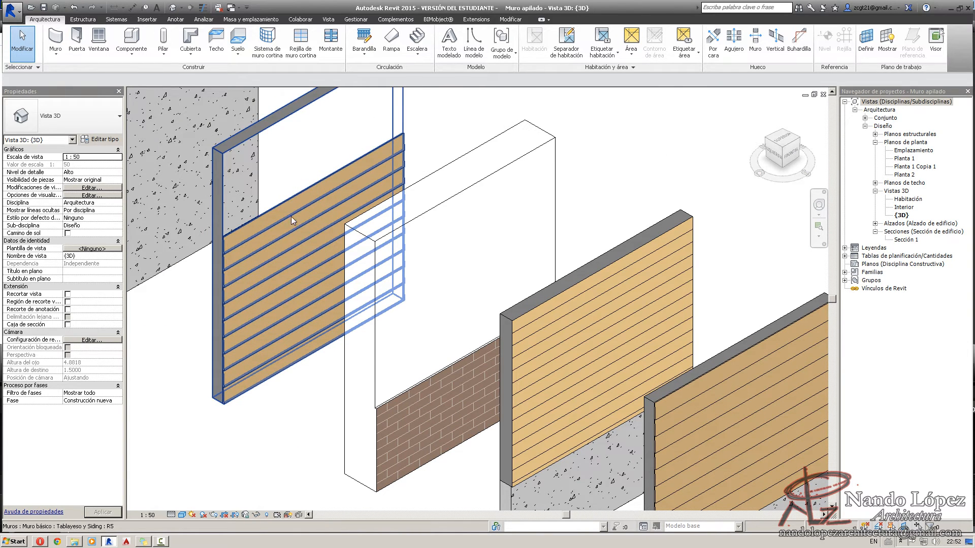
left_click(297, 239)
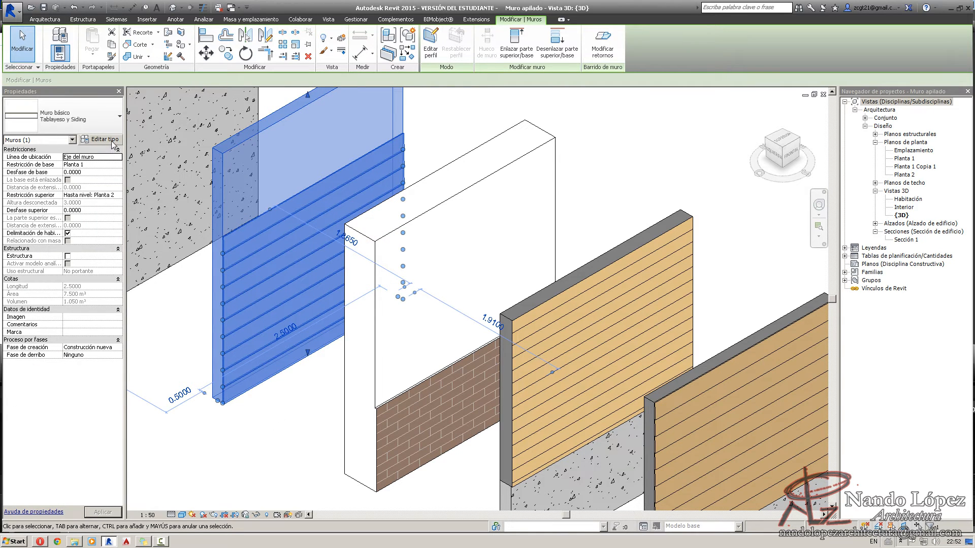
left_click(105, 139)
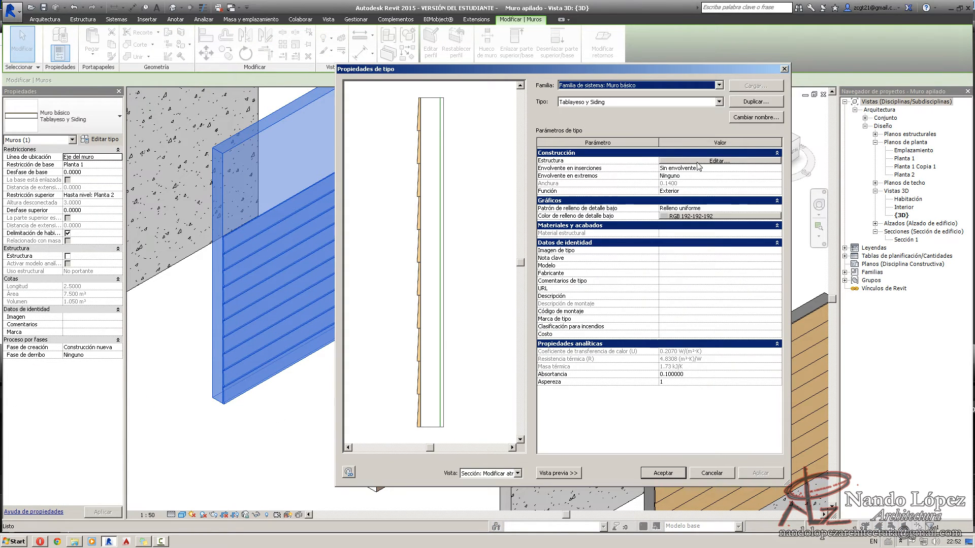
left_click(697, 161)
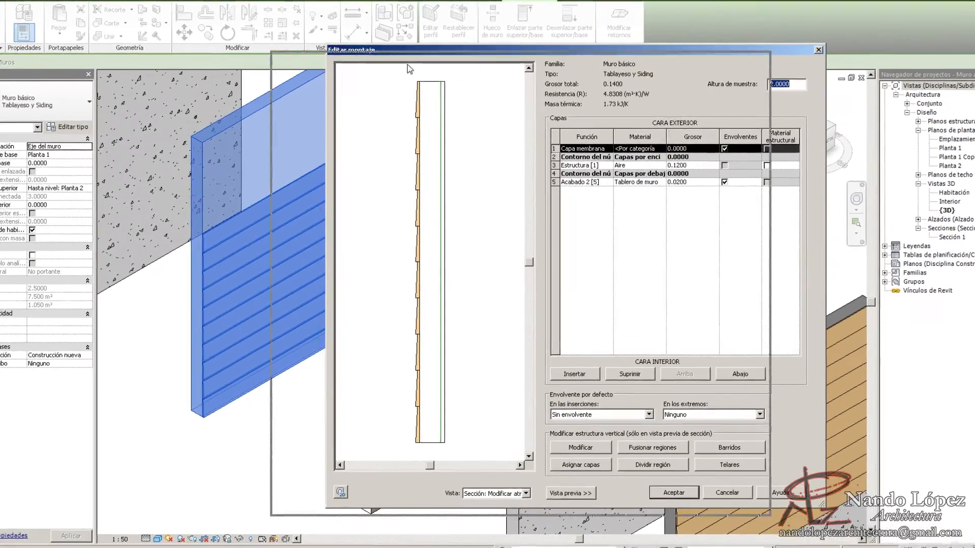
left_click_drag(407, 64, 366, 58)
left_click(408, 218)
scroll(382, 261, "up", 1)
middle_click_drag(382, 260, 368, 404)
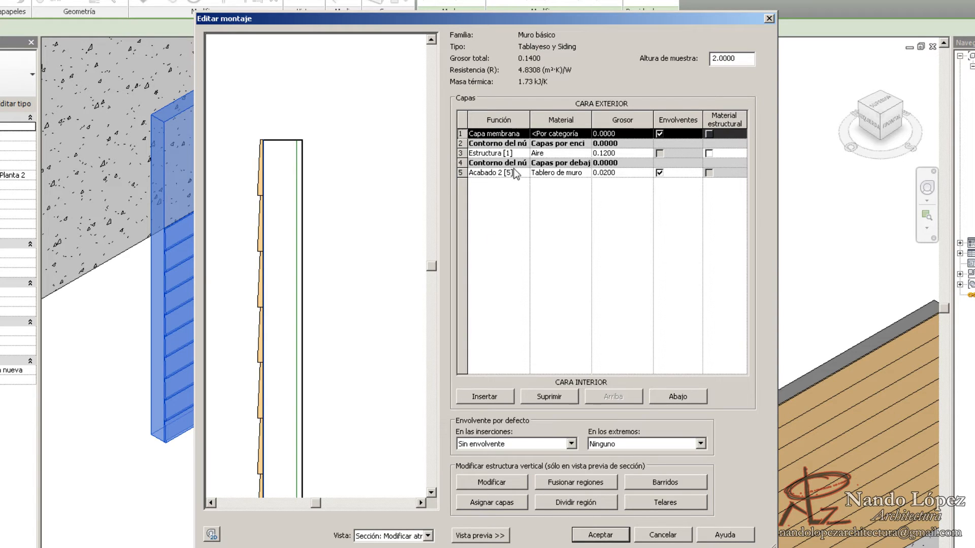
Examine the structure, membrane and finish layers with full material names and the siding boards' overlap in the section preview, and close the assembly editor.
left_click(461, 153)
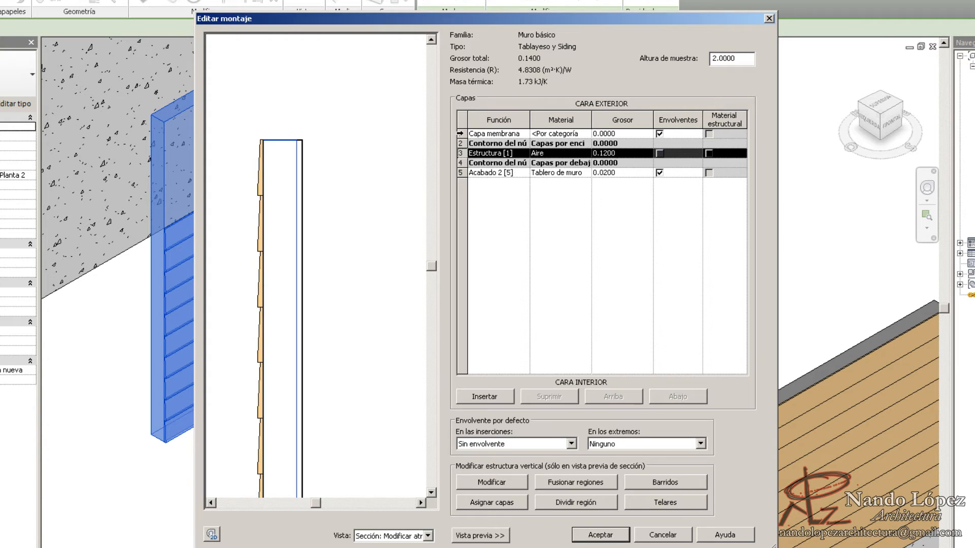
left_click(461, 133)
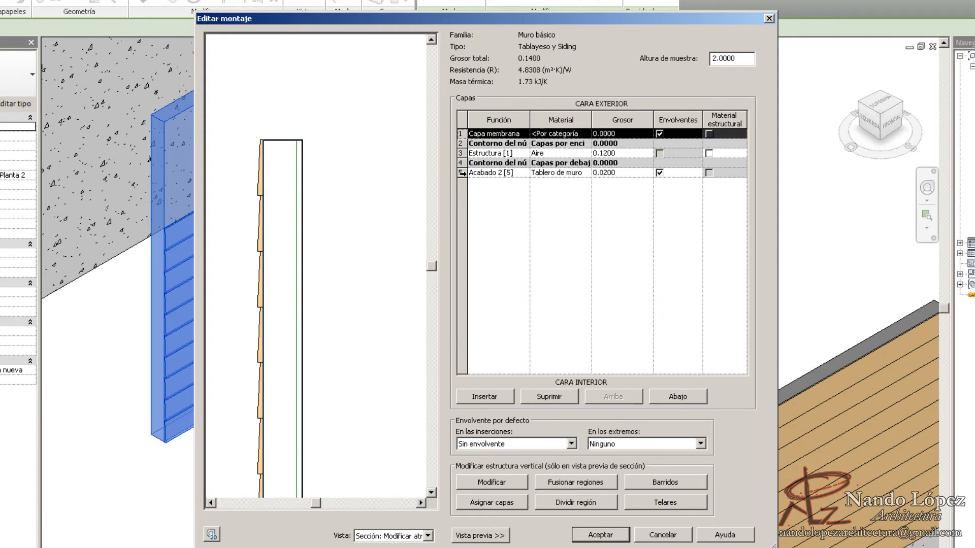
left_click(461, 172)
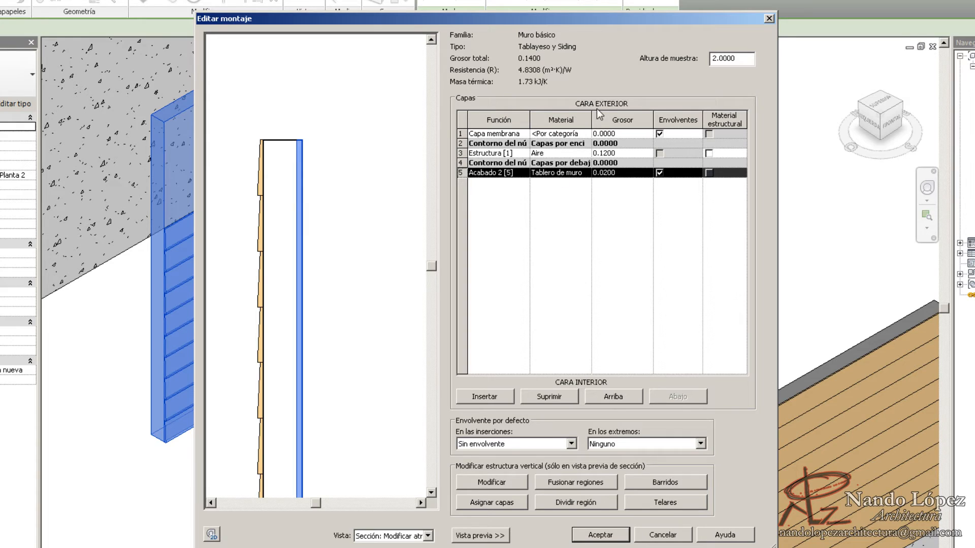
left_click_drag(592, 117, 646, 117)
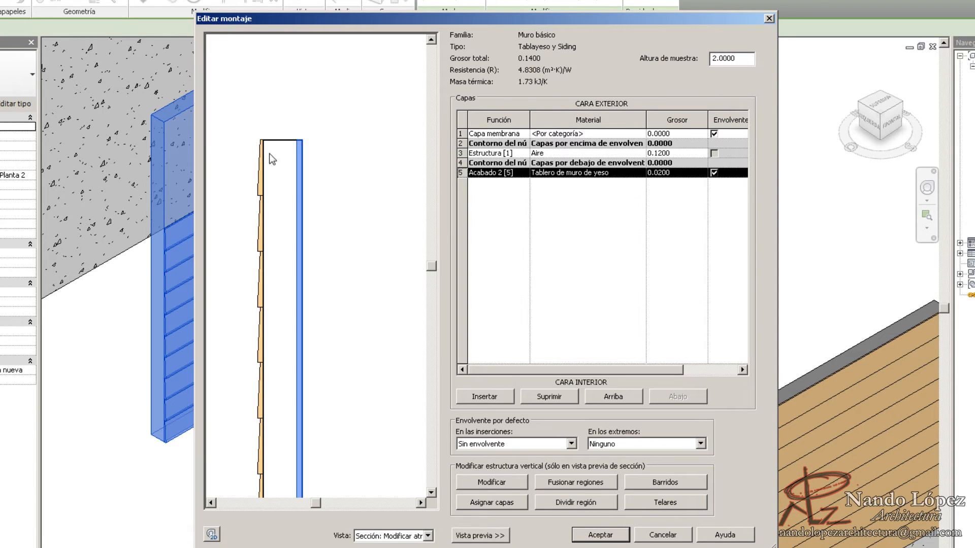
scroll(325, 203, "up", 5)
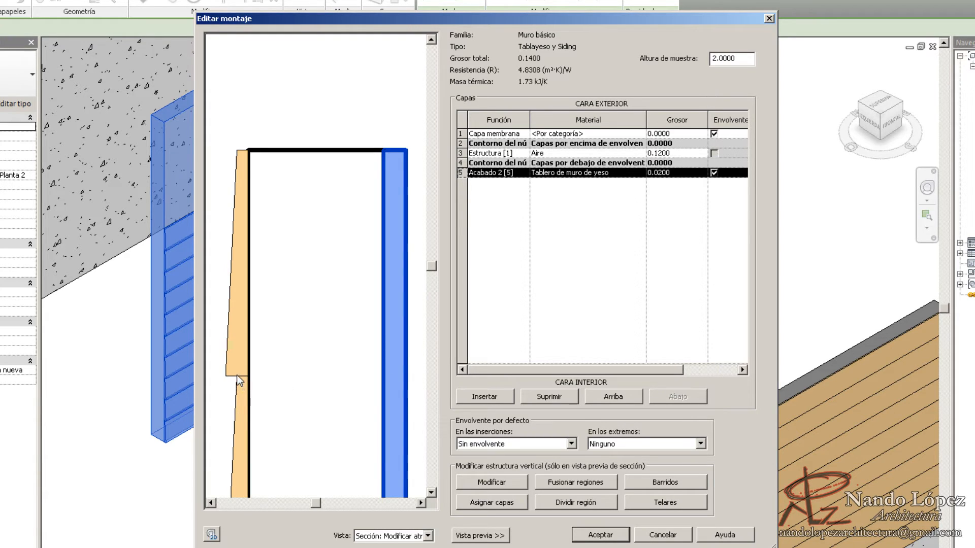
left_click(601, 535)
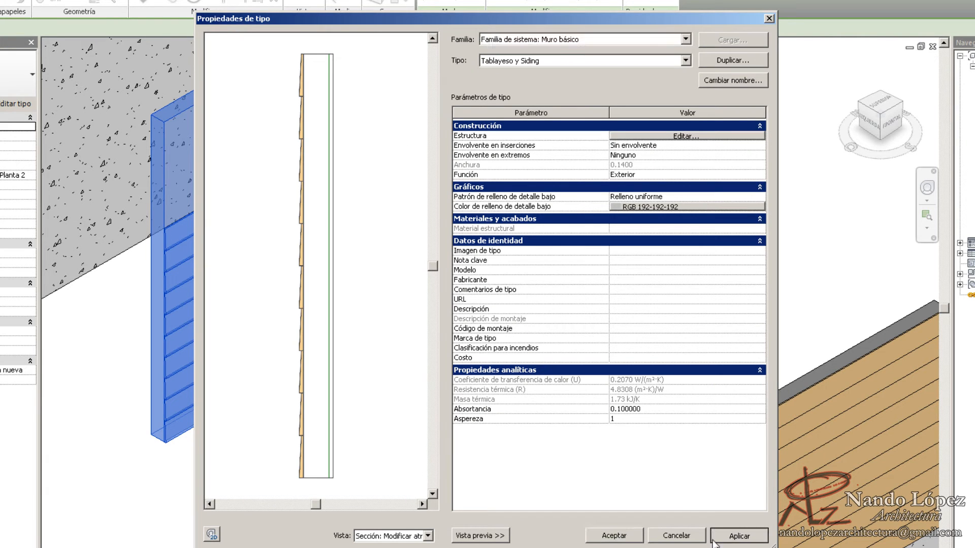
Accept the basic wall's type properties and open the structure of the stacked wall Estructura de madera + zócalo de hormigón.
left_click(614, 535)
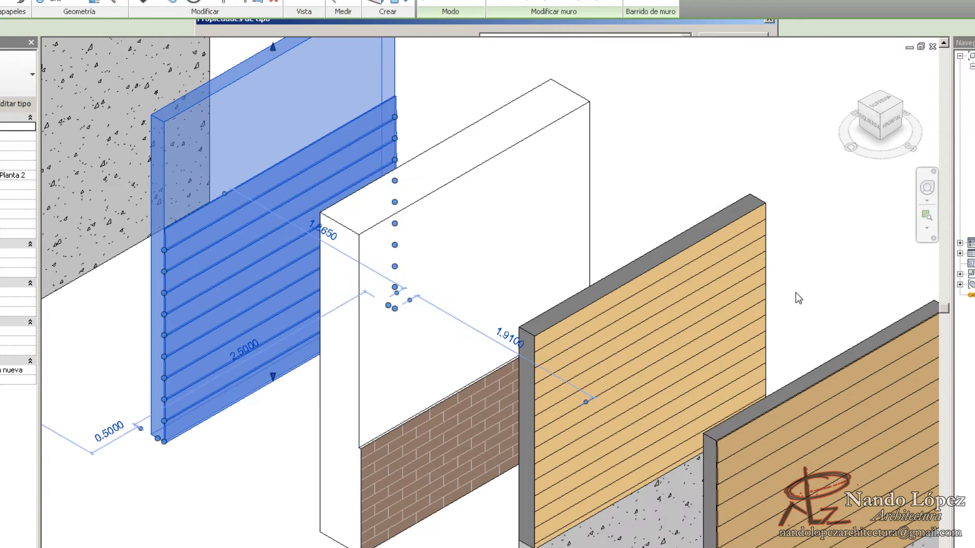
left_click(795, 293)
middle_click_drag(798, 320, 620, 150)
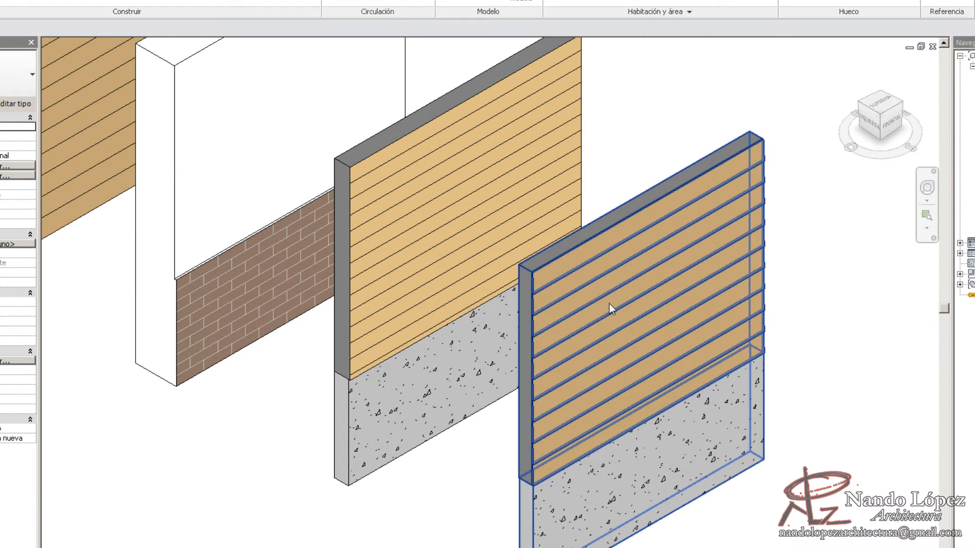
middle_click_drag(609, 304, 626, 199)
left_click(641, 321)
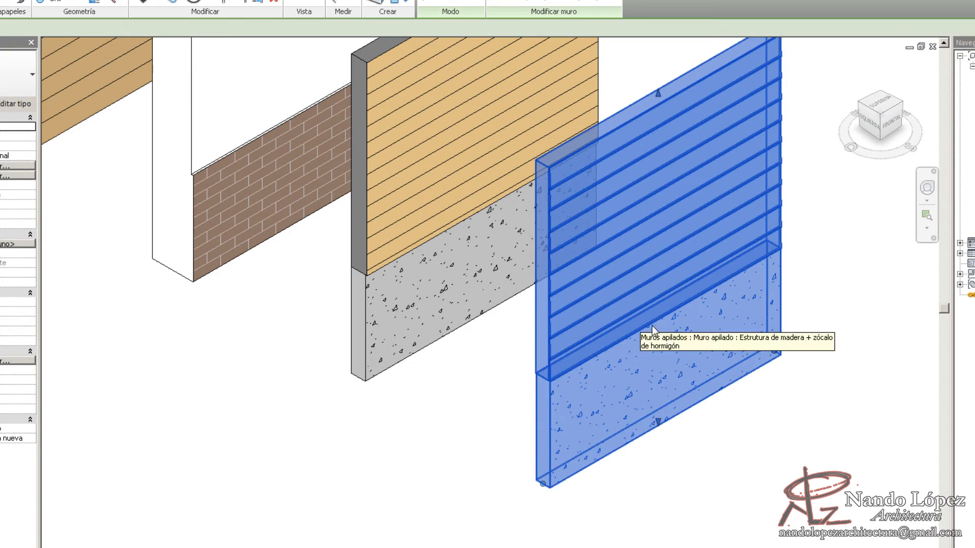
left_click(26, 105)
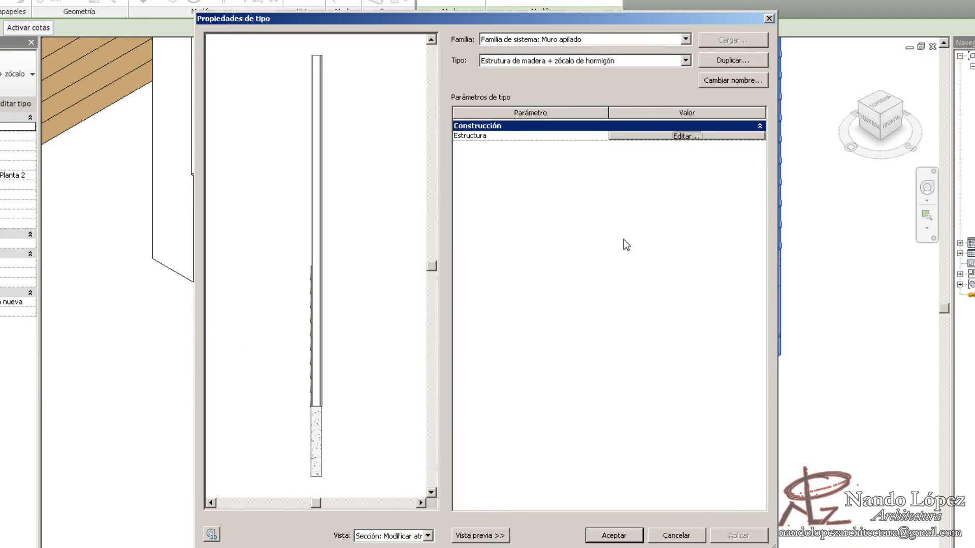
left_click(686, 136)
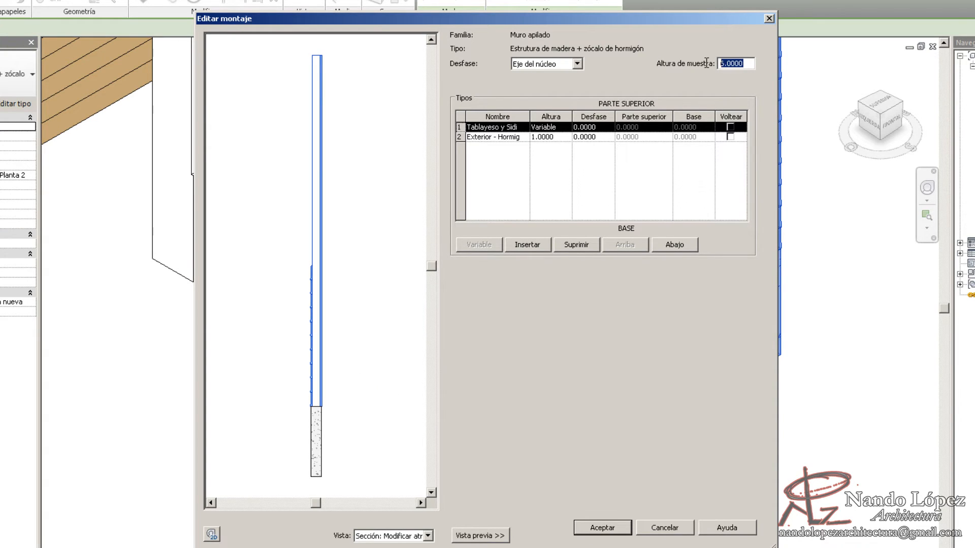
Set the stacked wall's sample height to 3.0000 and view the wall top and the siding-to-concrete joint in the section preview.
left_click(379, 263)
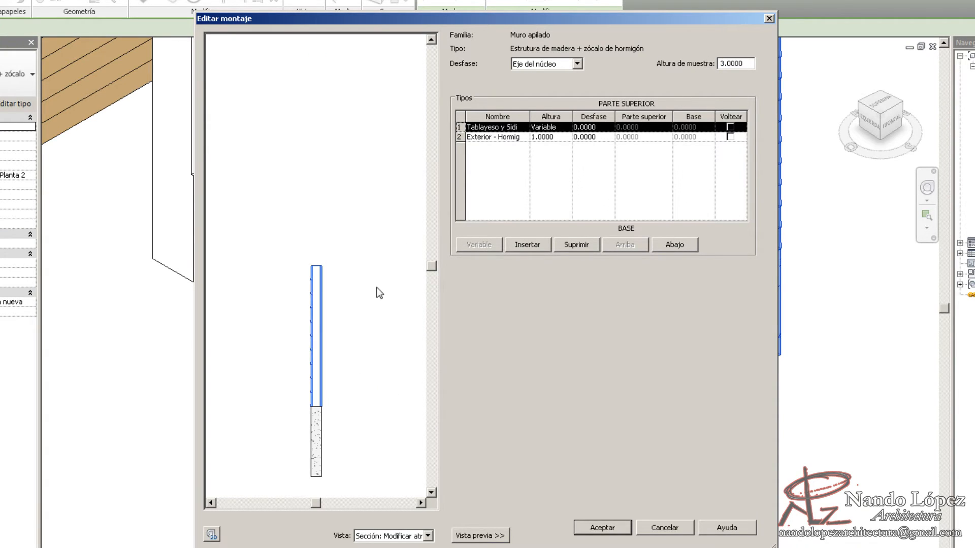
scroll(311, 287, "up", 3)
scroll(327, 223, "down", 2)
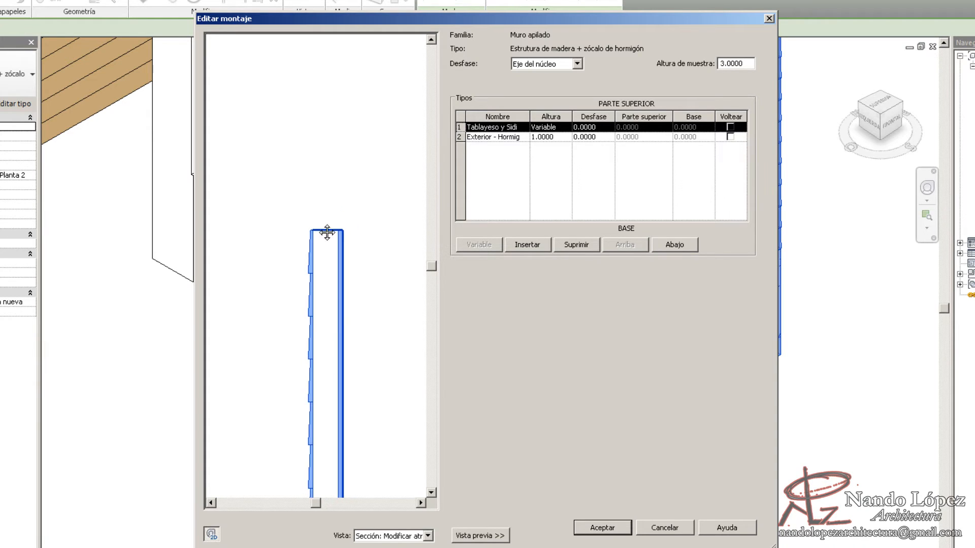
scroll(333, 322, "up", 4)
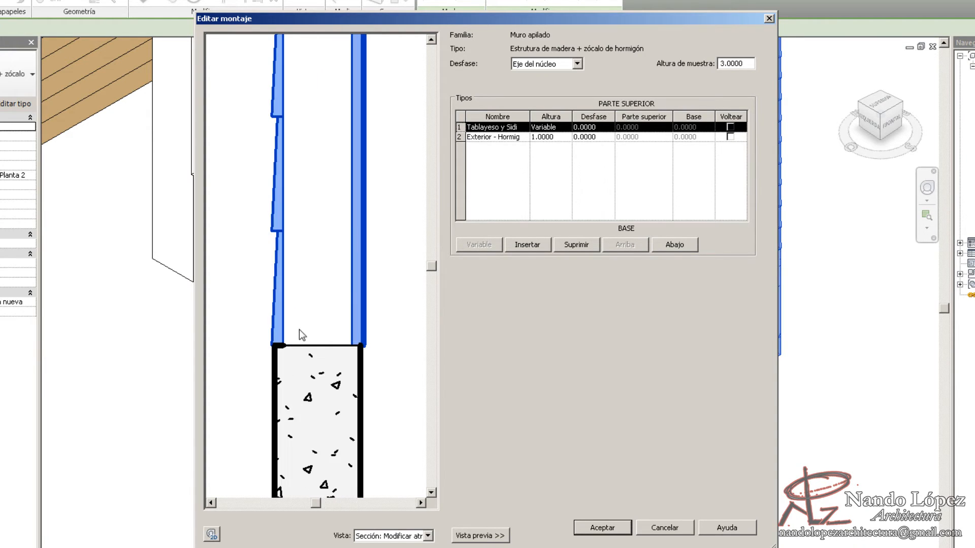
scroll(300, 333, "up", 2)
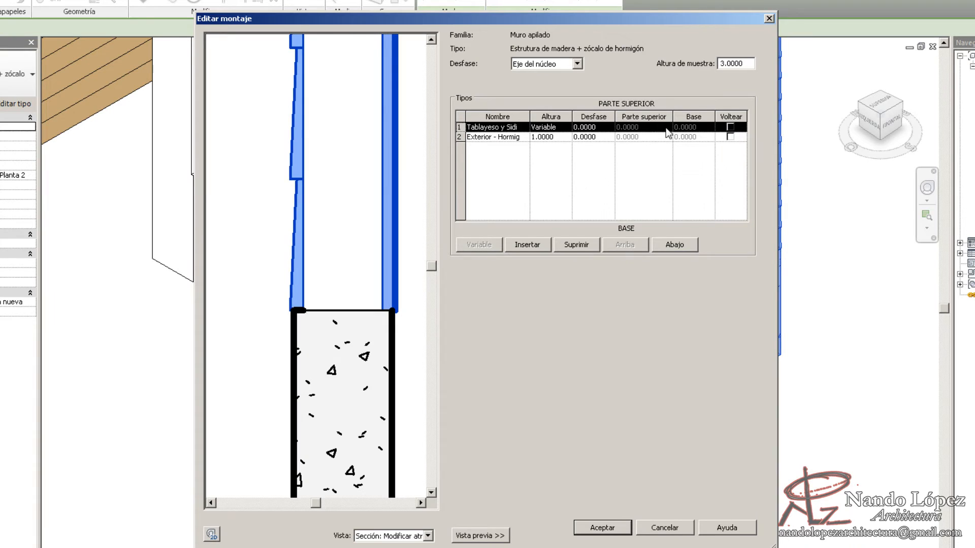
Try a 1 cm offset for the Tablayeso y Siding subwall, and set that offset to 0.0050.
left_click(605, 127)
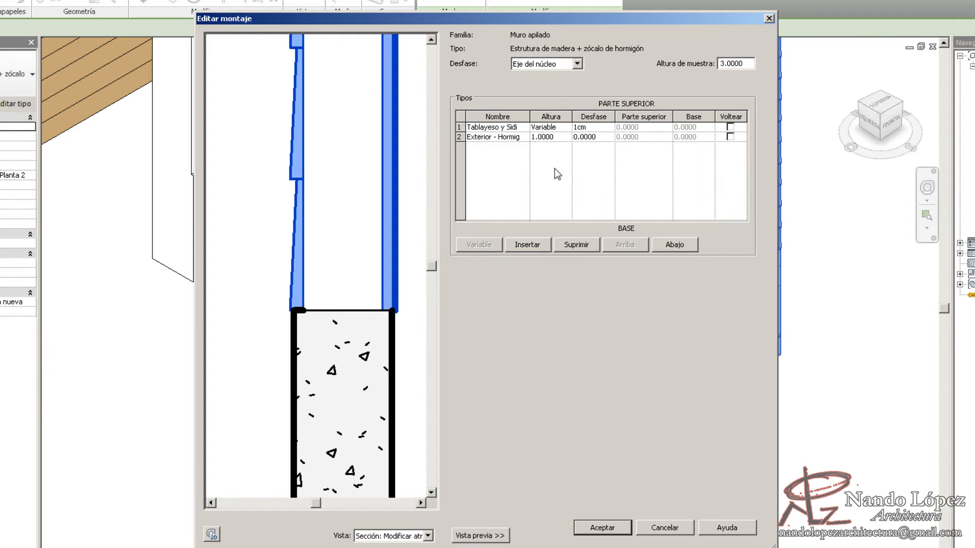
key("Return")
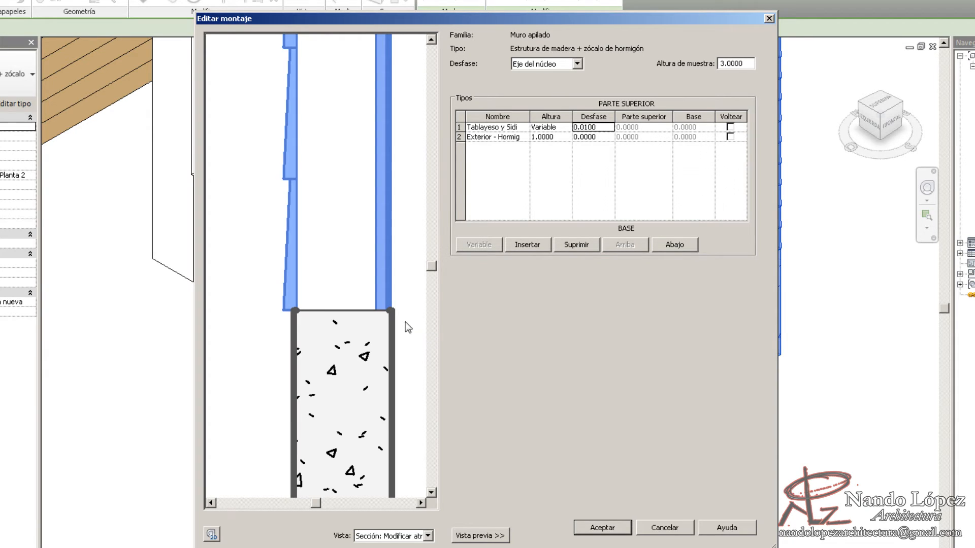
scroll(399, 330, "up", 3)
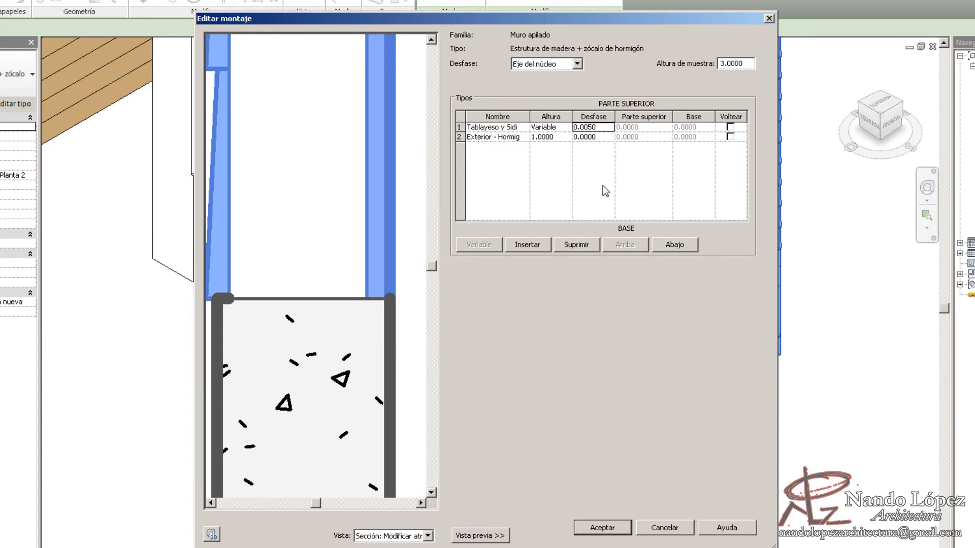
Check the siding against the concrete base in the section preview and accept the stacked wall's assembly and type properties.
scroll(325, 276, "down", 2)
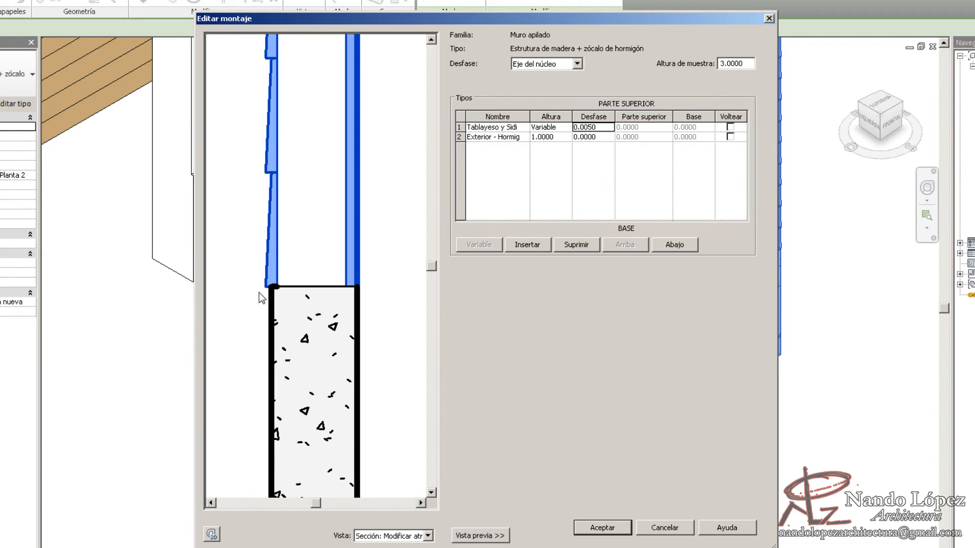
middle_click_drag(291, 240, 300, 373)
scroll(325, 243, "down", 1)
scroll(337, 176, "down", 1)
middle_click_drag(341, 177, 340, 316)
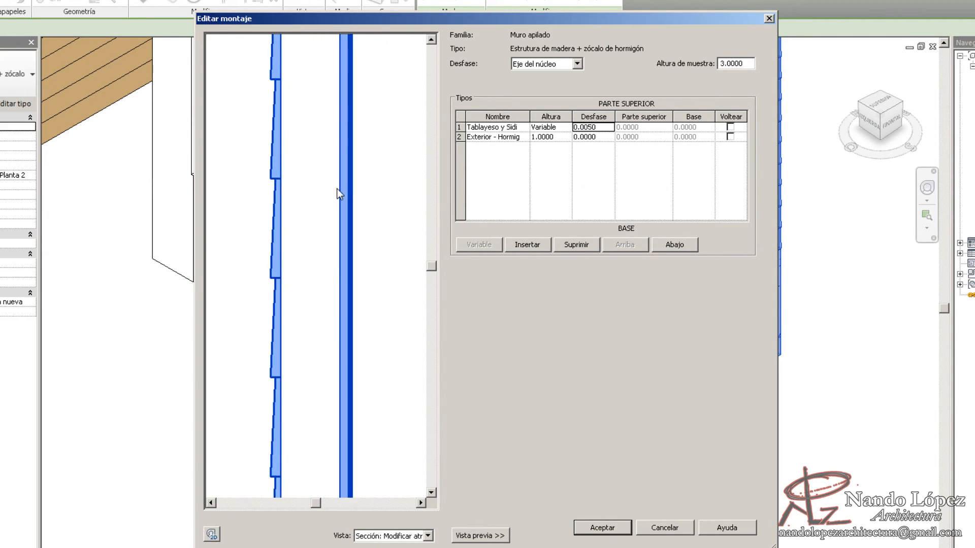
scroll(338, 192, "down", 1)
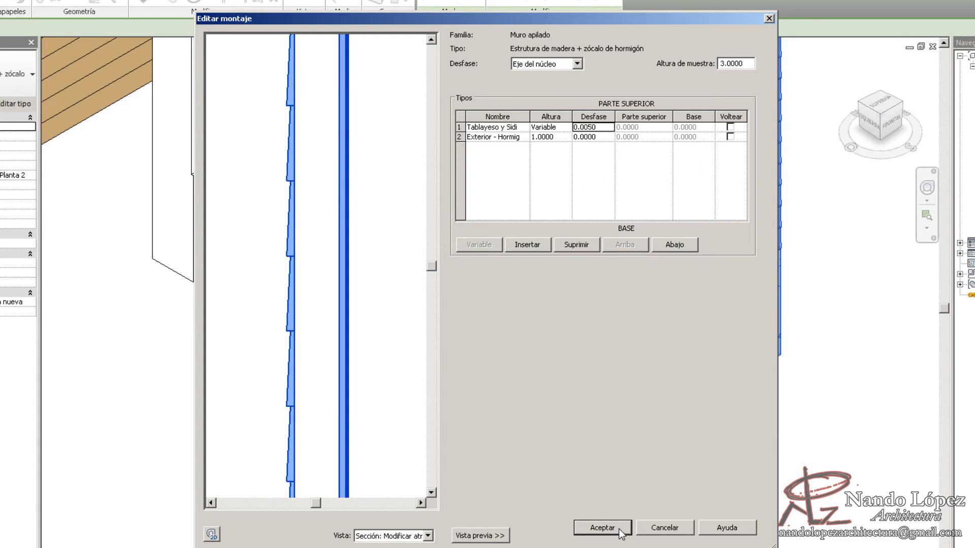
left_click(603, 528)
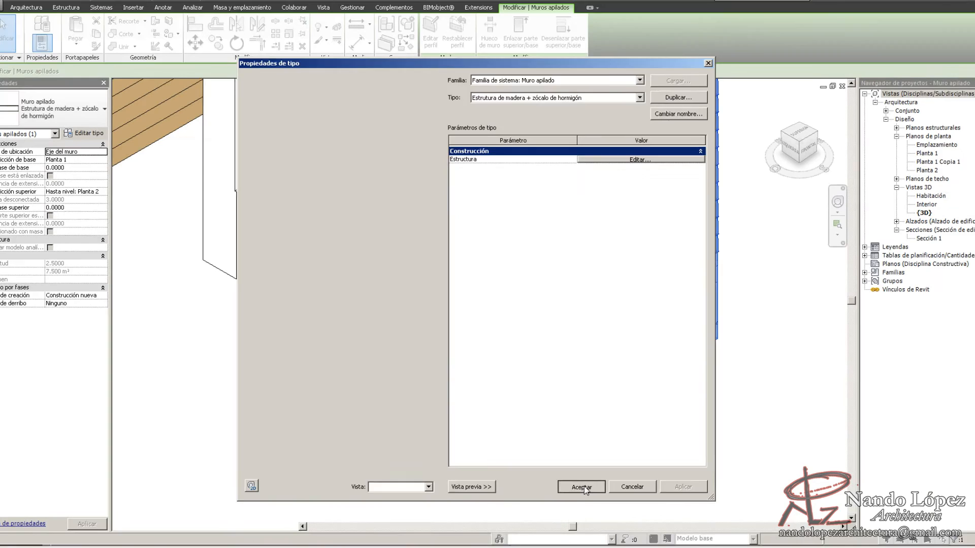
left_click(603, 518)
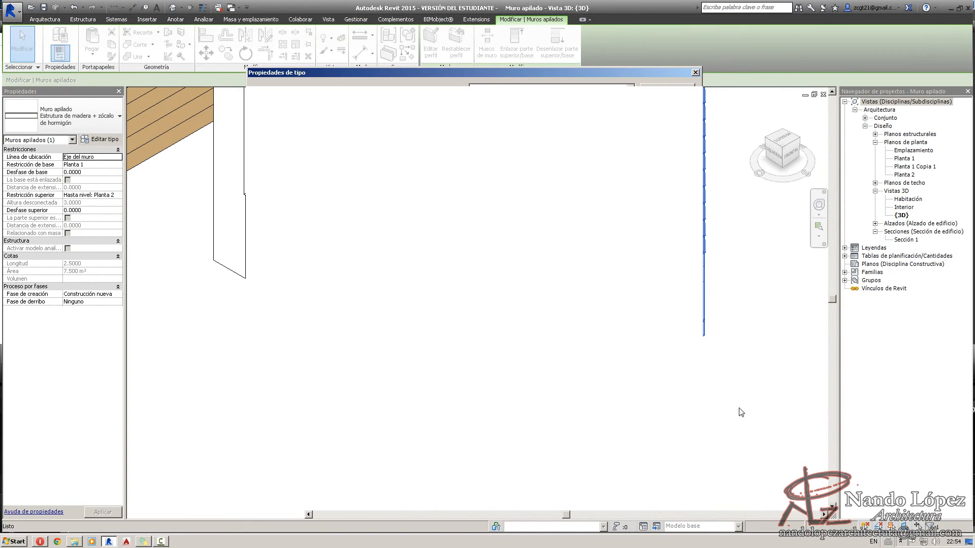
left_click(748, 426)
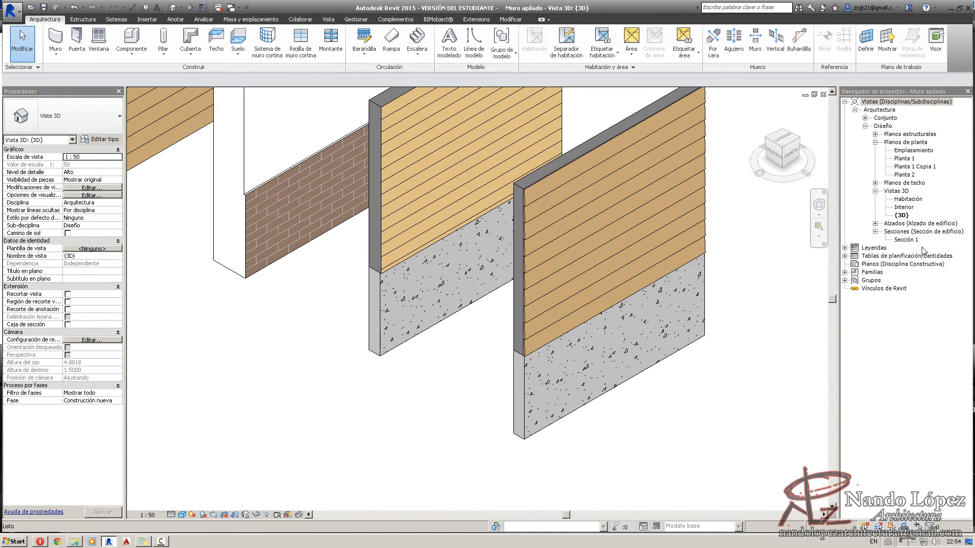
Open the Sección 1 view and examine the stacked wall's siding joint, top edge and concrete base.
double_click(909, 241)
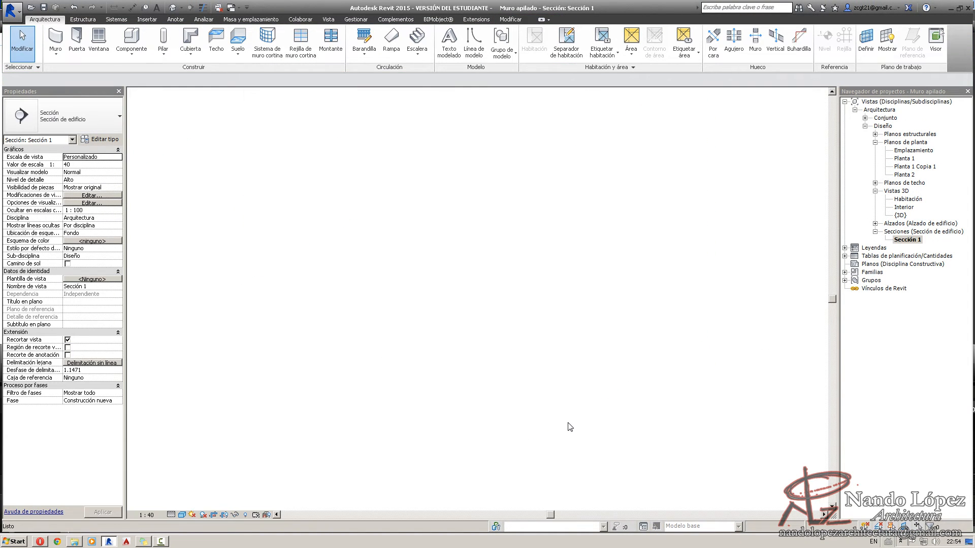
middle_click_drag(545, 398, 535, 354)
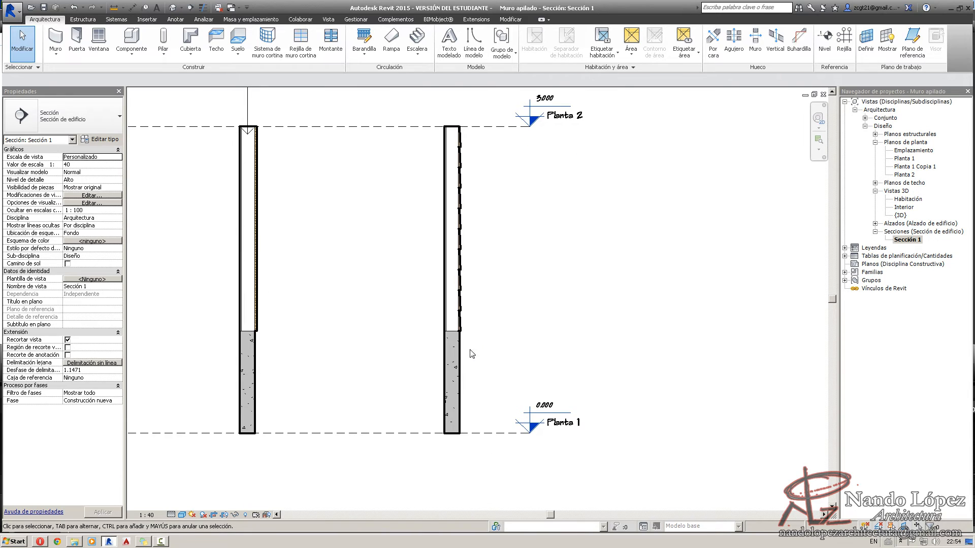
scroll(467, 304, "up", 5)
scroll(490, 252, "down", 2)
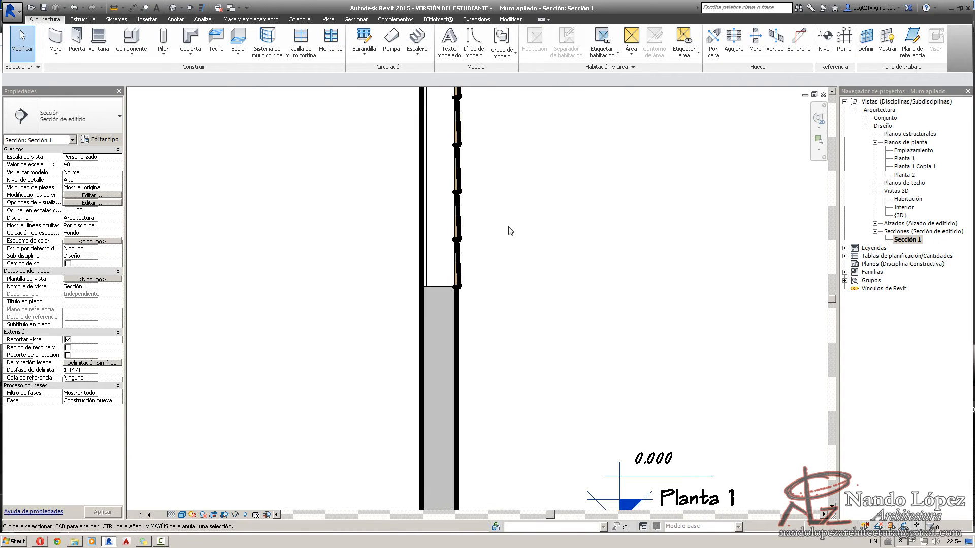
middle_click_drag(528, 107, 506, 284)
middle_click_drag(524, 207, 530, 376)
scroll(428, 256, "up", 4)
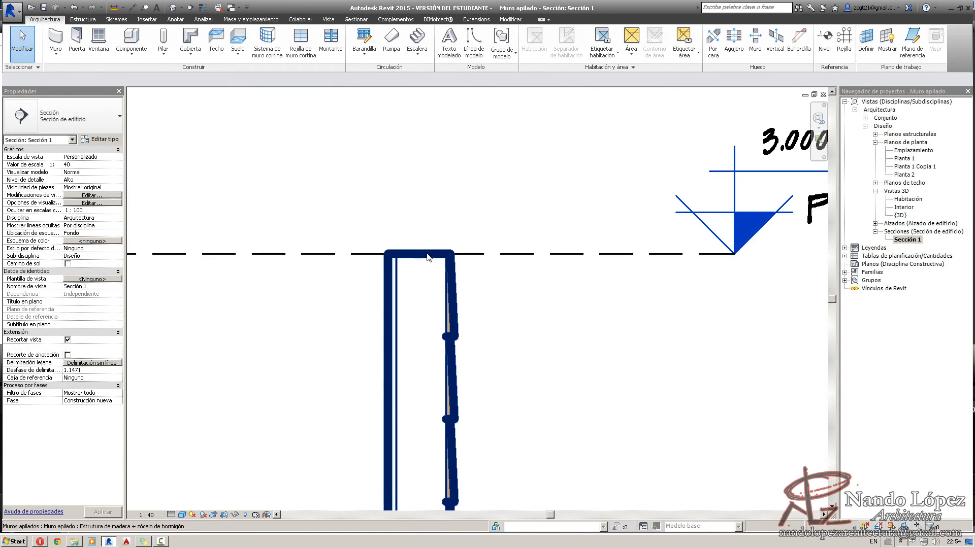
scroll(429, 257, "down", 7)
scroll(461, 298, "down", 2)
middle_click_drag(418, 327, 415, 150)
middle_click_drag(509, 330, 510, 268)
scroll(498, 271, "up", 3)
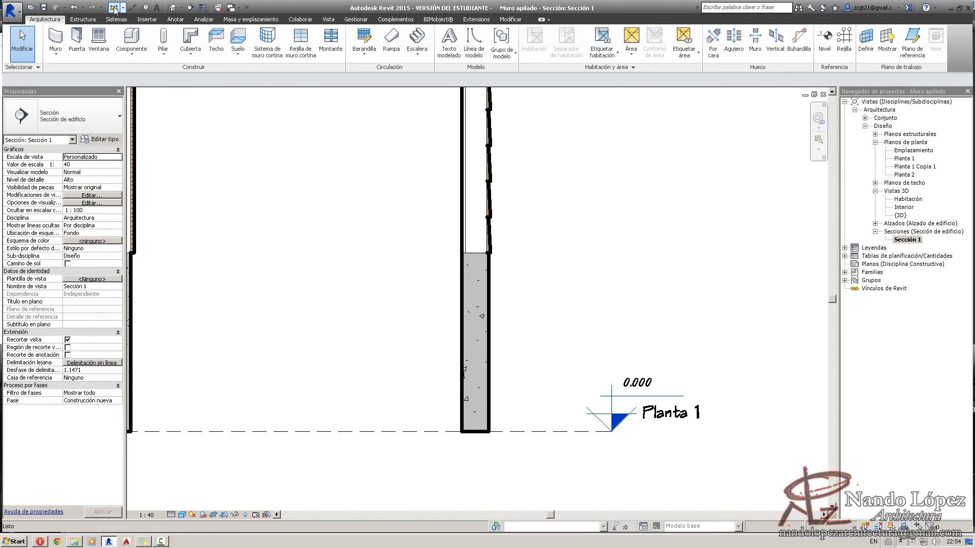
left_click(114, 9)
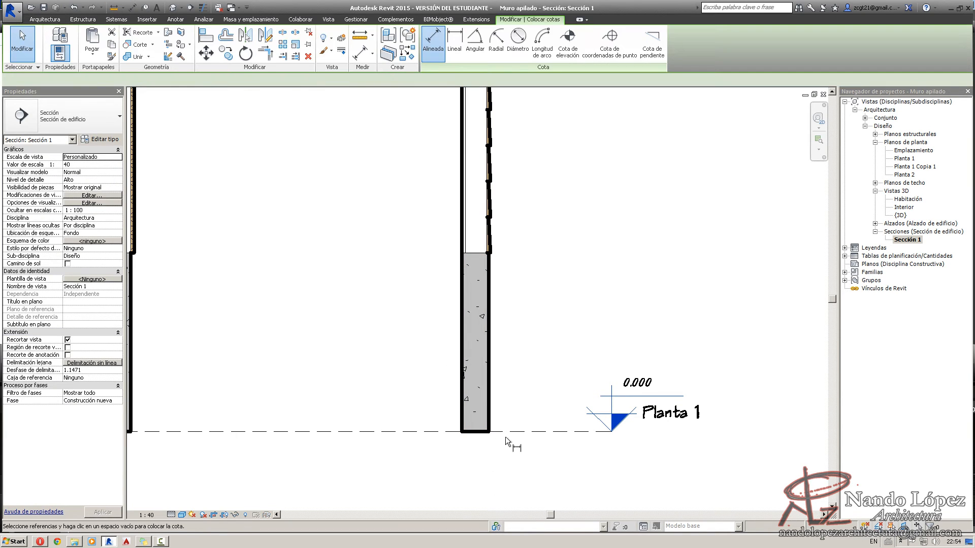
key("Escape")
key("Escape")
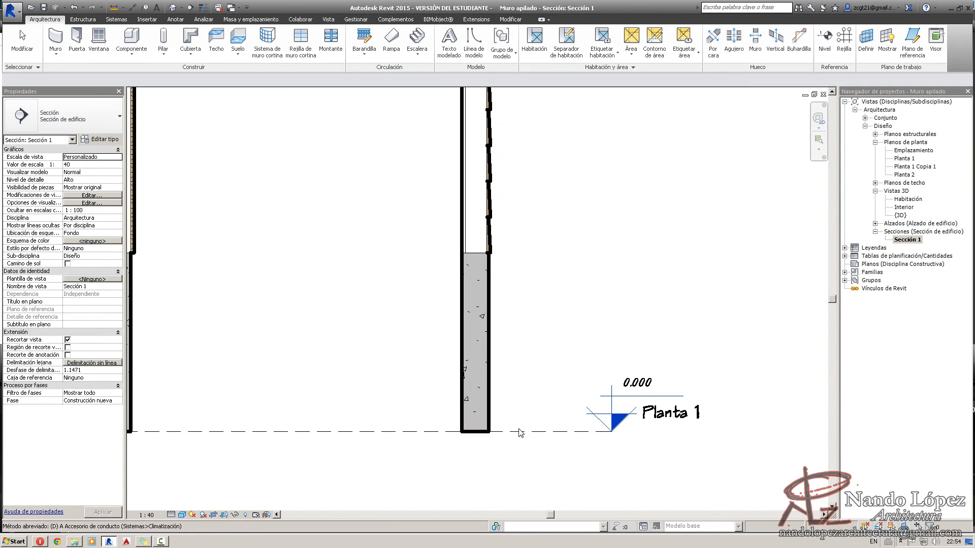
Start an aligned dimension for the siding-clad stacked wall in section, spanning the concrete base from its underside to its top.
key("i")
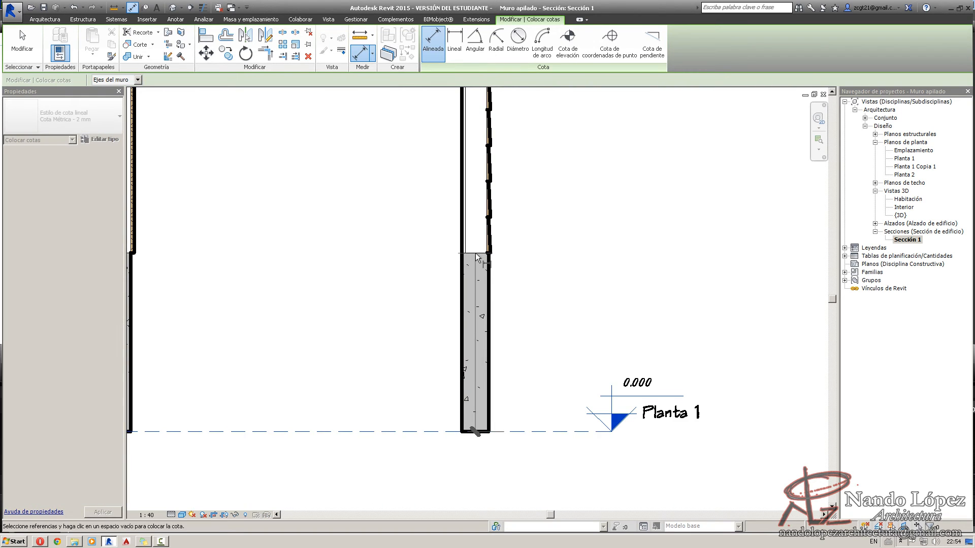
scroll(476, 254, "up", 3)
left_click(510, 252)
scroll(432, 301, "down", 2)
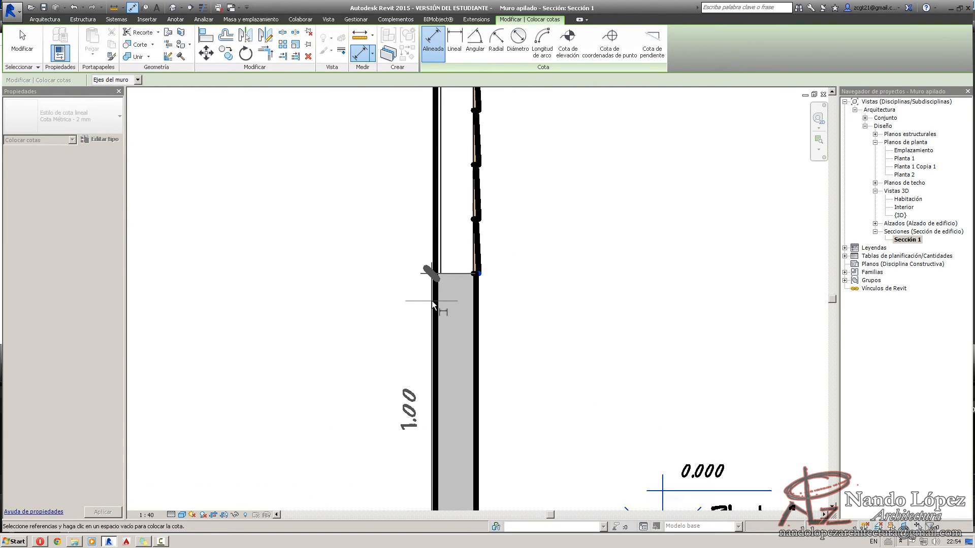
Extend the dimension chain to the top of the siding-clad part, place it beside the wall and end dimensioning.
scroll(432, 301, "down", 2)
middle_click_drag(392, 272, 370, 378)
scroll(428, 212, "up", 2)
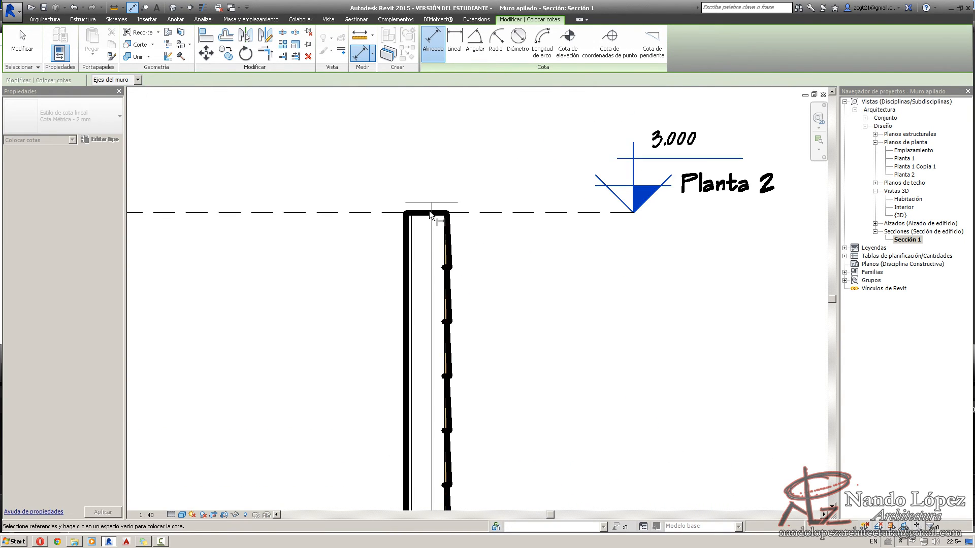
left_click(428, 211)
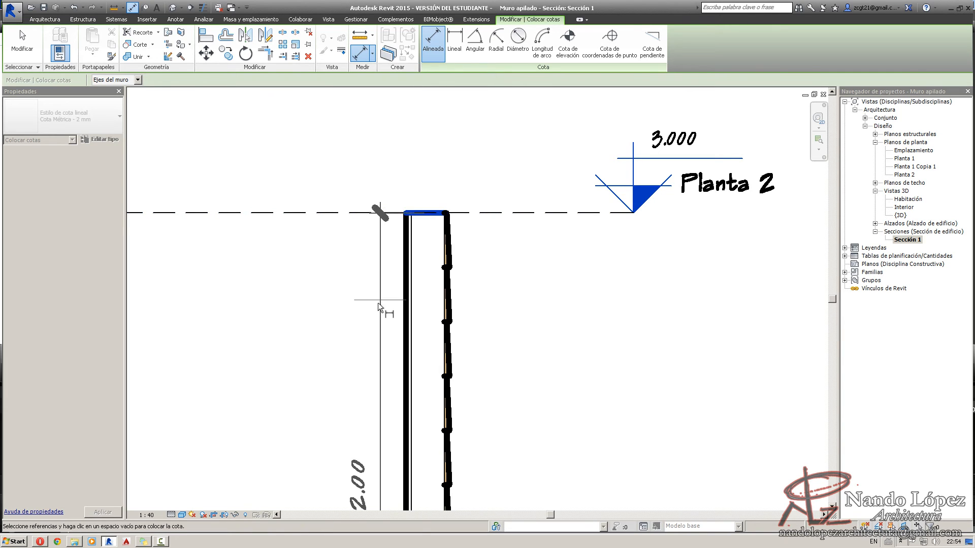
scroll(379, 303, "down", 3)
middle_click_drag(385, 296, 409, 106)
scroll(375, 236, "down", 1)
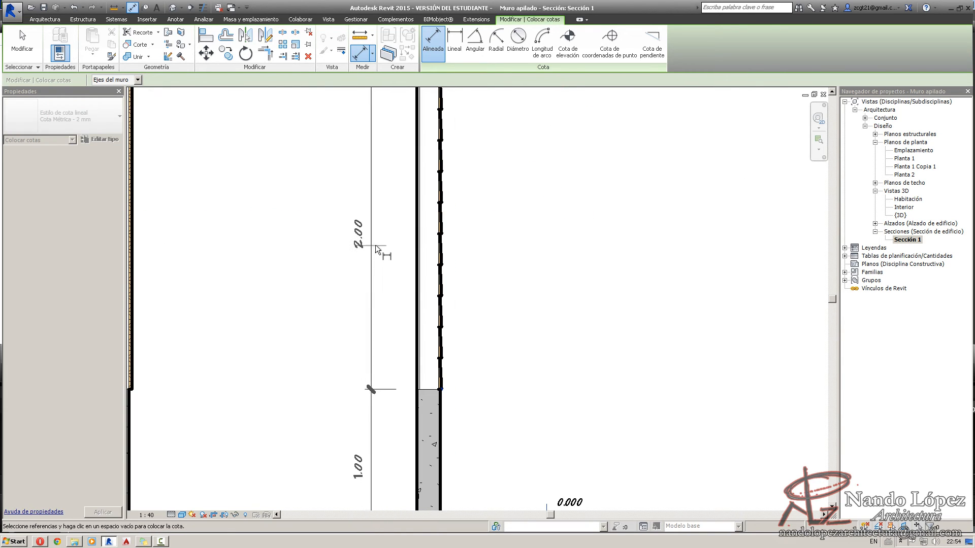
left_click(378, 259)
scroll(381, 267, "down", 2)
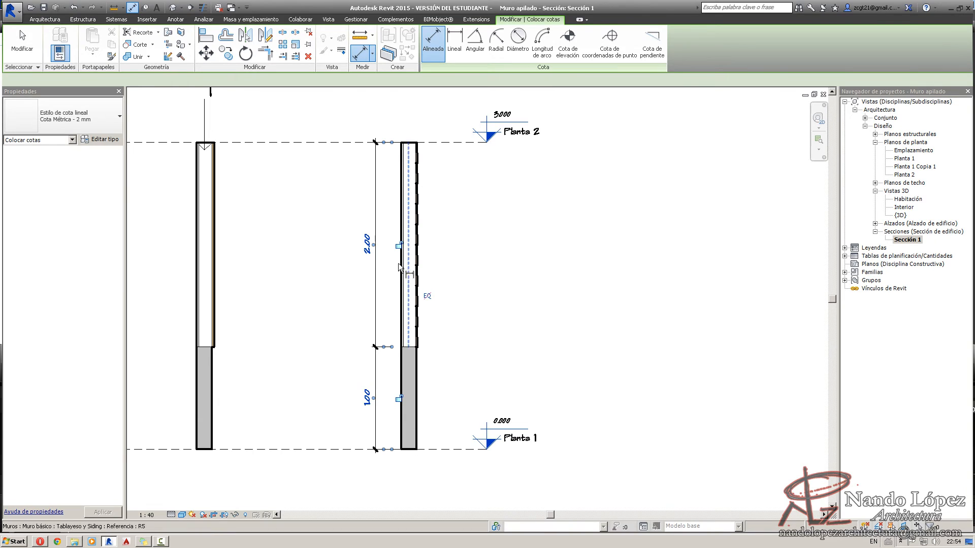
scroll(395, 380, "up", 2)
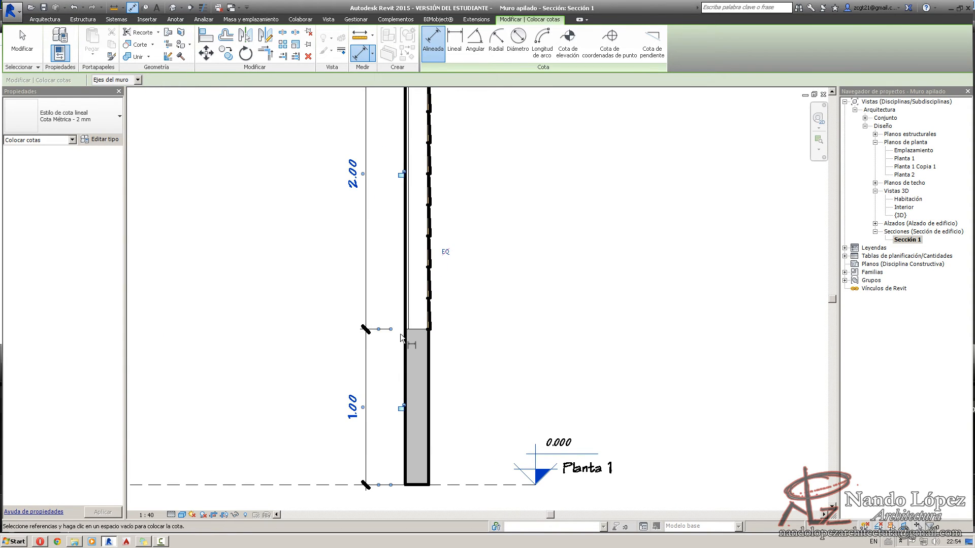
key("Escape")
key("Escape")
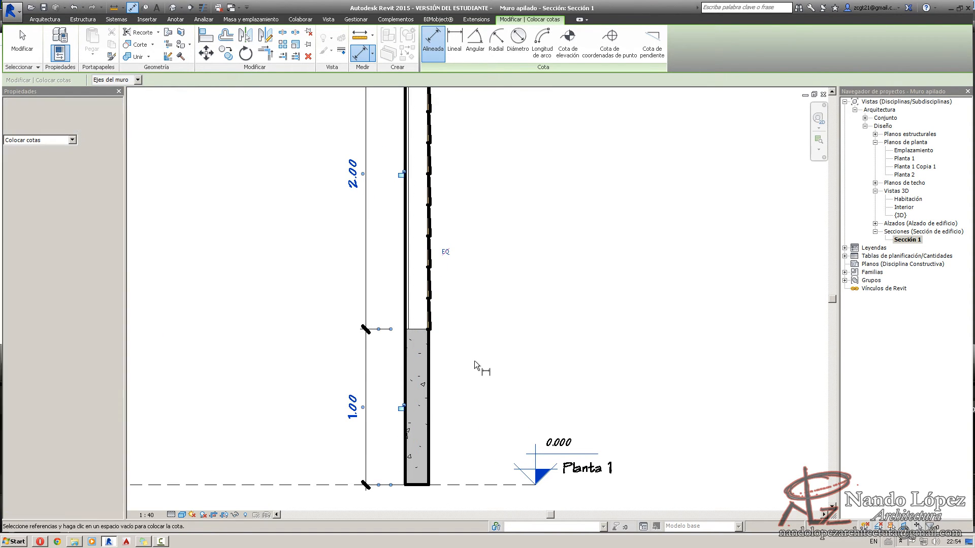
Return to the 3D view and look over the row of finished walls.
key("ctrl+Tab")
scroll(456, 374, "down", 1)
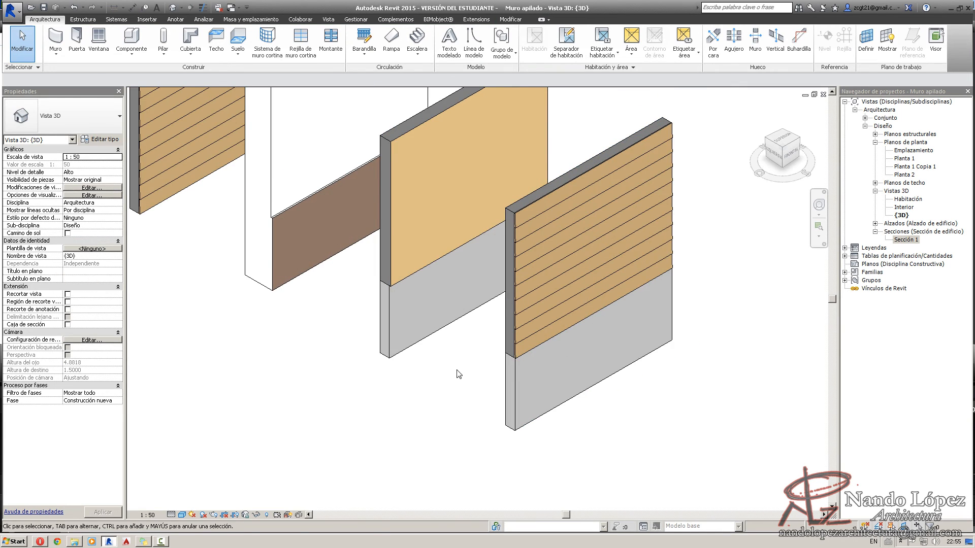
middle_click_drag(456, 373, 442, 435)
scroll(440, 430, "down", 1)
middle_click_drag(667, 375, 556, 430)
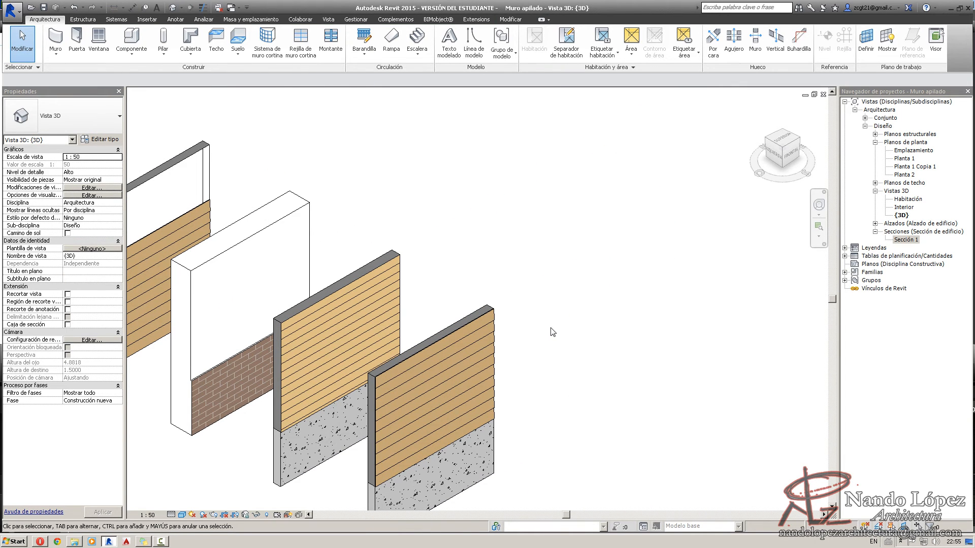
Open the Habitación 3D view and change the house's four connected brick walls to the stacked type Estructura de madera + zócalo de hormigón.
double_click(909, 200)
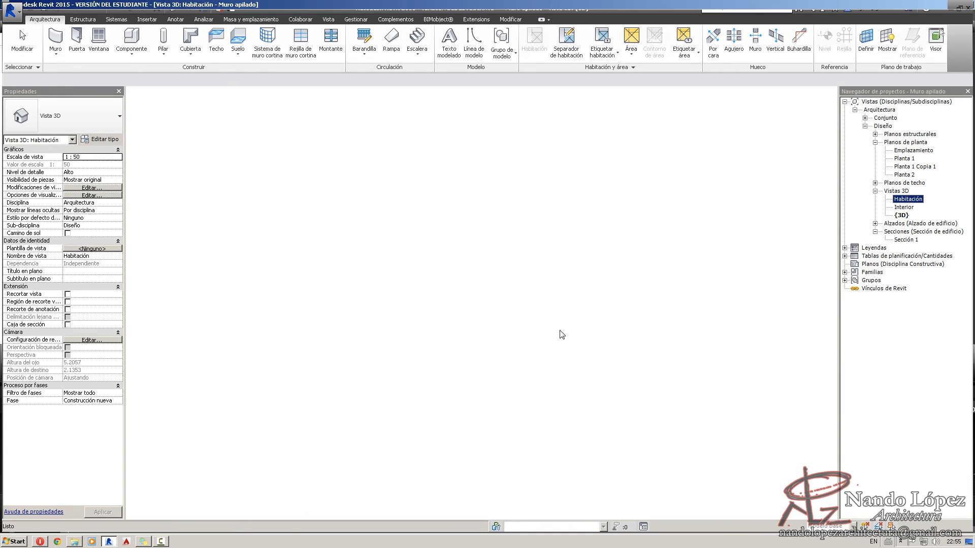
scroll(497, 316, "up", 5)
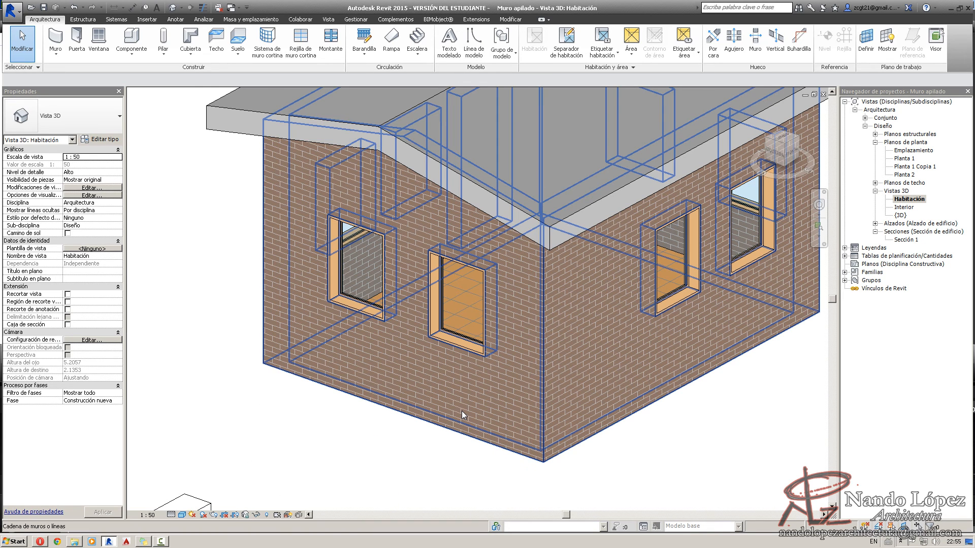
left_click(462, 410)
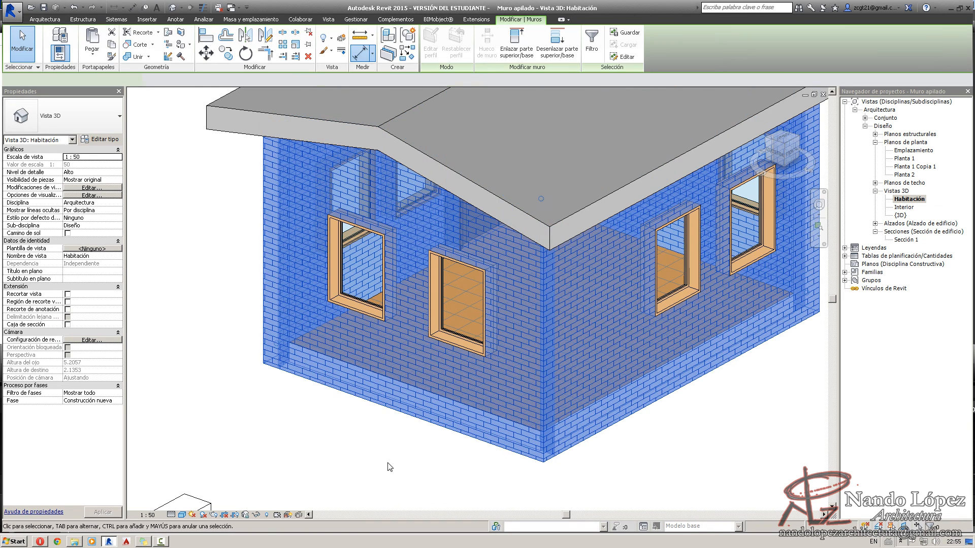
left_click(98, 120)
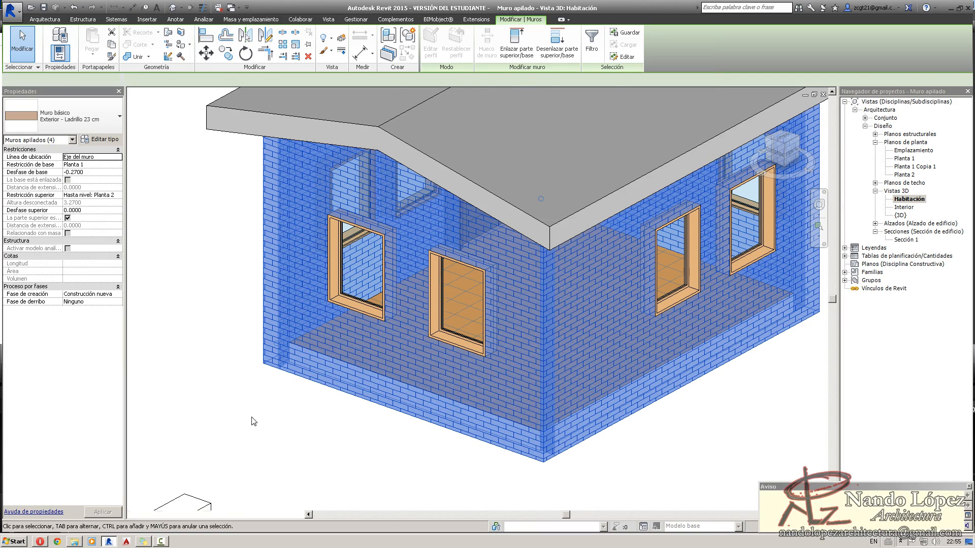
left_click(254, 429)
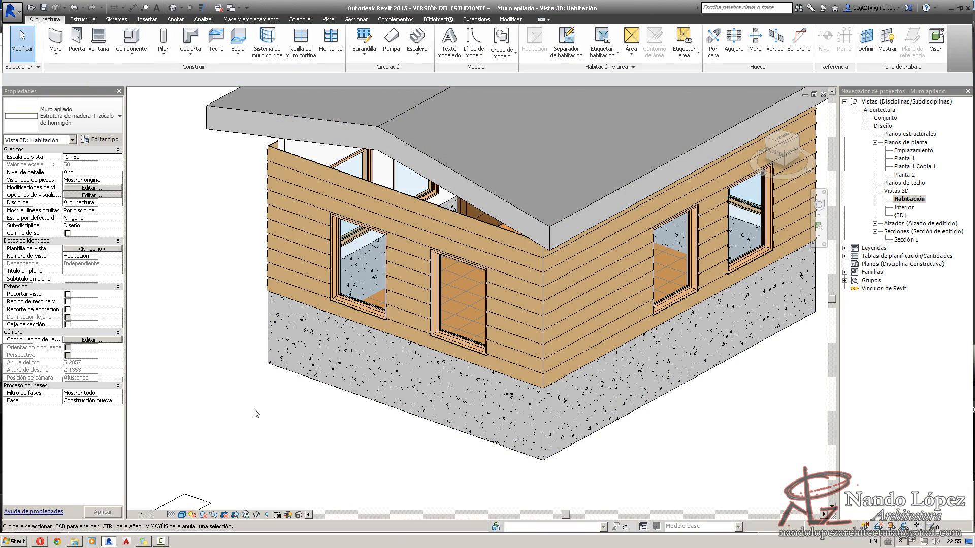
Examine the house's stacked walls from several sides, including where they meet the underside of the roof.
middle_click_drag(211, 413, 330, 309, "shift")
middle_click_drag(249, 278, 448, 188, "shift")
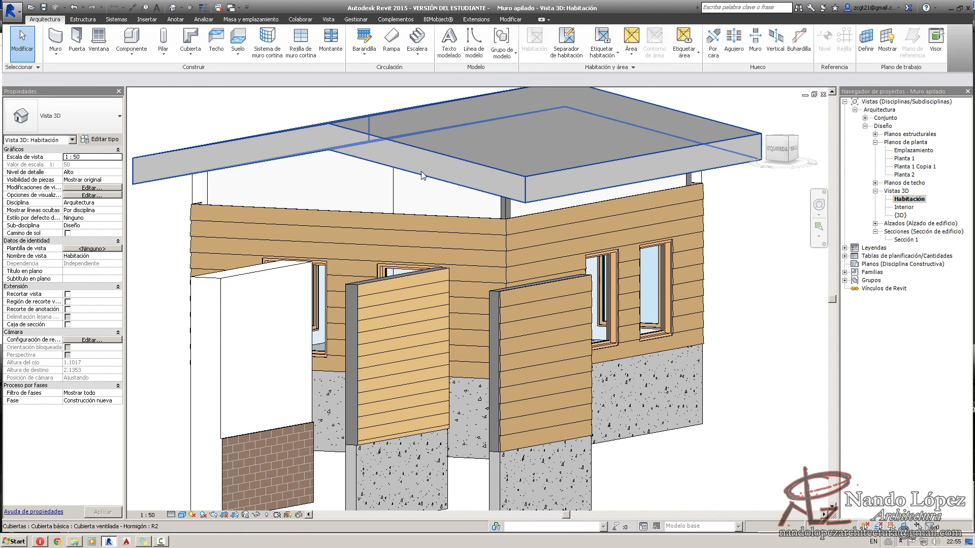
left_click(473, 178)
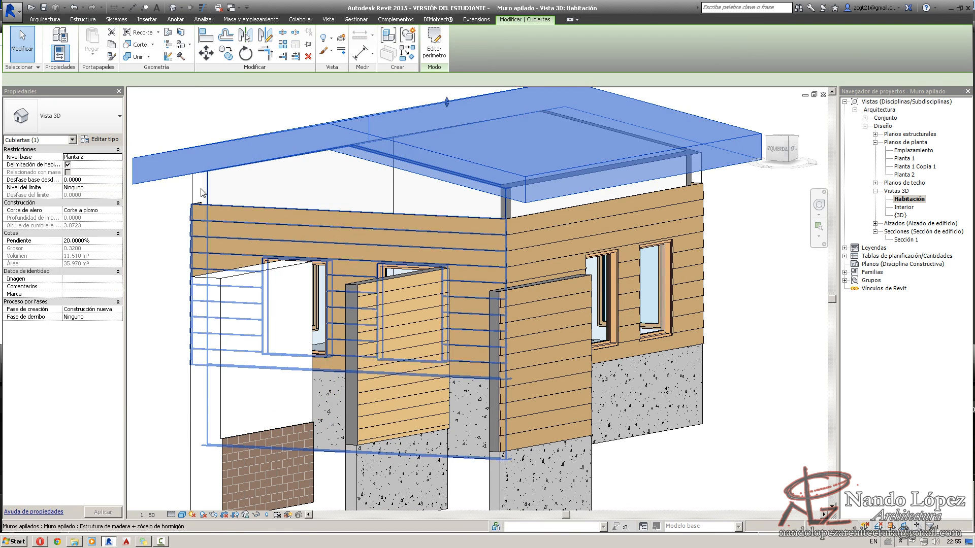
key("Escape")
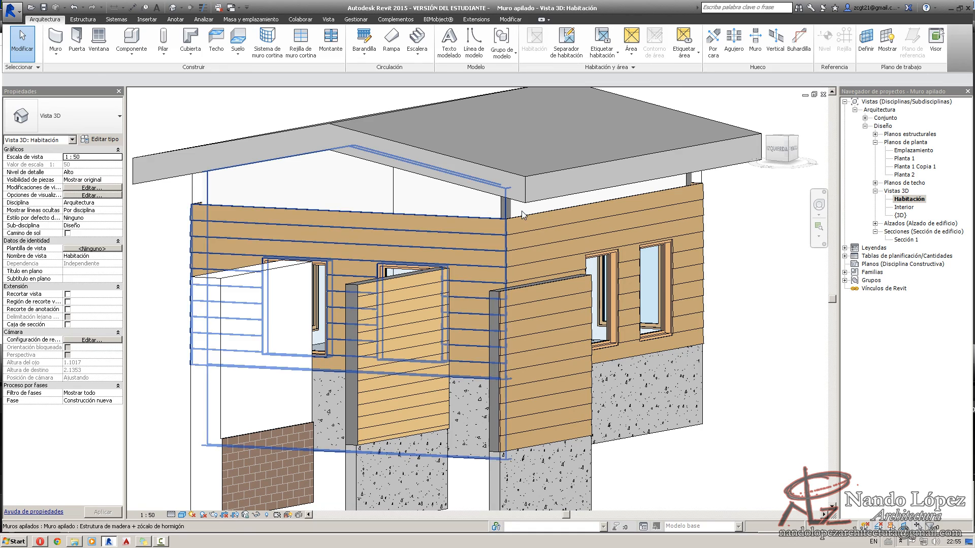
middle_click_drag(519, 224, 655, 287, "shift")
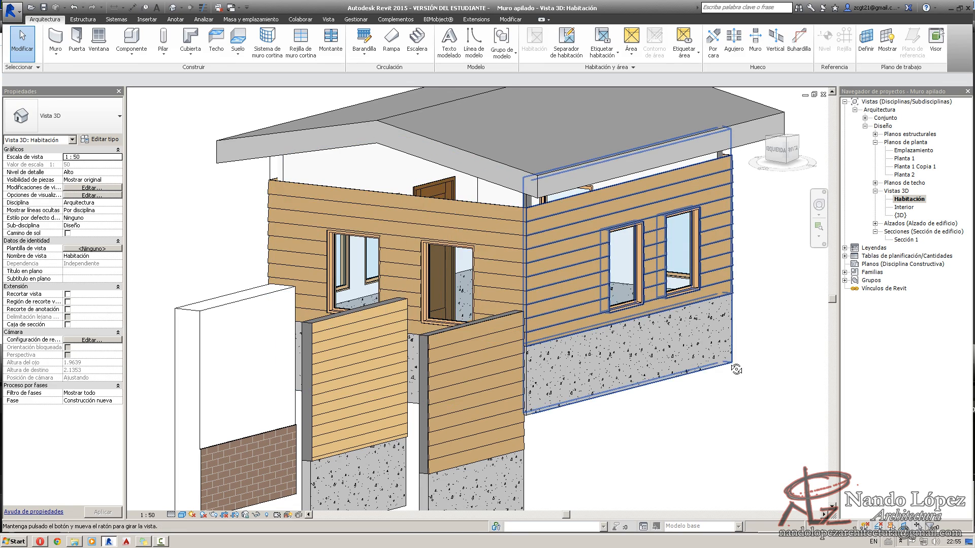
middle_click_drag(735, 304, 763, 412, "shift")
scroll(673, 377, "up", 3)
scroll(674, 377, "down", 5)
middle_click_drag(519, 446, 897, 245, "shift")
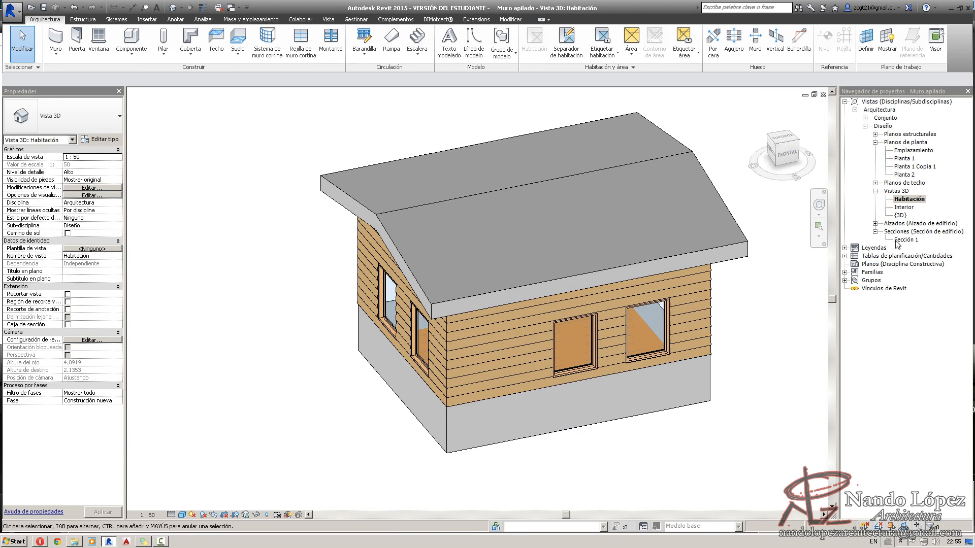
Check the walls' inner faces in the Interior view, then return to Habitación and inspect the corner joint between siding and concrete base.
double_click(907, 207)
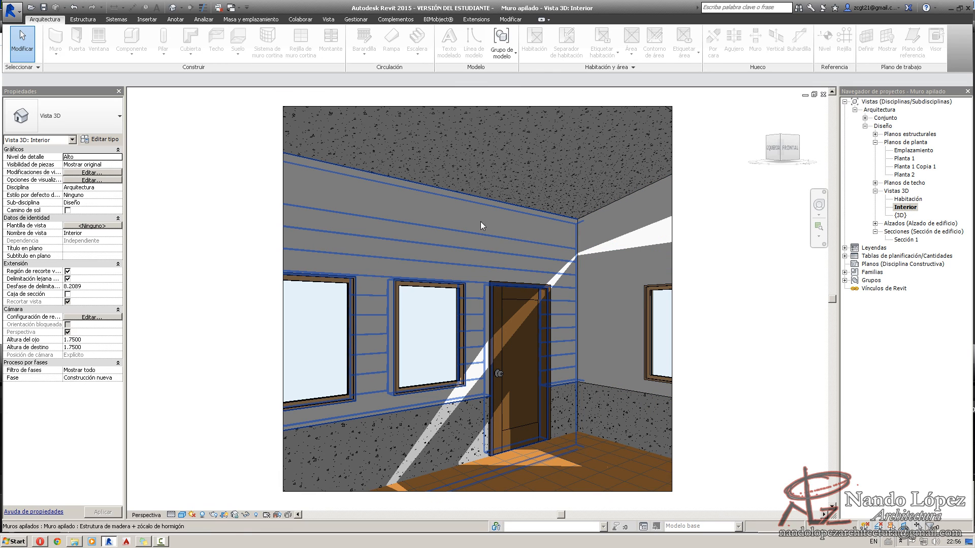
double_click(904, 199)
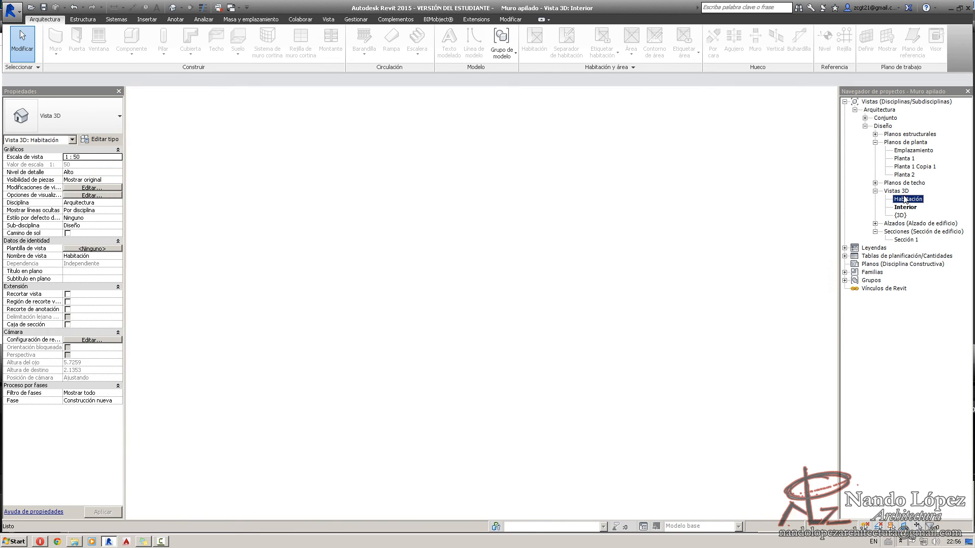
scroll(472, 373, "up", 5)
scroll(443, 374, "down", 3)
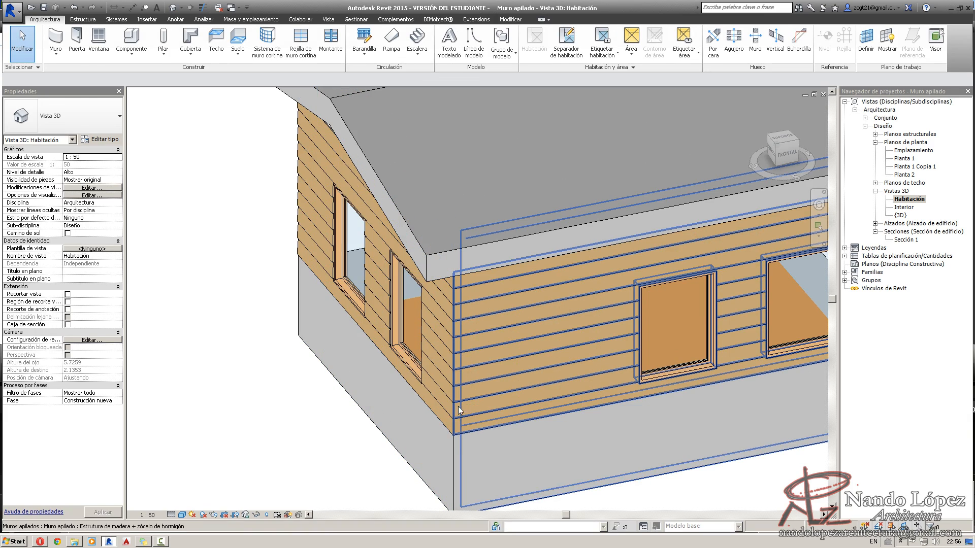
middle_click_drag(457, 386, 377, 387, "shift")
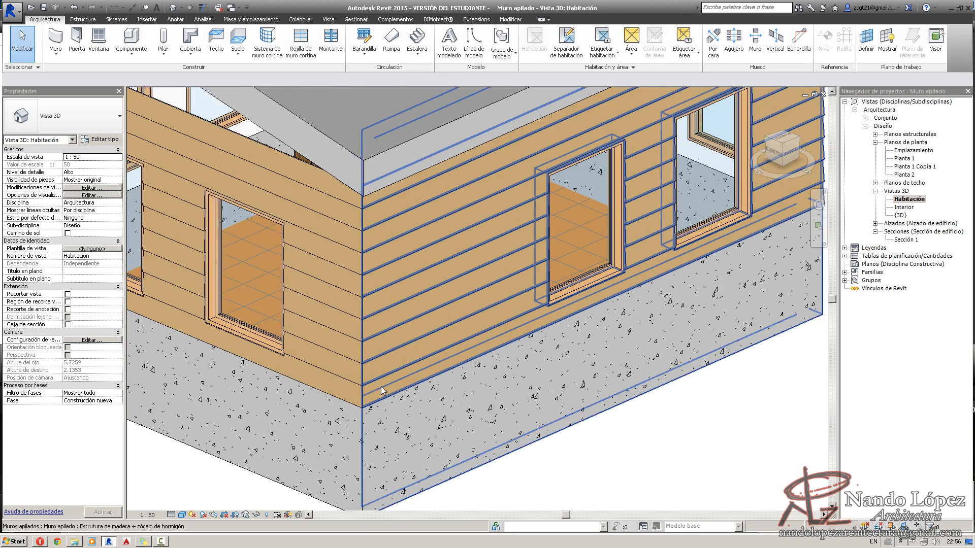
scroll(377, 388, "up", 5)
scroll(459, 336, "down", 6)
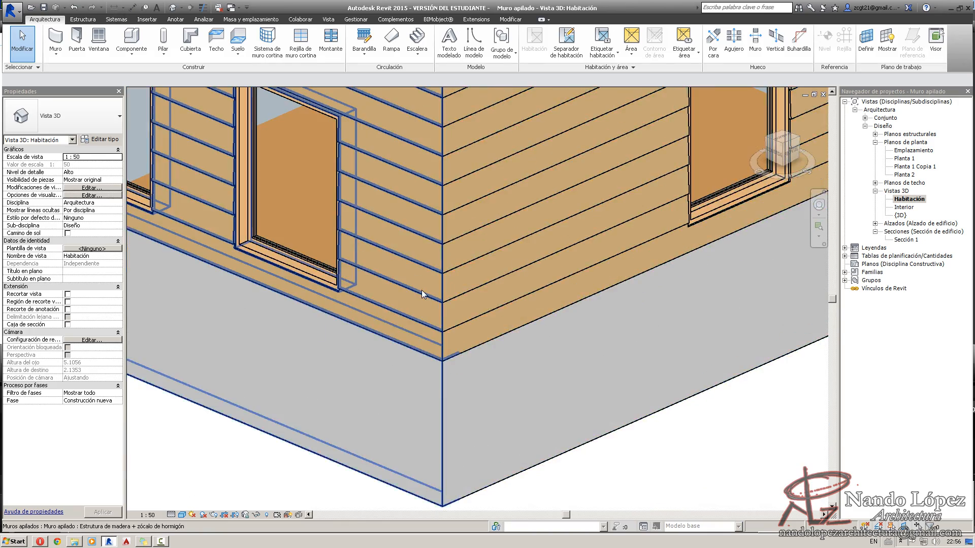
Inspect the siding's upper edge under the gable roof and look over the whole house from outside.
middle_click_drag(422, 292, 496, 422)
scroll(439, 345, "down", 4)
middle_click_drag(626, 367, 580, 354, "shift")
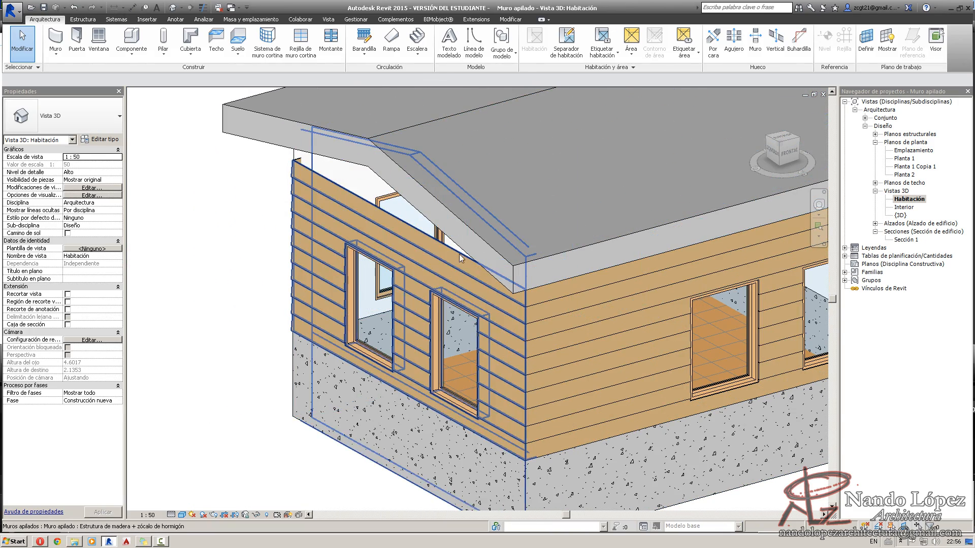
middle_click_drag(372, 256, 396, 224, "shift")
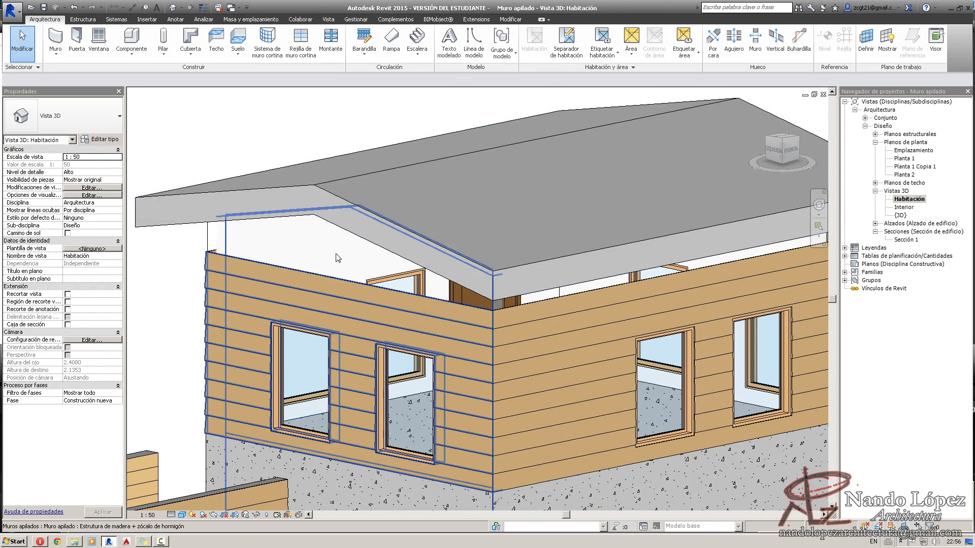
middle_click_drag(338, 257, 705, 376, "shift")
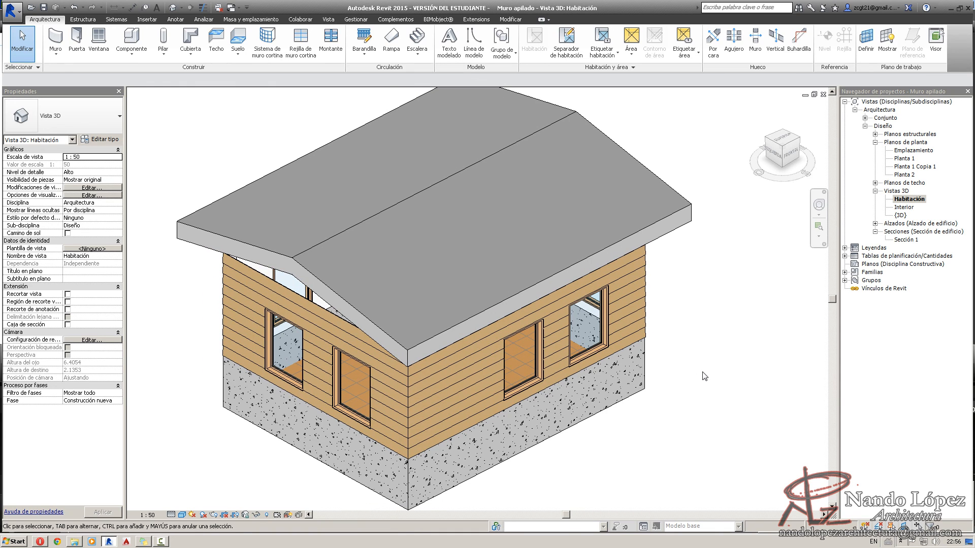